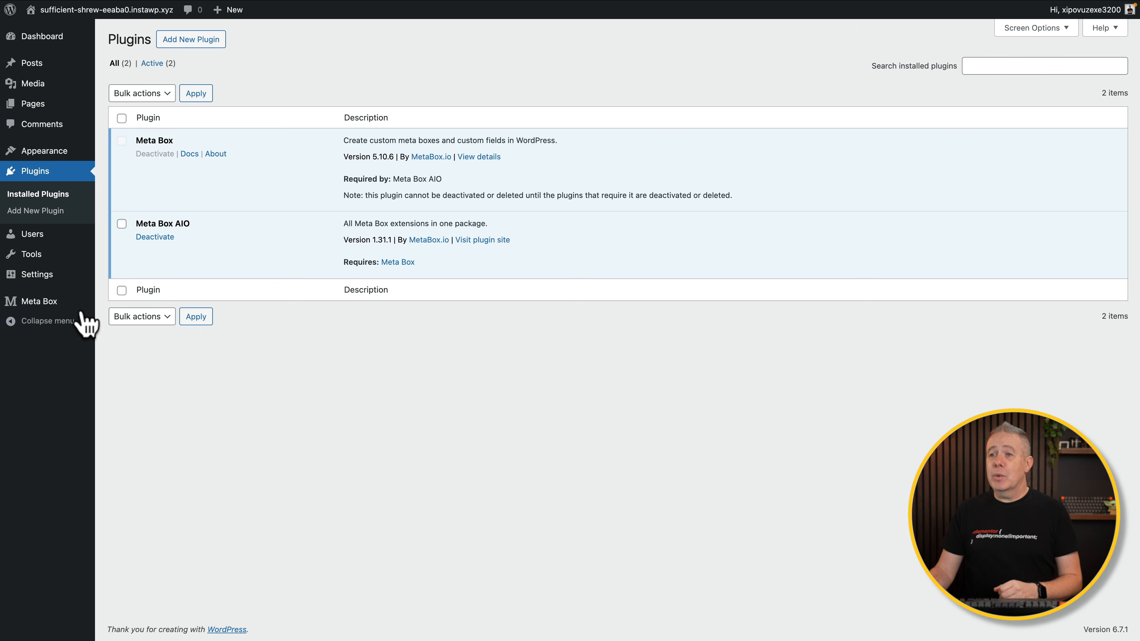
With Meta Box and Meta Box AIO both active, bring up the Meta Box sidebar submenu.
mouse_move(59, 306)
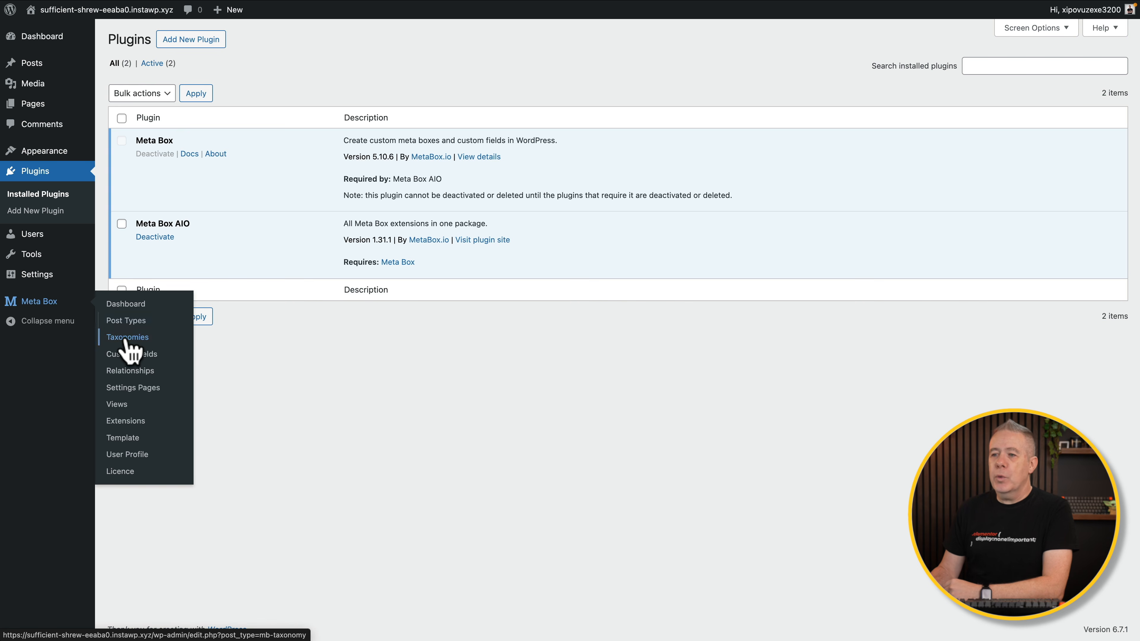
Go to Meta Box Extensions and disable the MB Admin Columns extension.
click(127, 420)
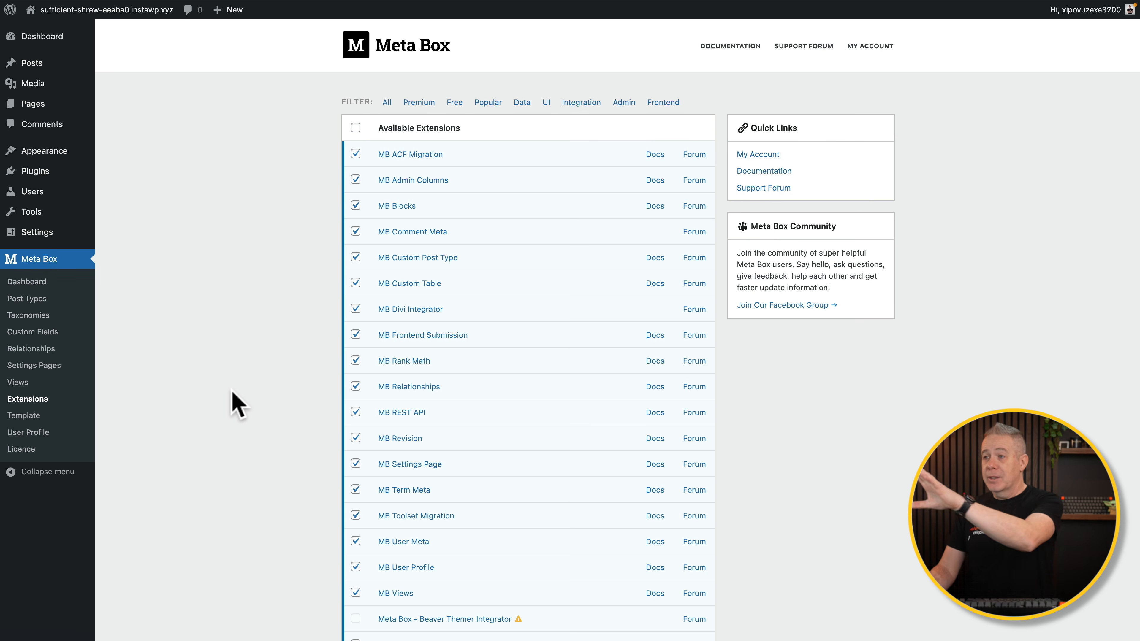
scroll(237, 404, down, 5)
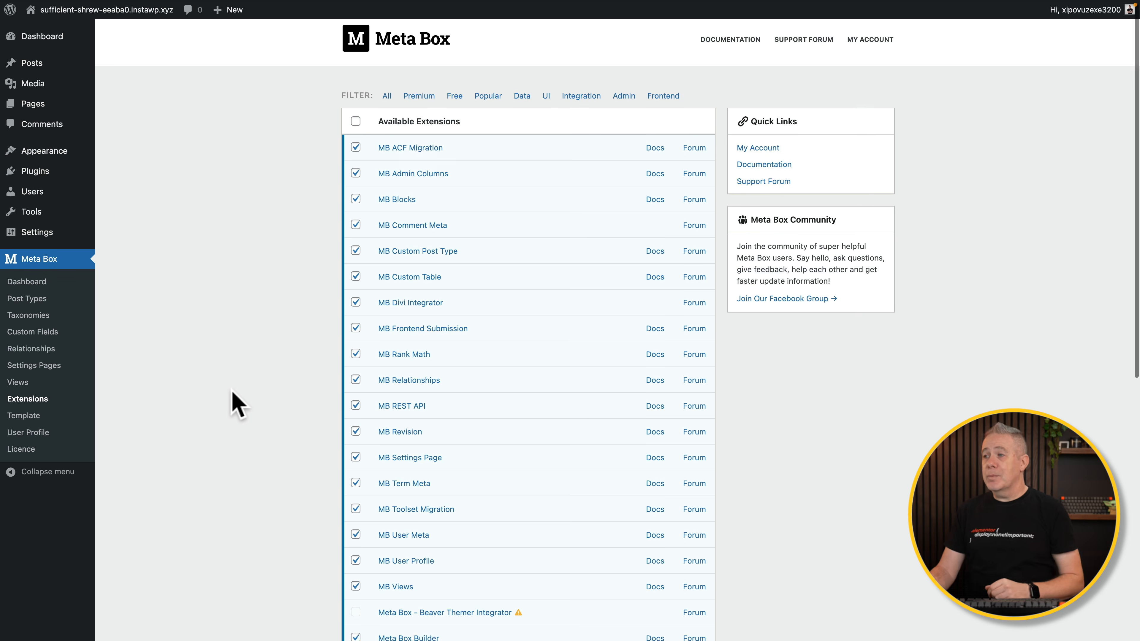
scroll(237, 404, down, 2)
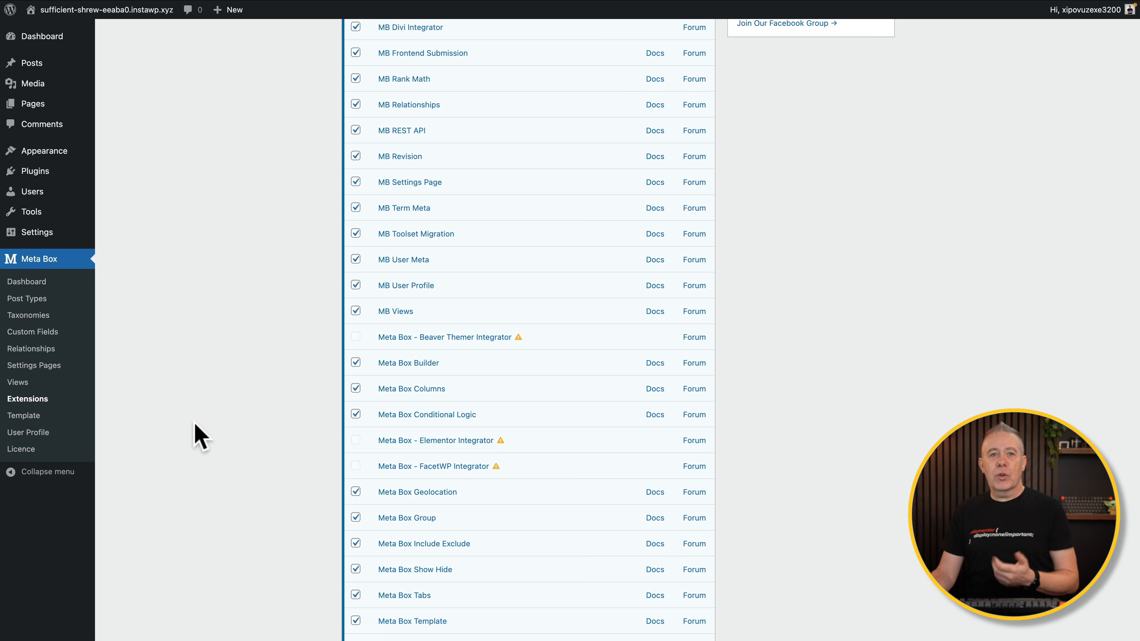
scroll(197, 438, up, 6)
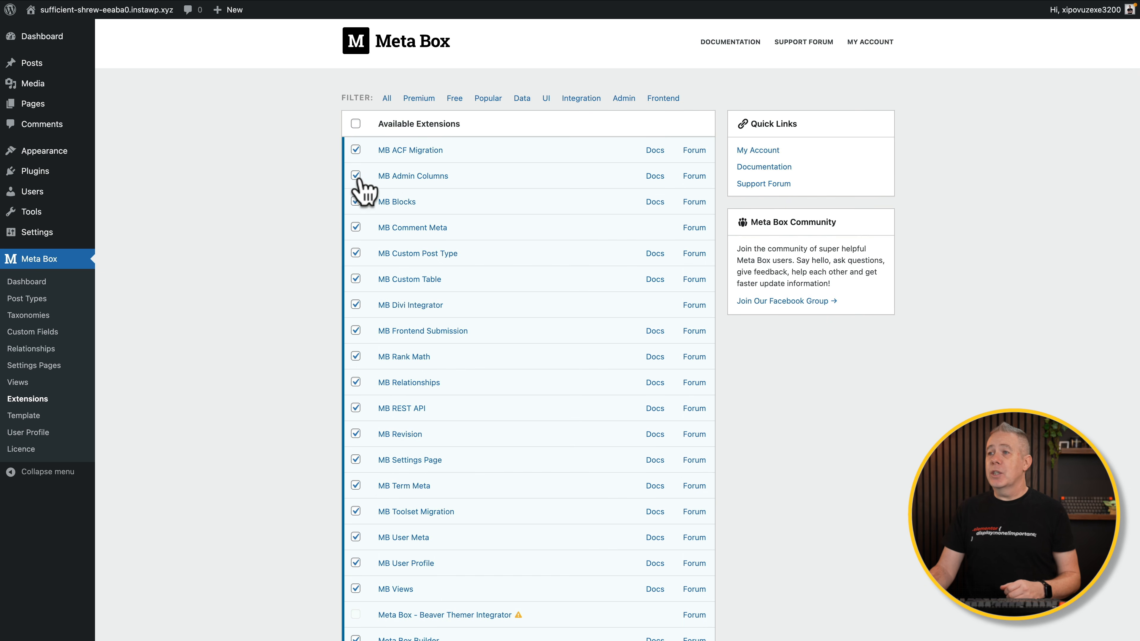
click(360, 176)
Filter the extensions list by Data, then Admin, then Frontend.
scroll(249, 450, down, 10)
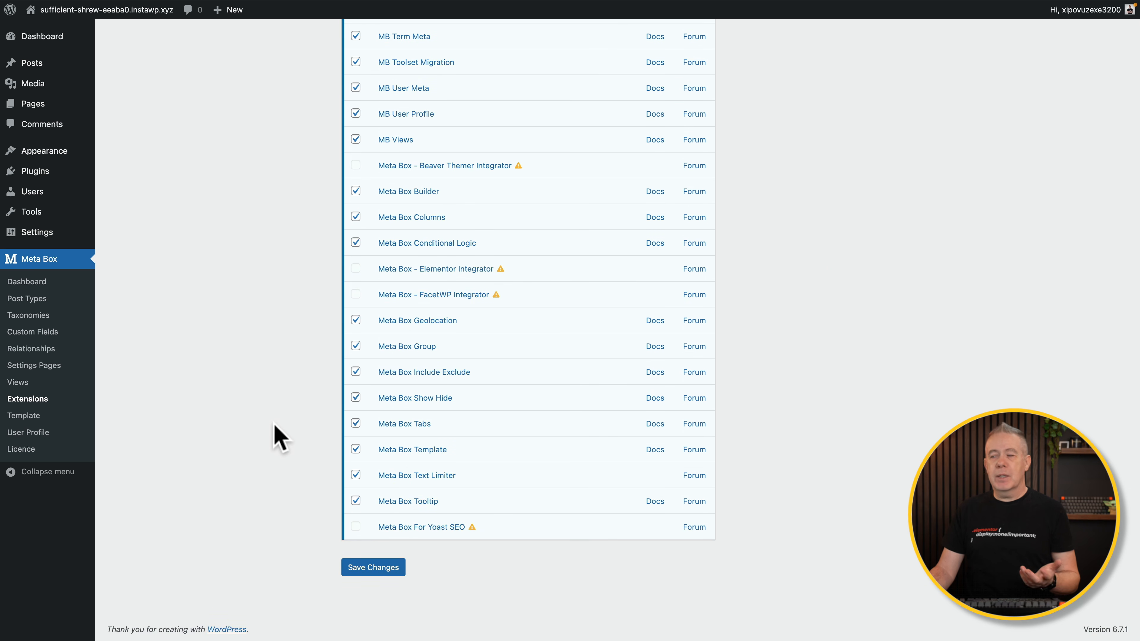
scroll(275, 434, up, 10)
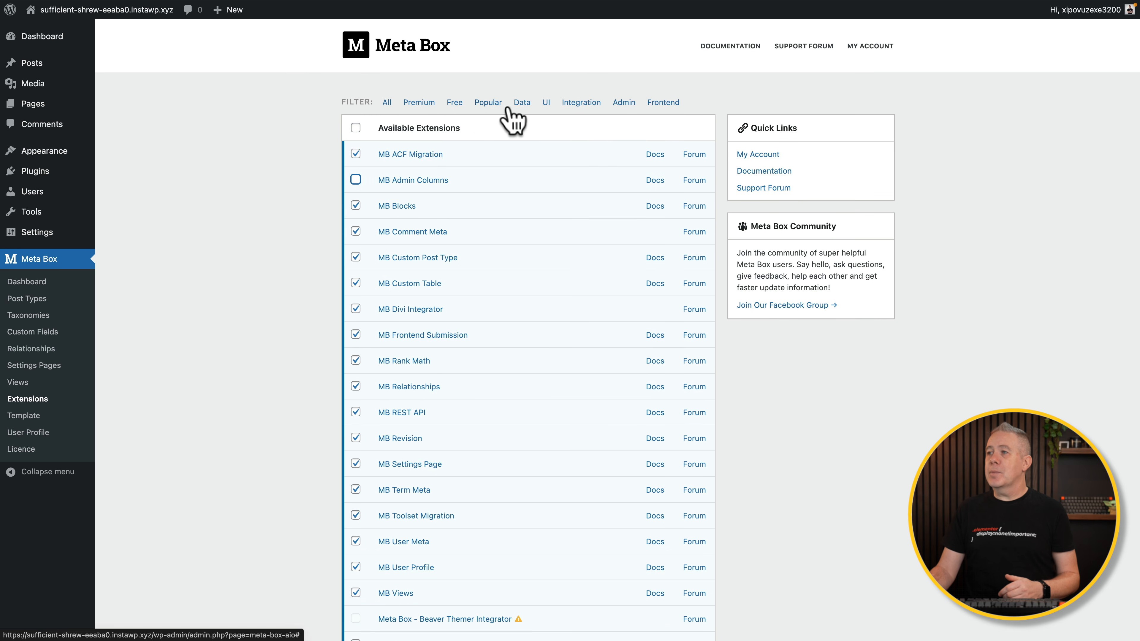
click(522, 103)
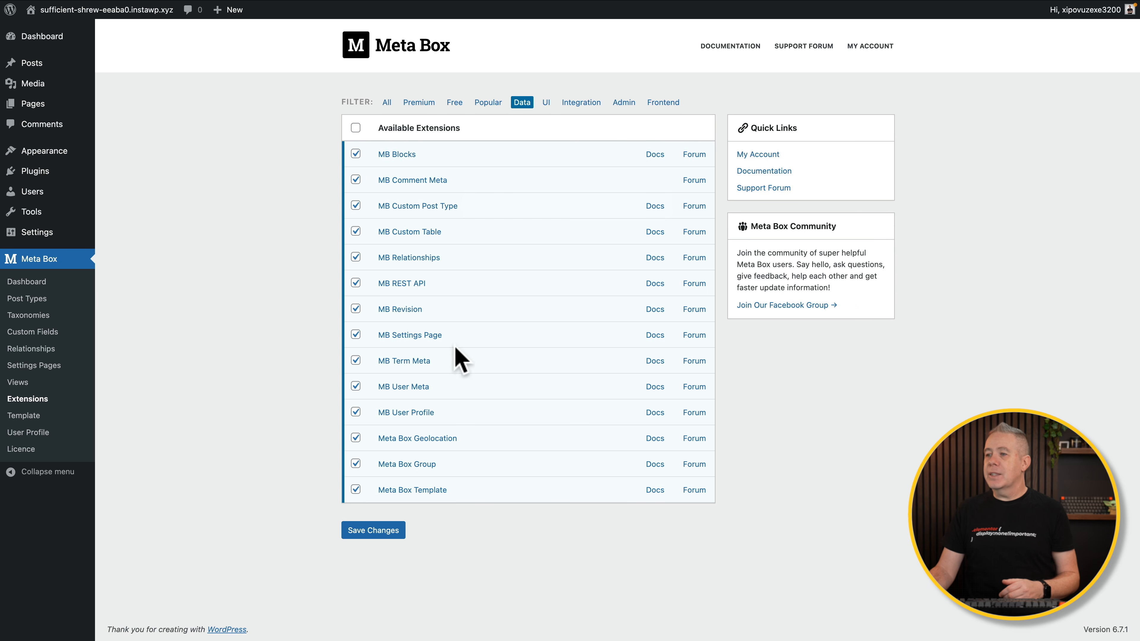
click(624, 102)
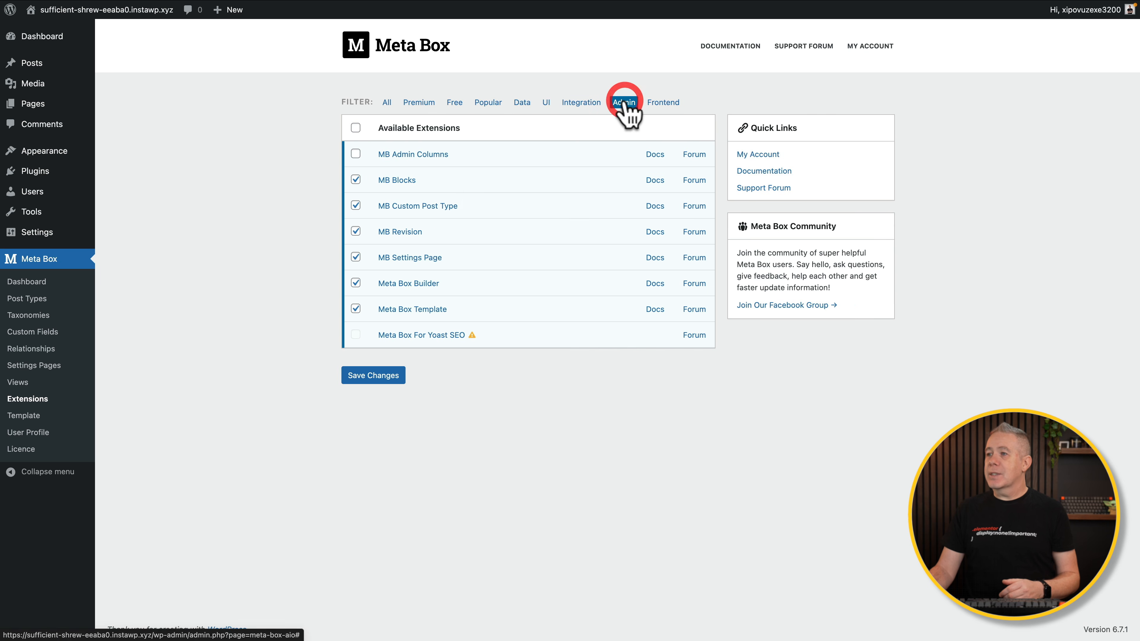
click(663, 104)
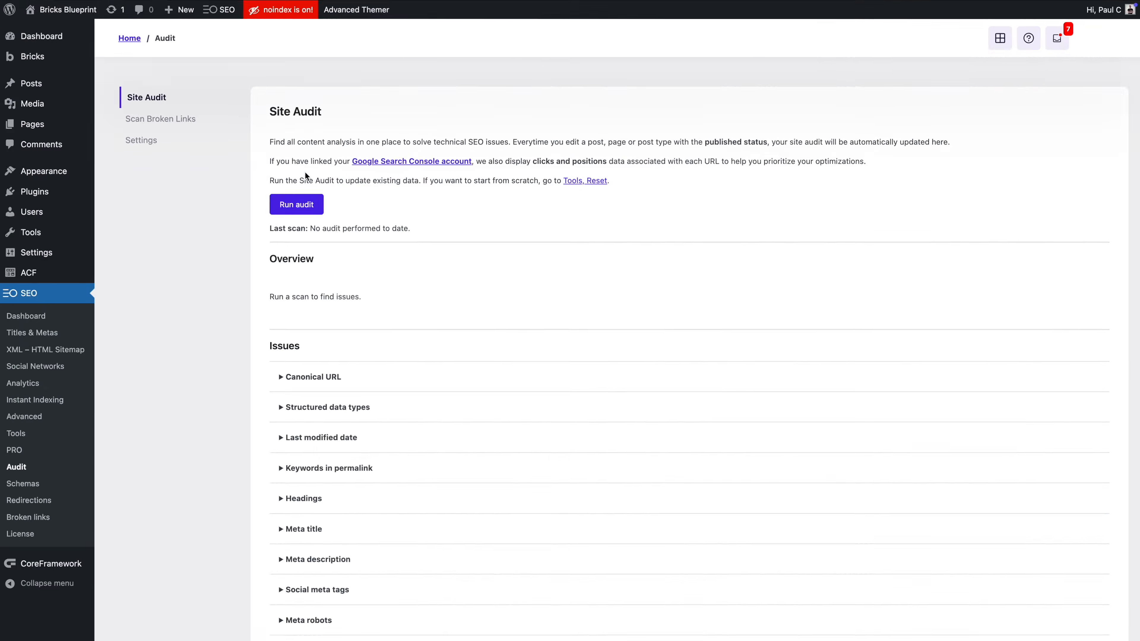
Run a site audit scan from the SEO Site Audit page.
click(152, 204)
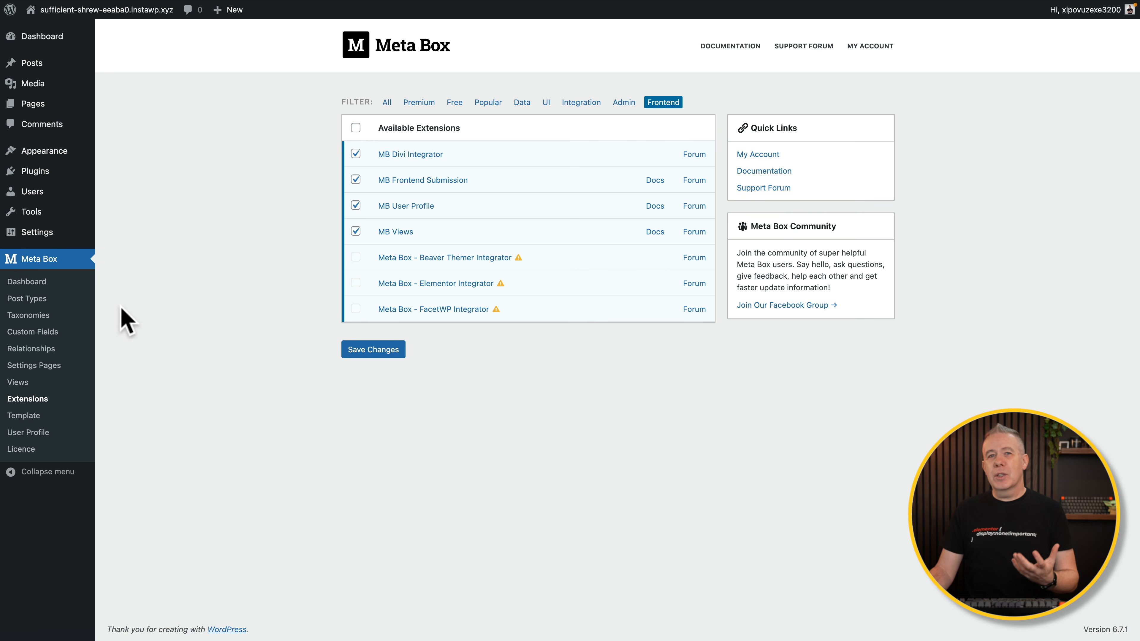
From the Meta Box Post Types list, start adding a new post type.
click(28, 299)
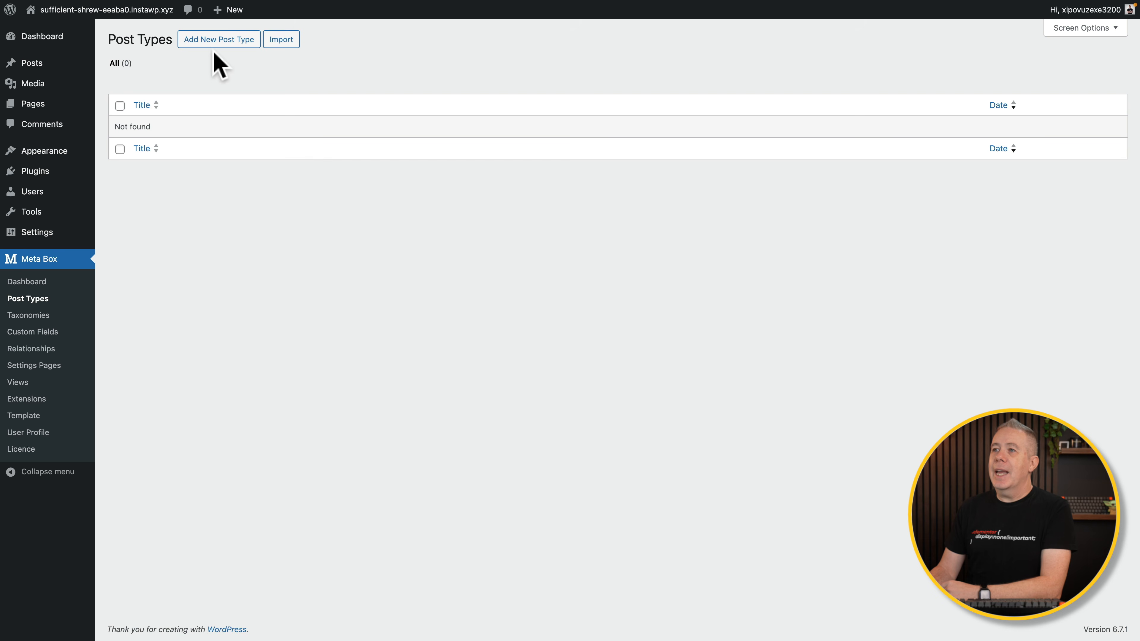
click(209, 42)
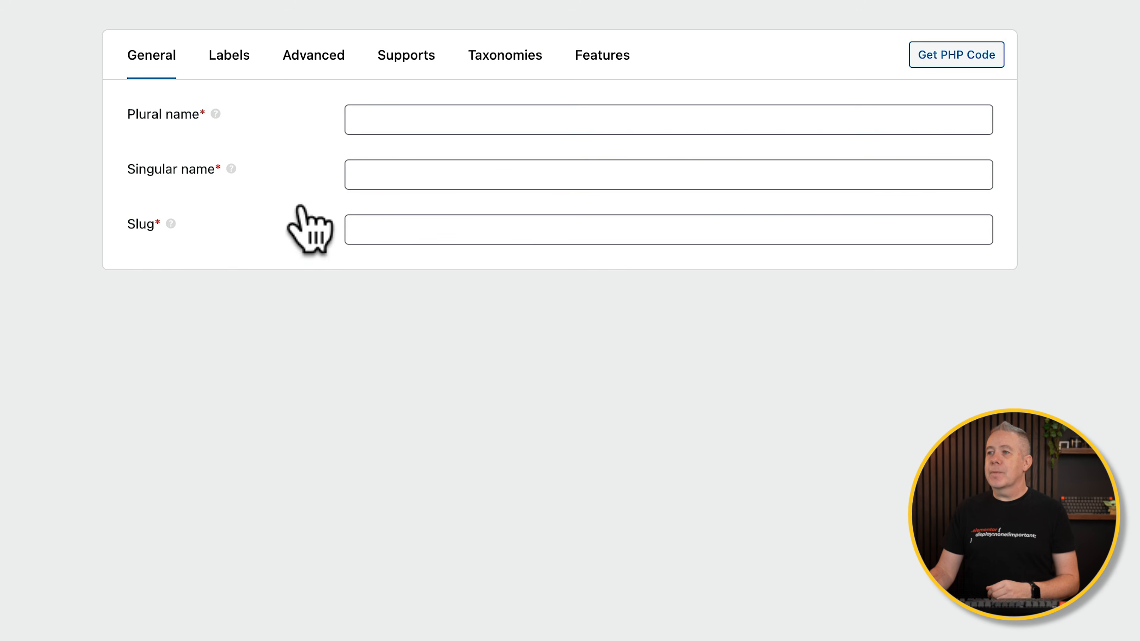
Enter plural name Recipes and singular name Recipe, then select the auto-filled slug.
click(384, 116)
text(Recipes)
click(432, 167)
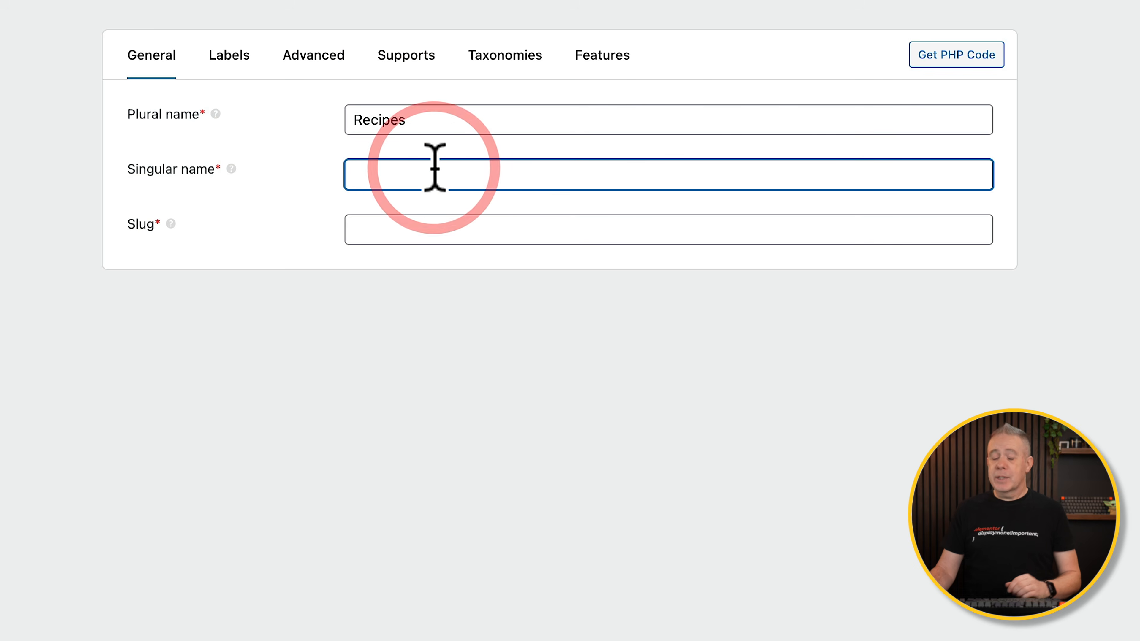
text(Recipe)
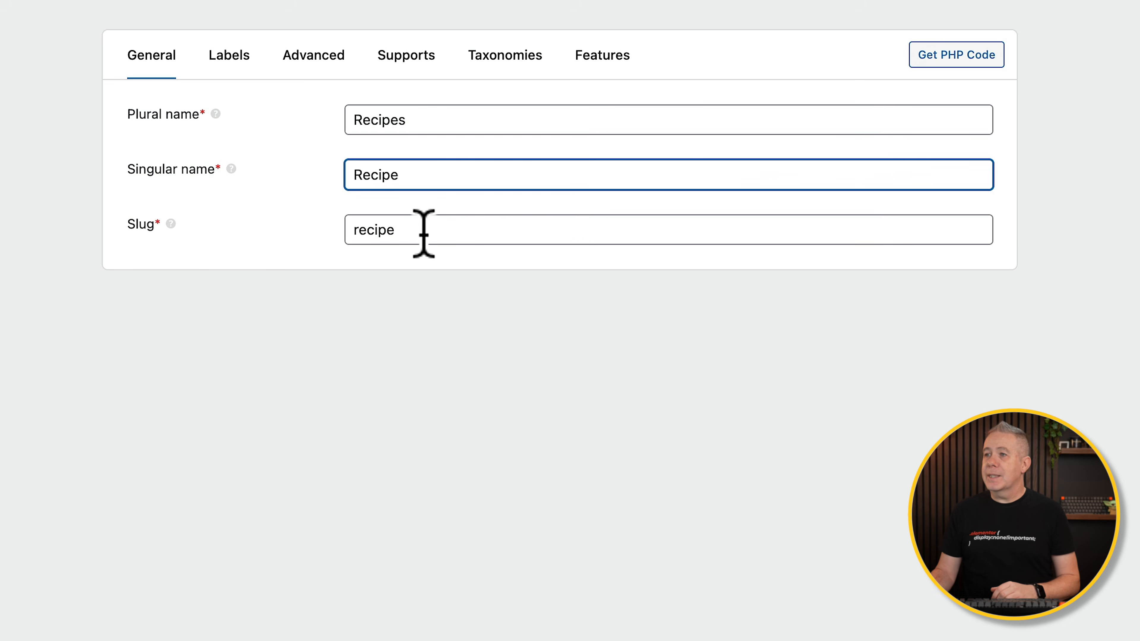
drag(423, 234, 352, 234)
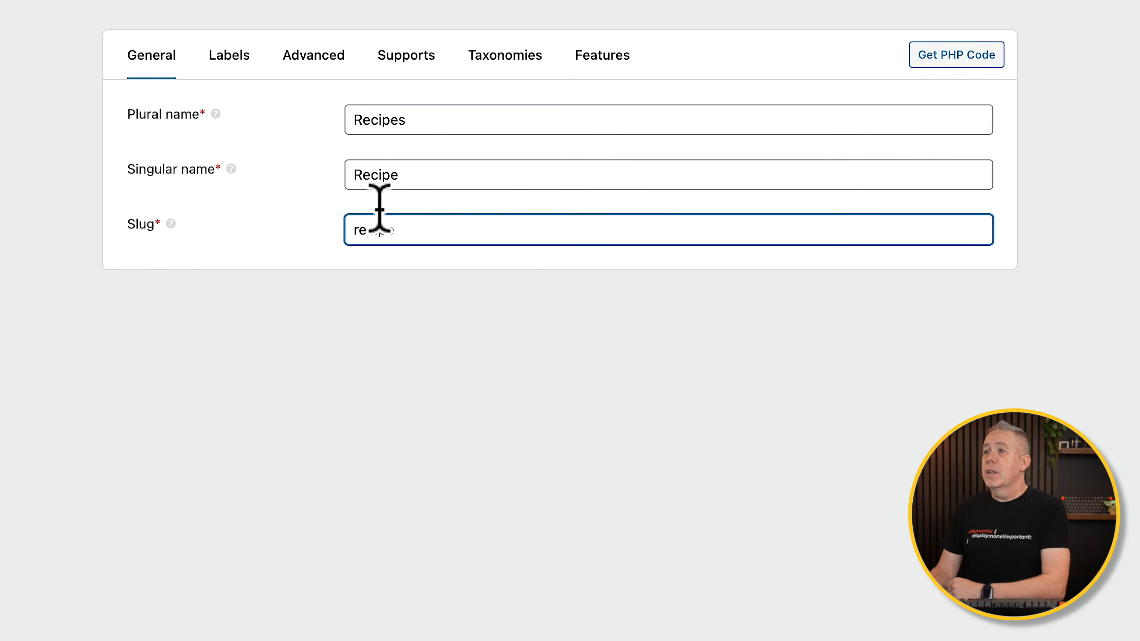
Set the slug to recipe and look over the auto-generated Recipe labels.
text(cipe)
click(222, 66)
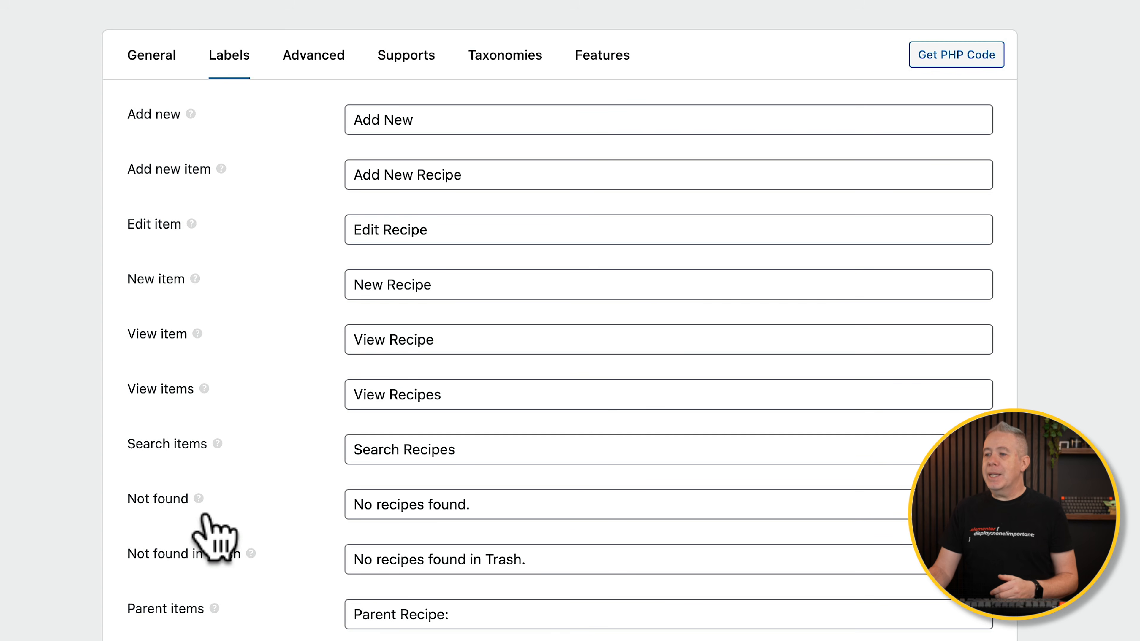
scroll(220, 627, down, 12)
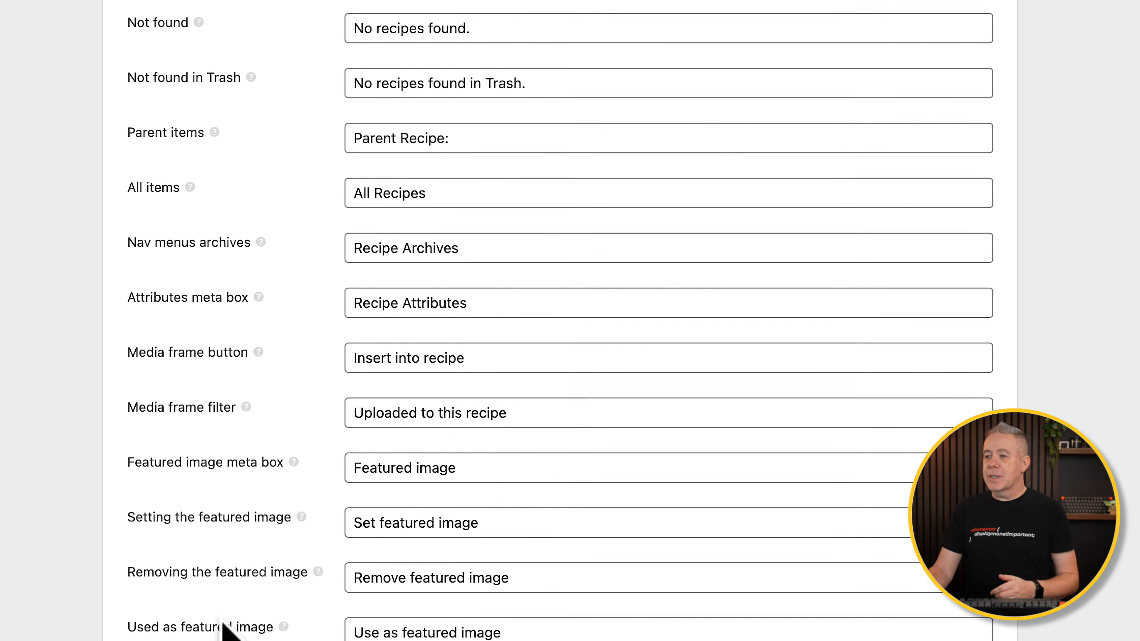
scroll(226, 634, down, 5)
scroll(227, 634, up, 6)
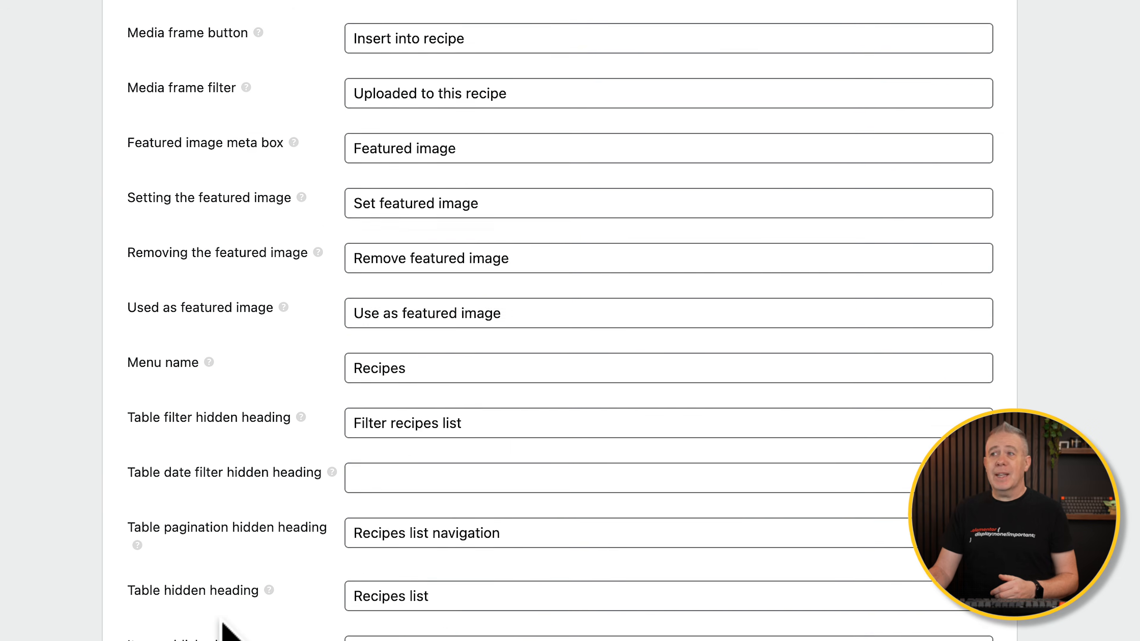
scroll(223, 623, up, 11)
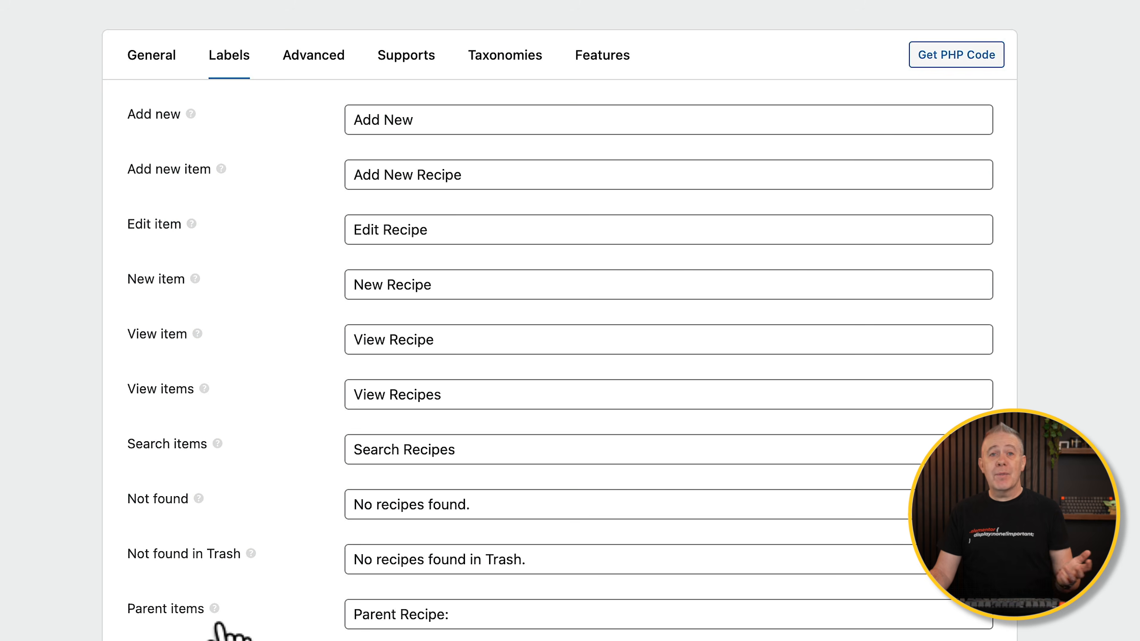
click(313, 55)
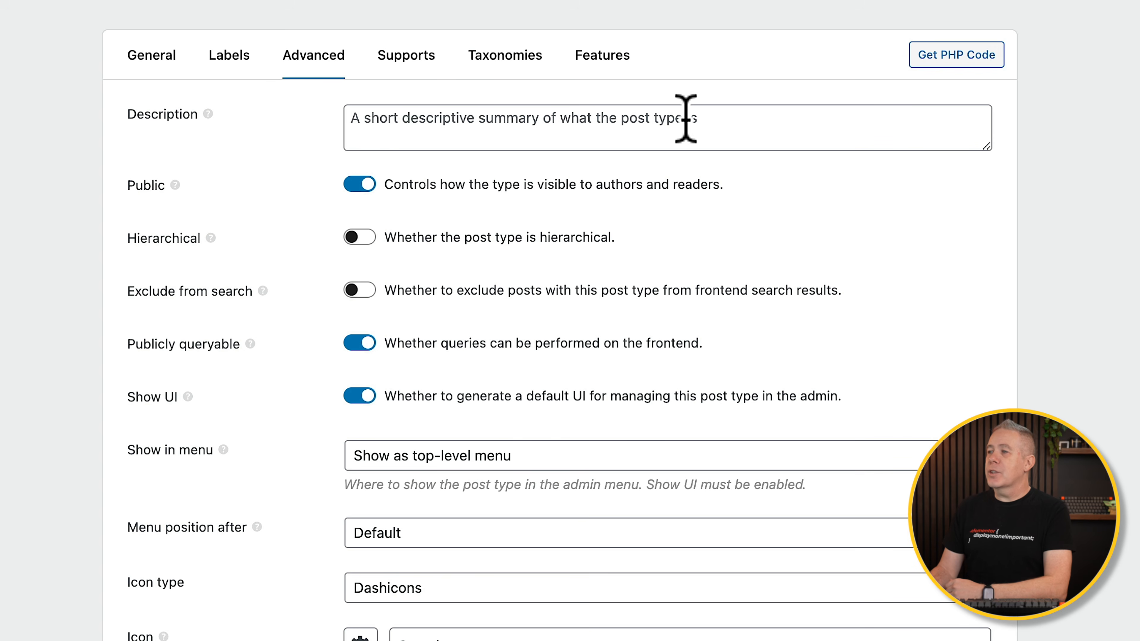
Switch on Hierarchical in the Recipe post type's Advanced settings.
click(360, 117)
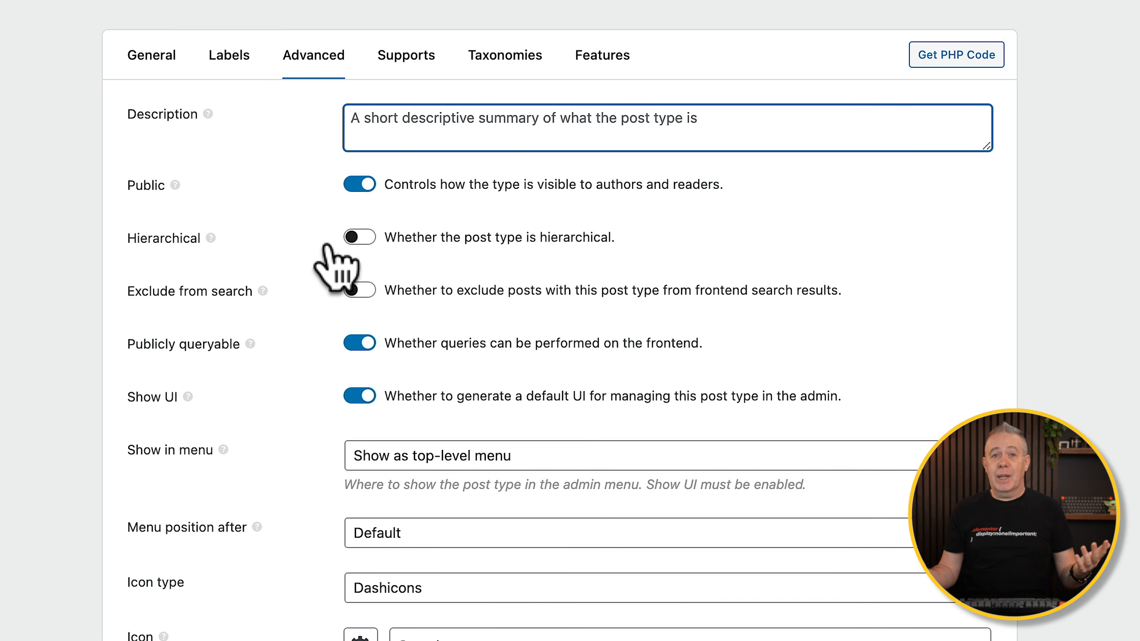
click(364, 236)
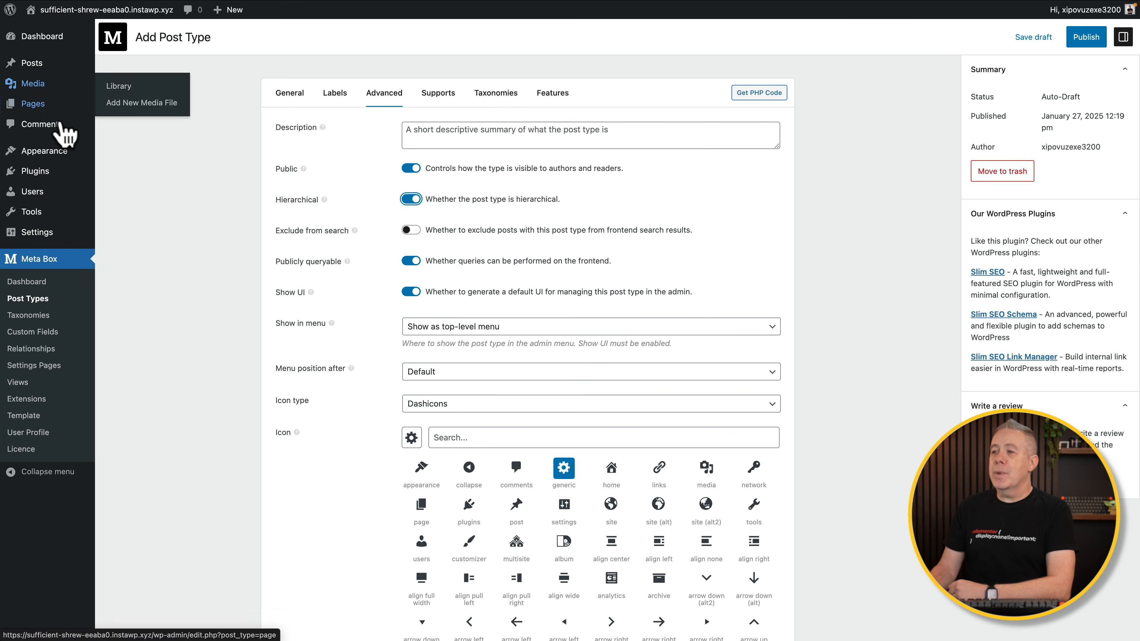
Keep the post type as a top-level menu positioned after Dashboard.
click(528, 327)
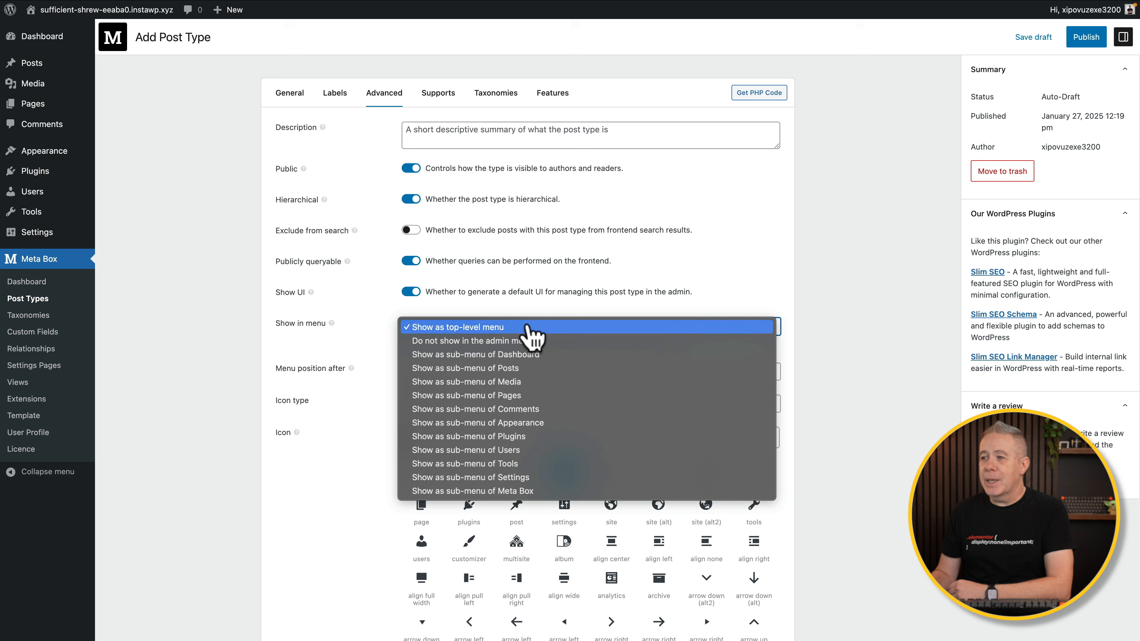
click(214, 332)
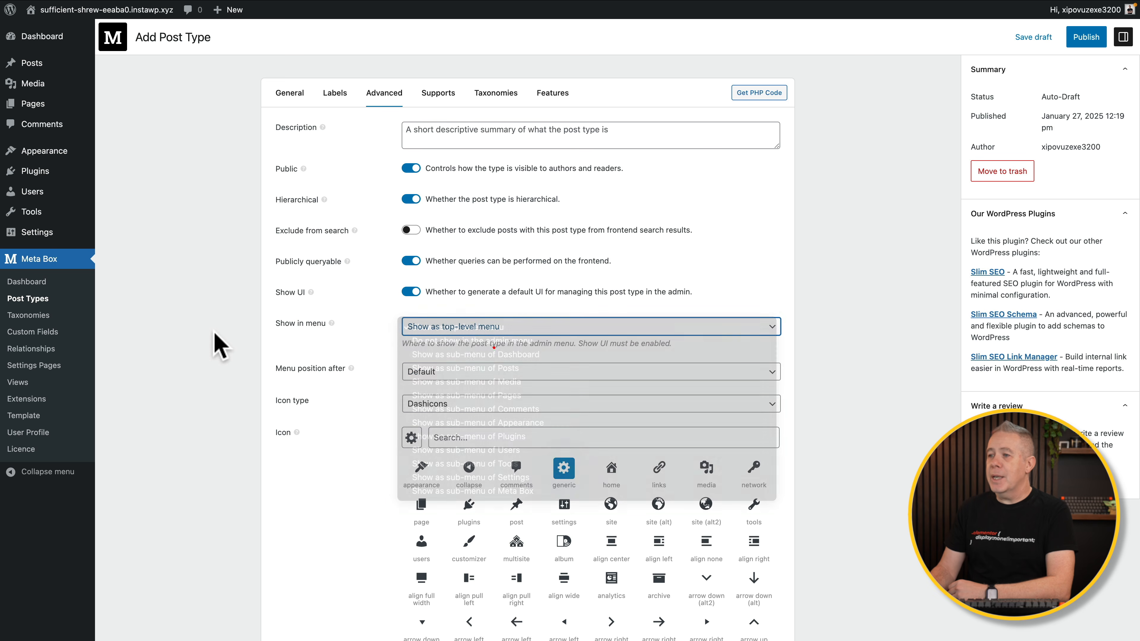
click(432, 380)
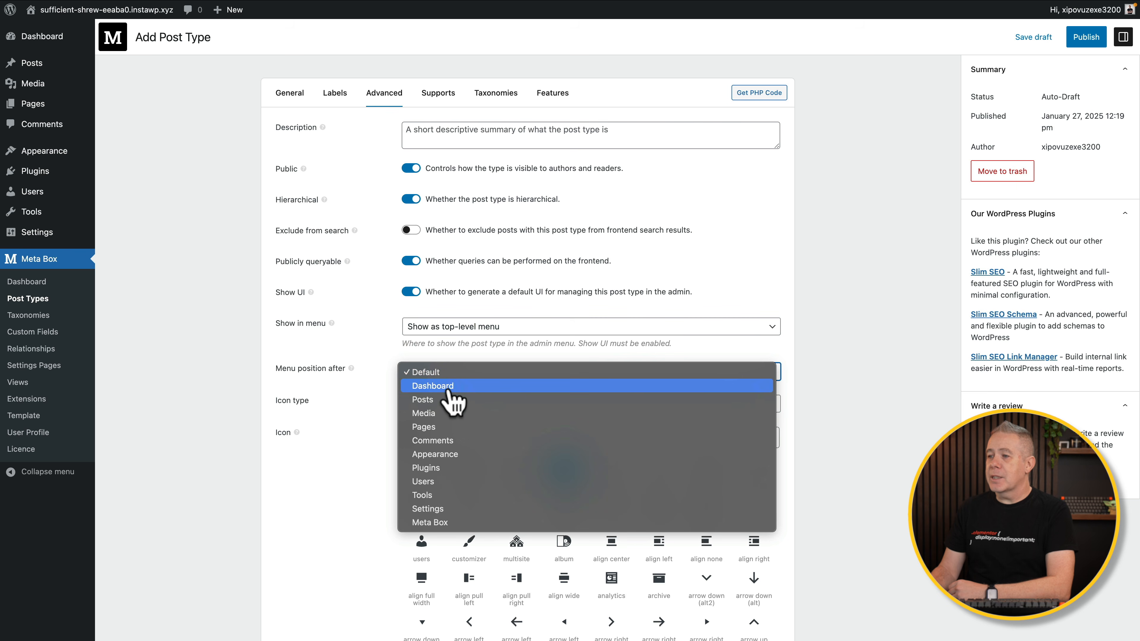
click(449, 387)
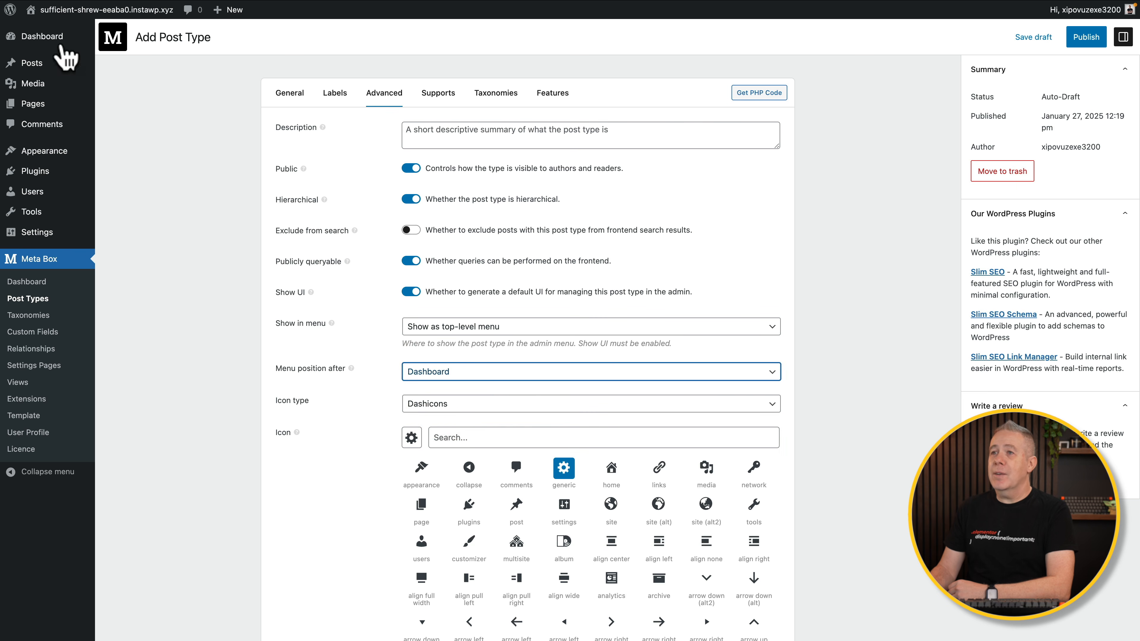
Search the icons for 'food' and choose the fork-and-knife icon.
mouse_move(47, 51)
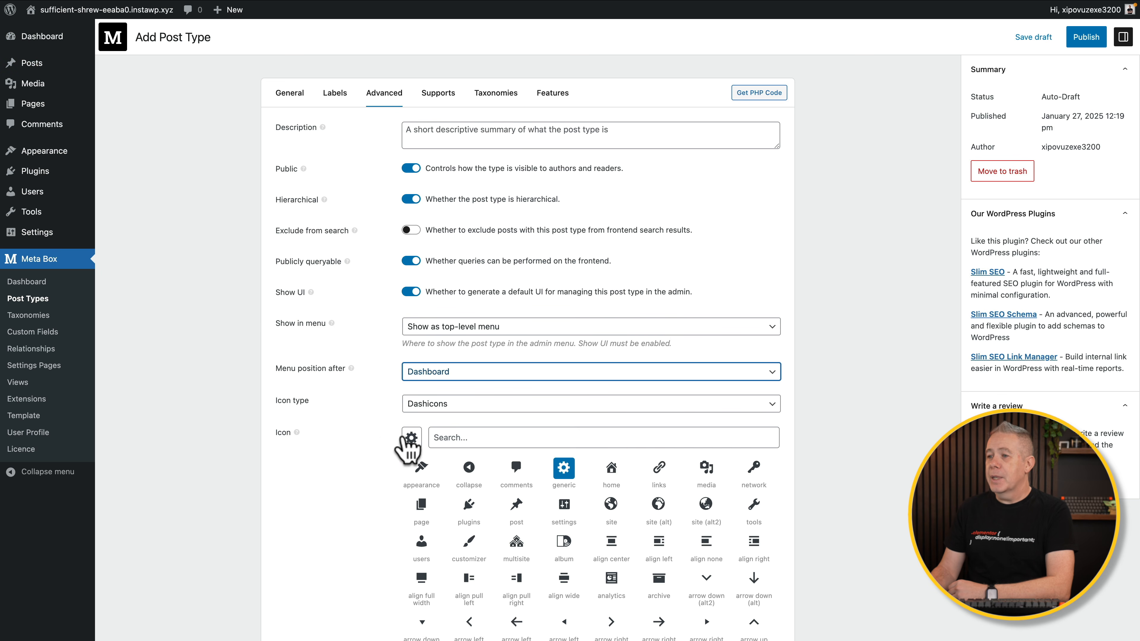
scroll(385, 483, down, 5)
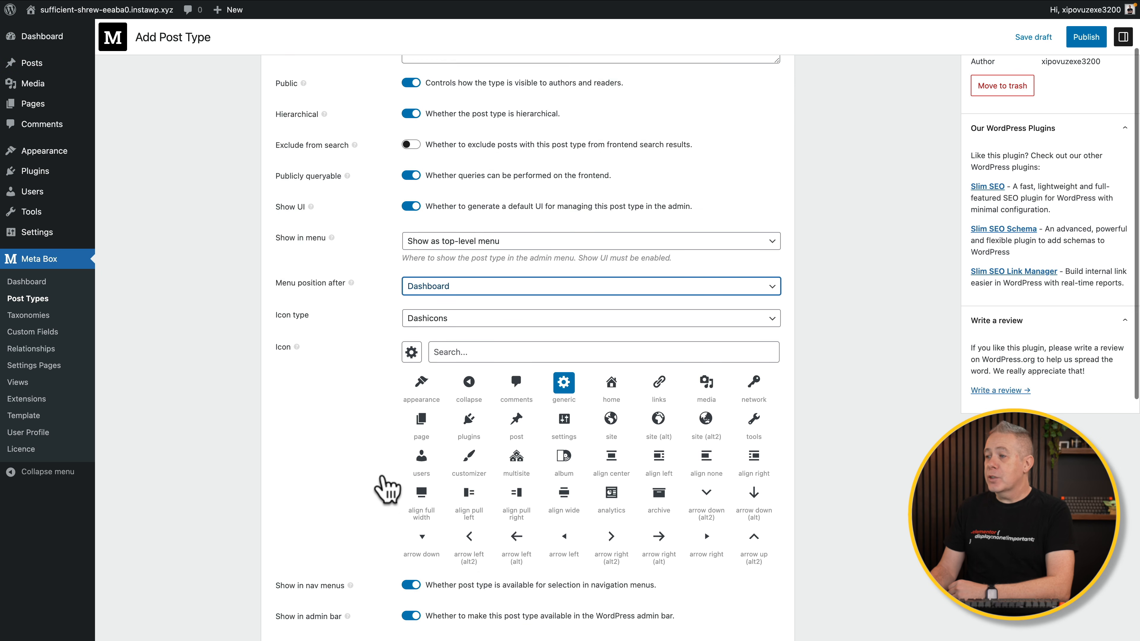
scroll(615, 372, down, 1)
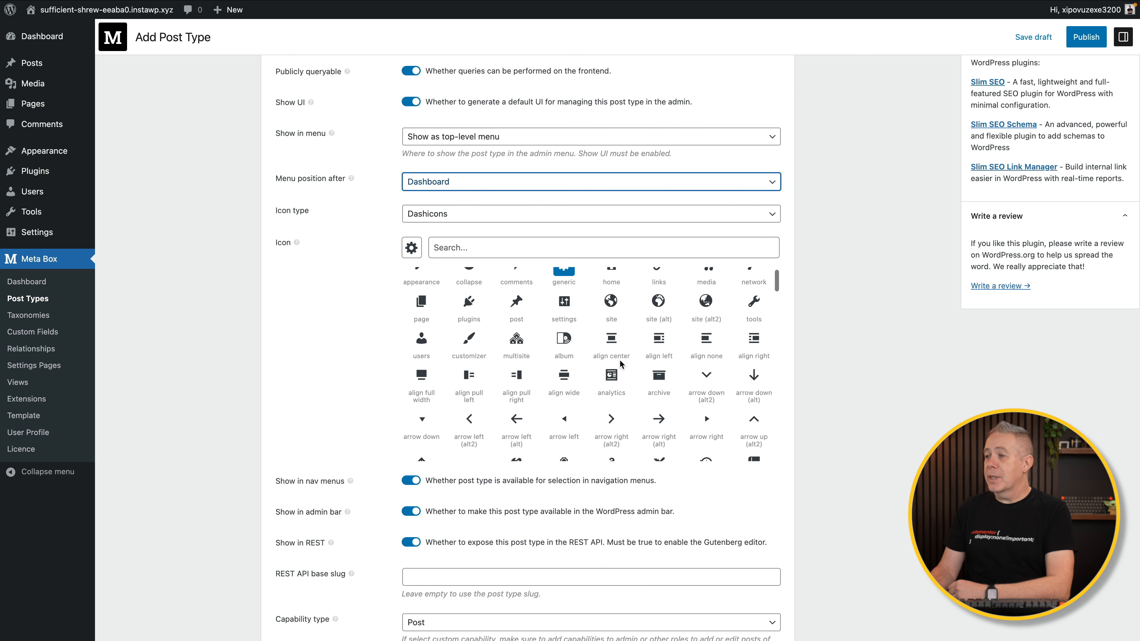
scroll(620, 364, down, 5)
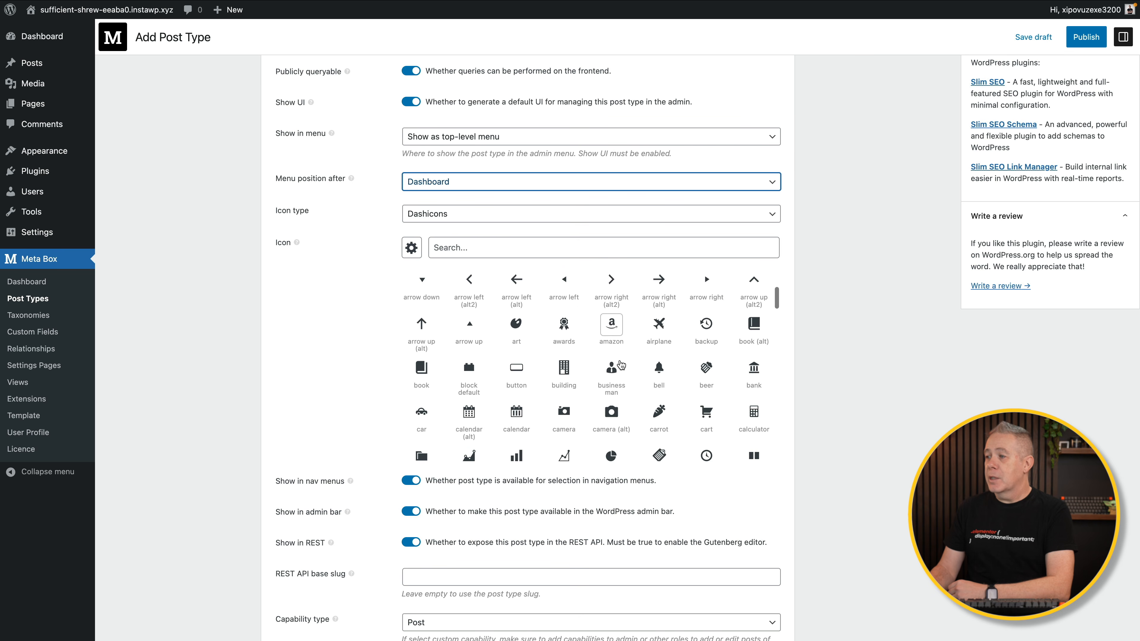
scroll(620, 364, down, 3)
click(476, 248)
text(food)
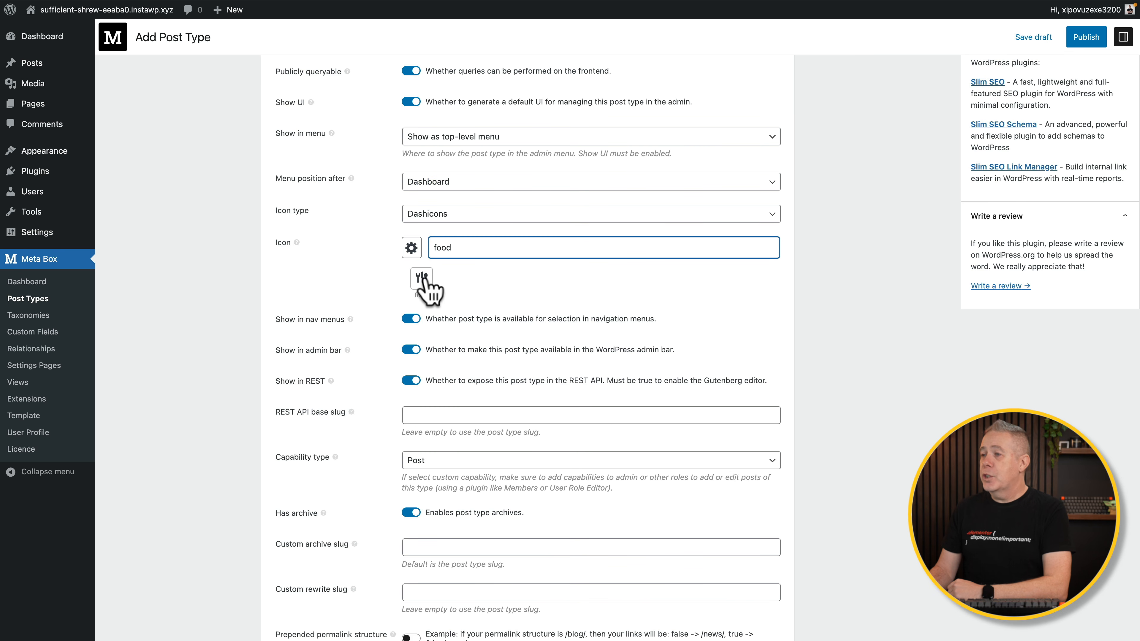
click(423, 278)
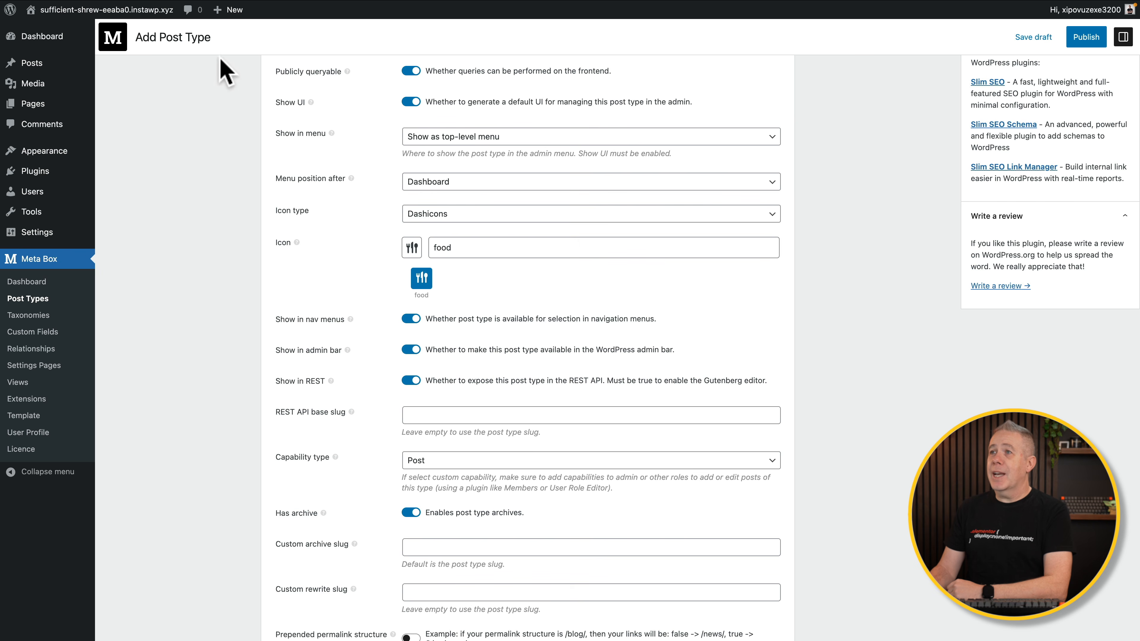
mouse_move(230, 10)
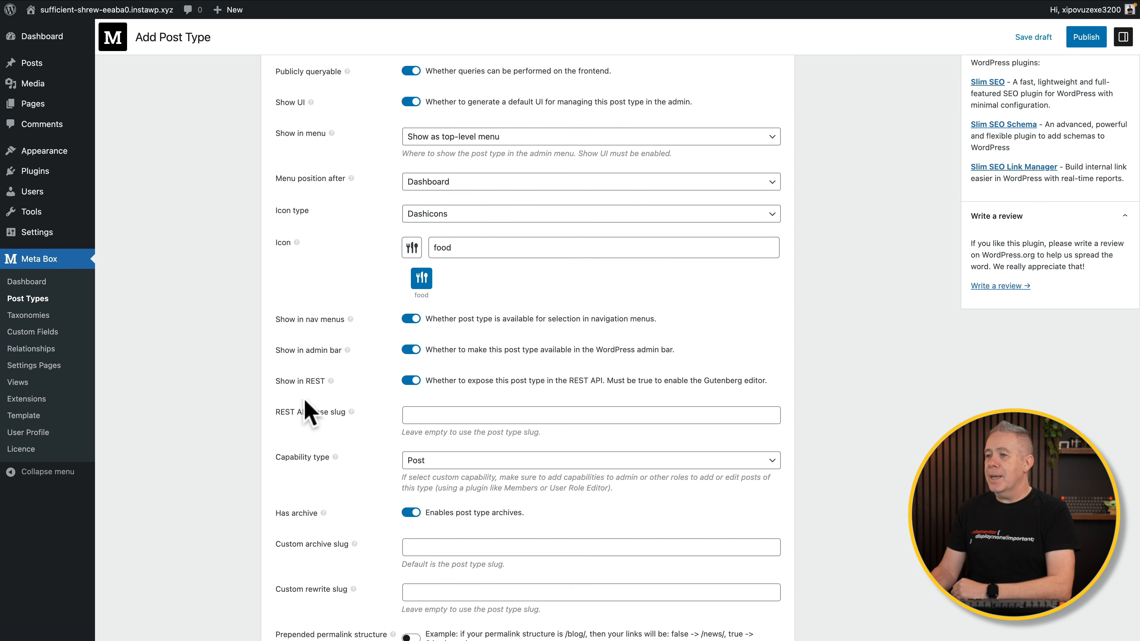
scroll(367, 429, down, 3)
scroll(364, 424, down, 5)
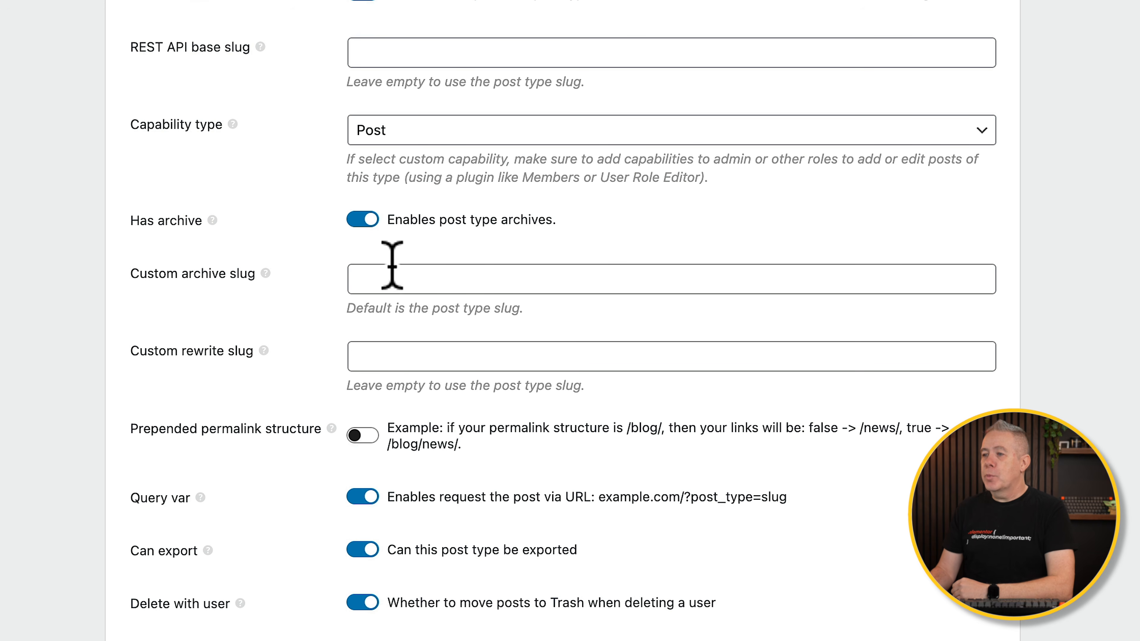
click(382, 277)
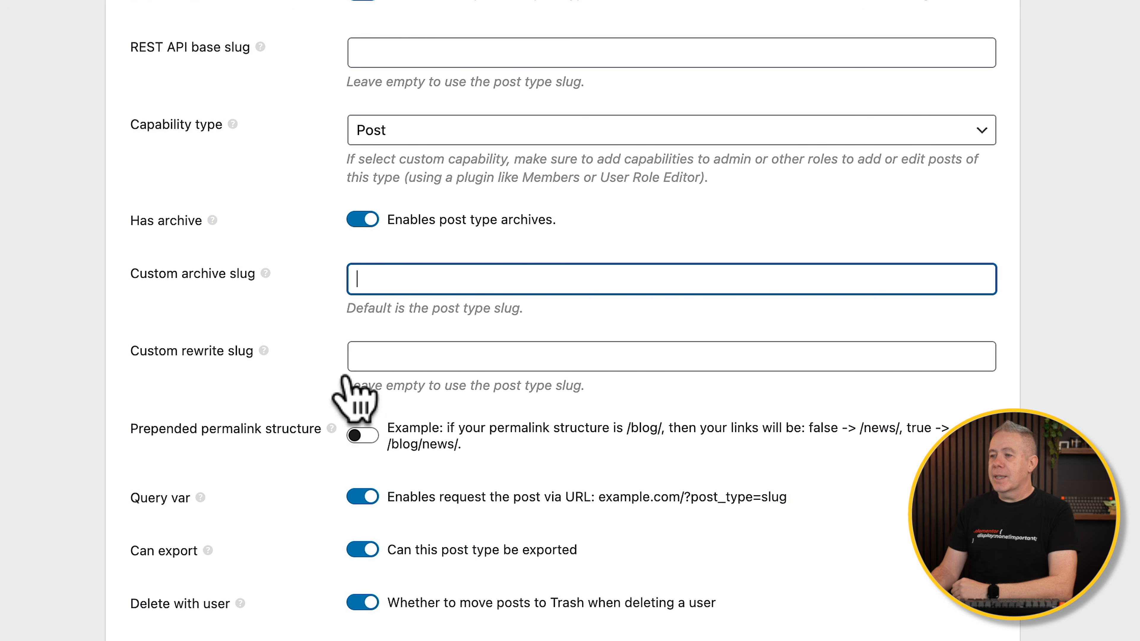
click(378, 359)
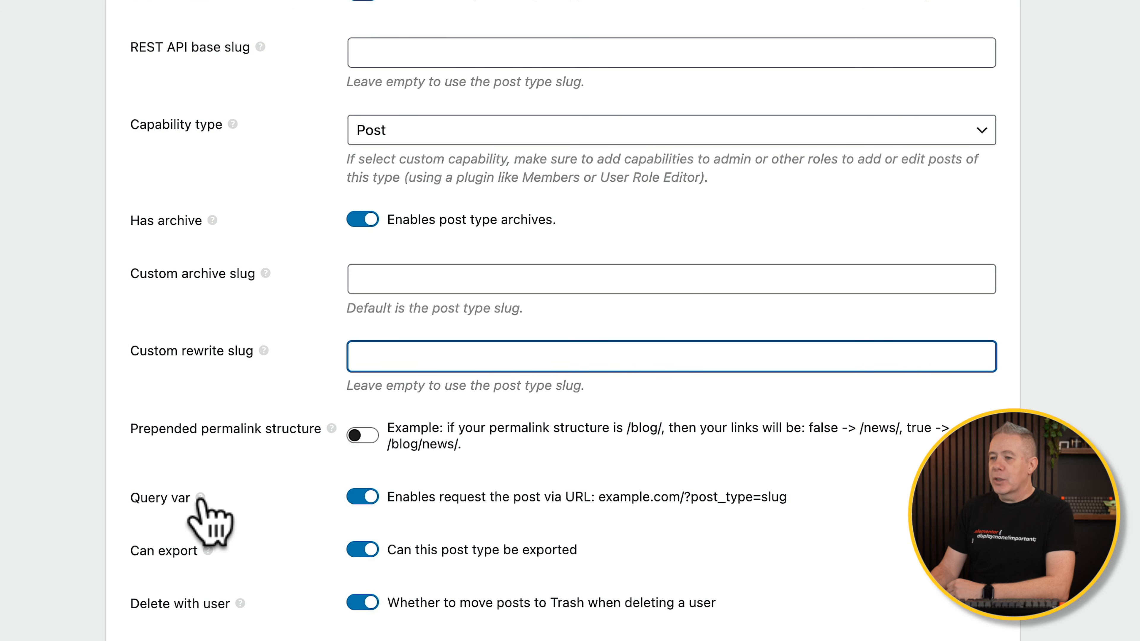
Switch off 'Delete with user' for the Recipe post type.
mouse_move(199, 499)
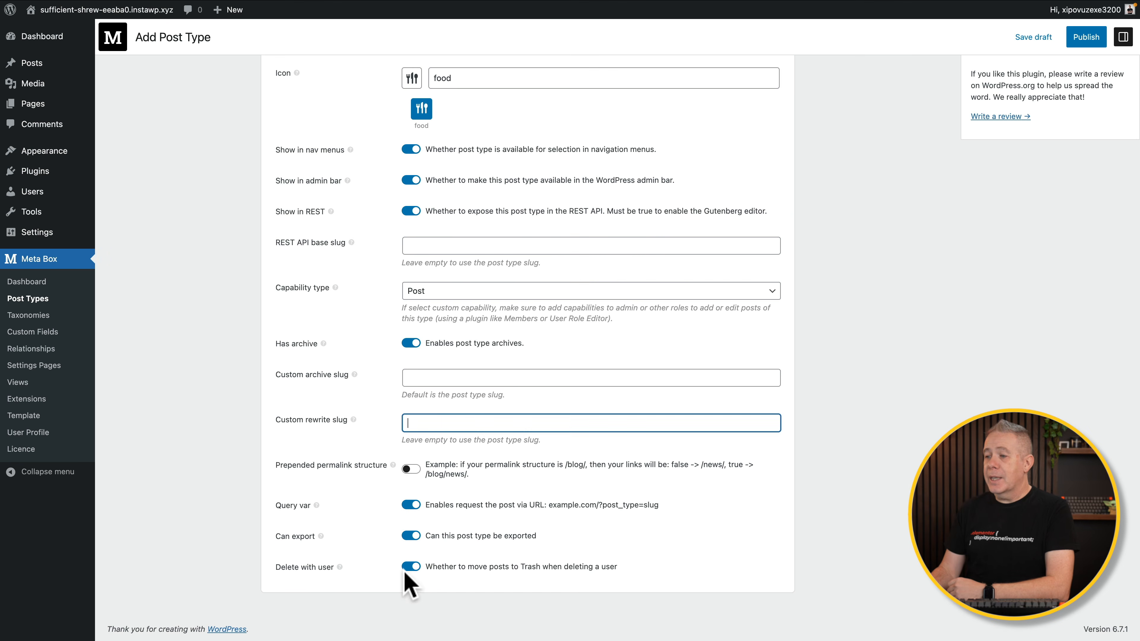
click(409, 569)
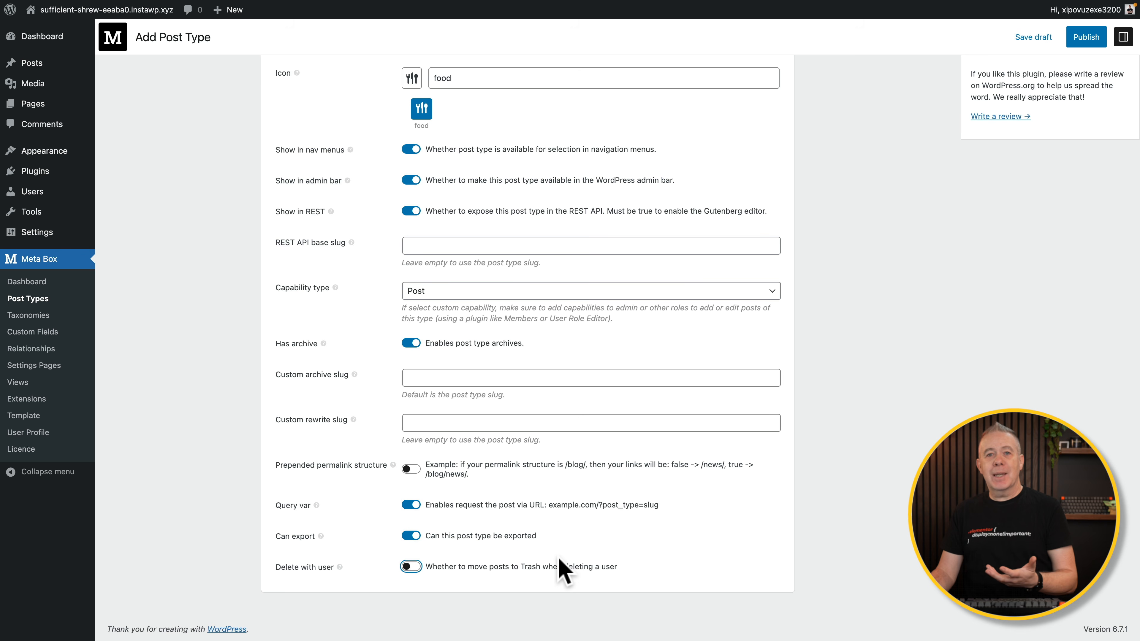
In Supports, enter a sample title and content, then turn on Excerpt support.
scroll(560, 483, up, 10)
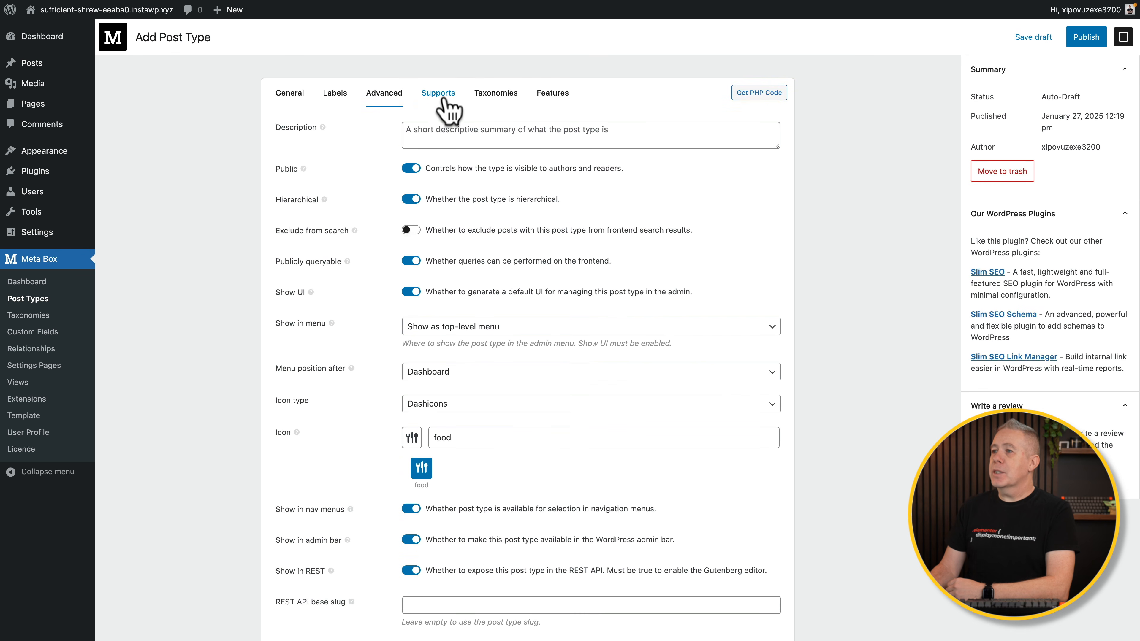
click(444, 102)
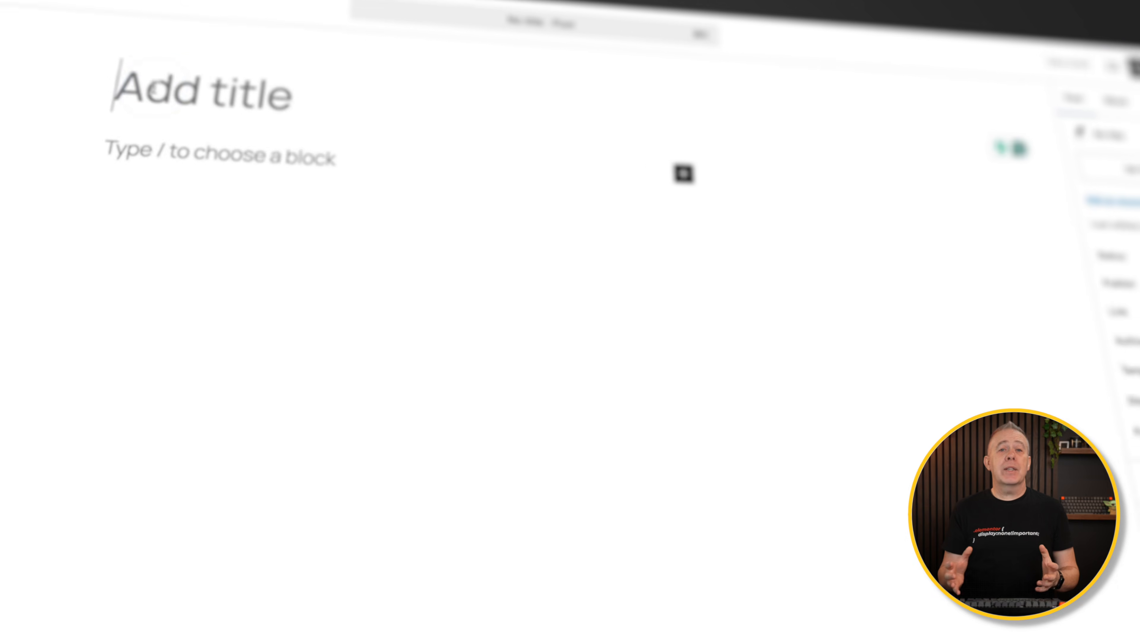
text(I'm a t)
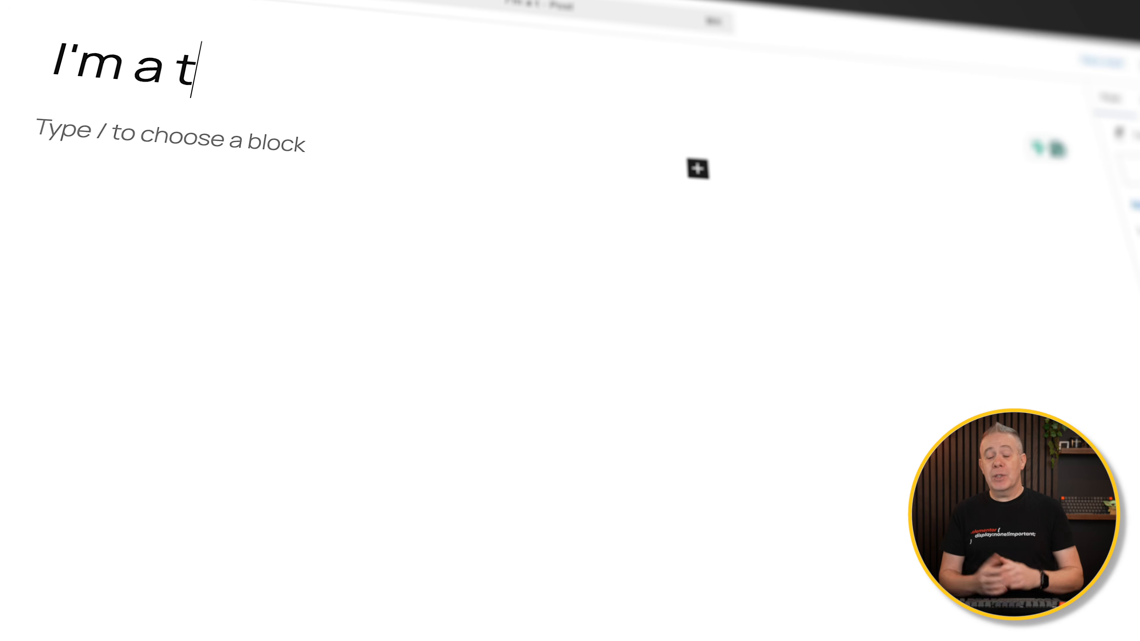
text(itle)
click(120, 115)
text(Add some content!)
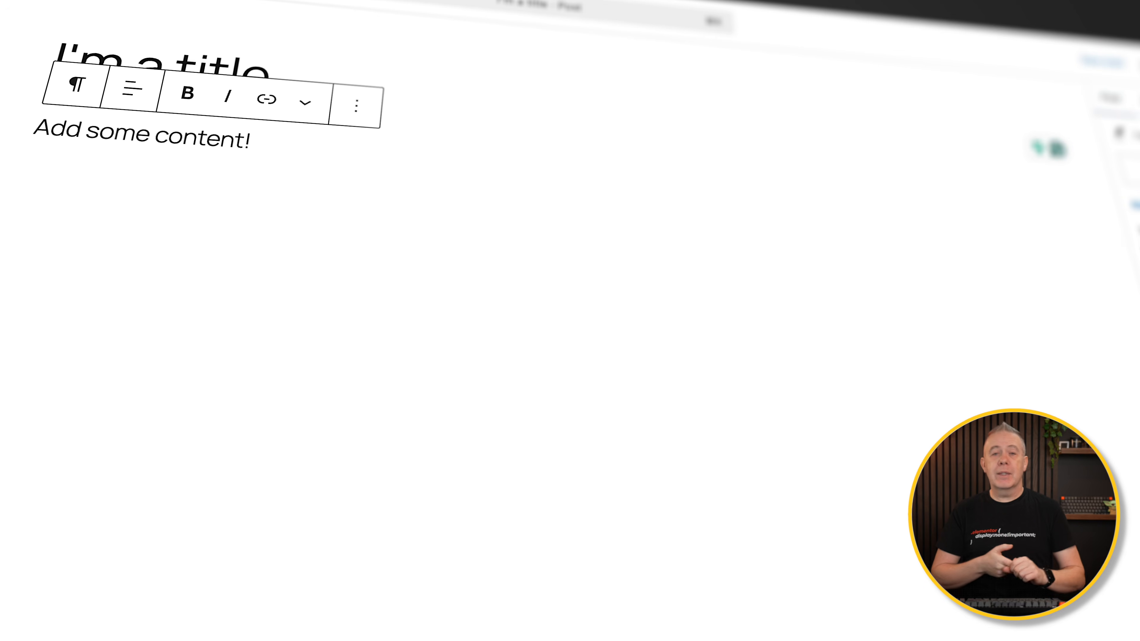
text(An exce)
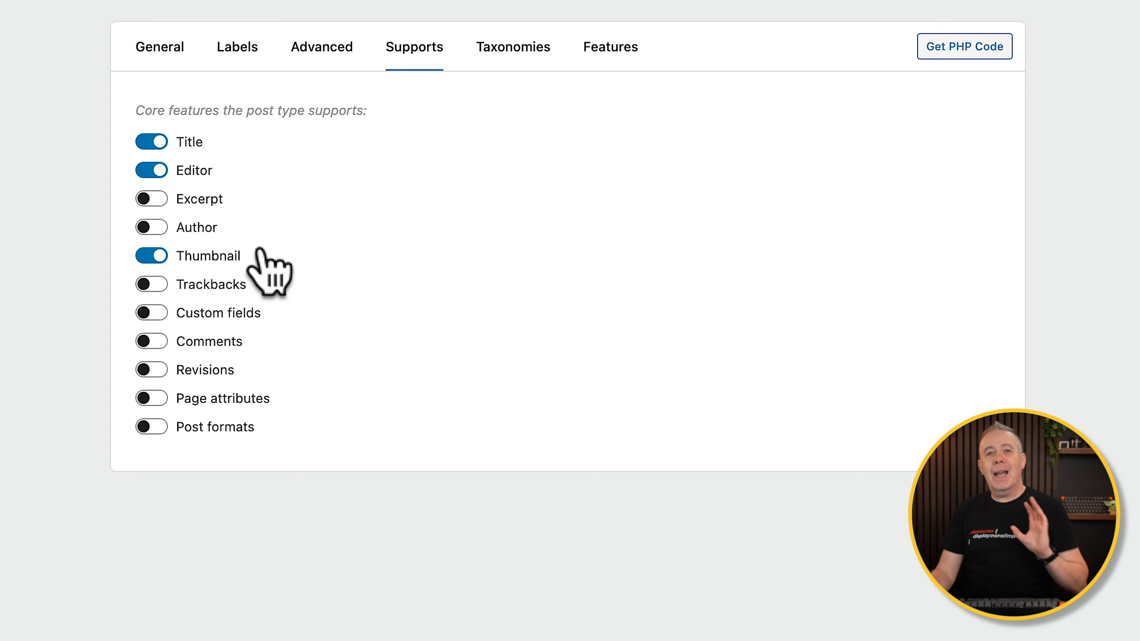
click(157, 199)
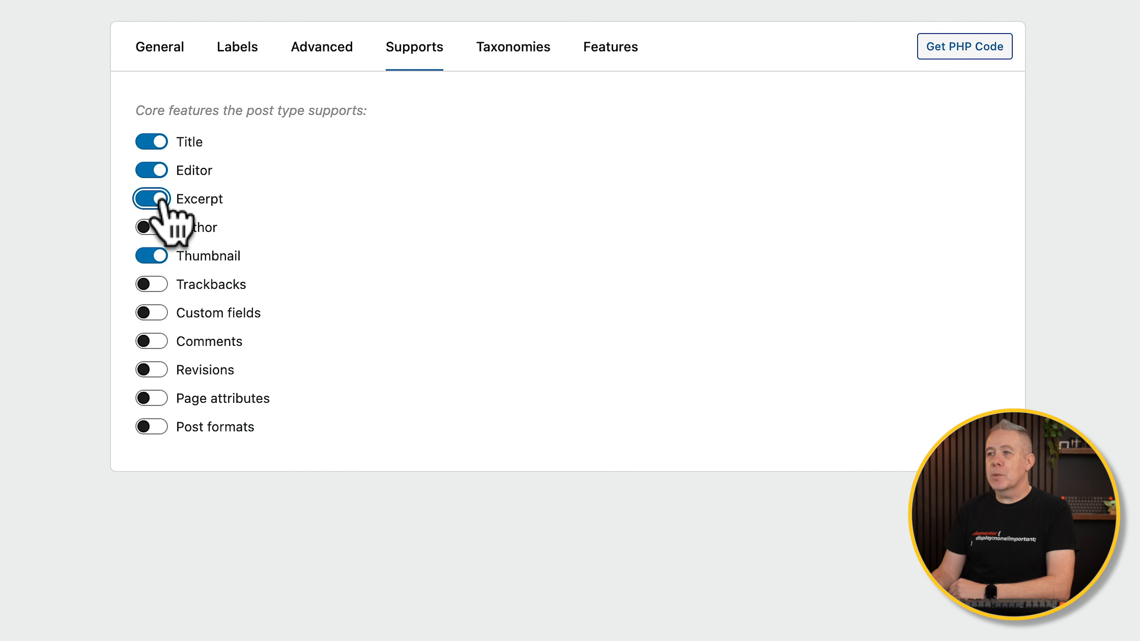
Switch on Re-Order Posts under Features for drag-and-drop ordering of Recipe posts.
click(521, 63)
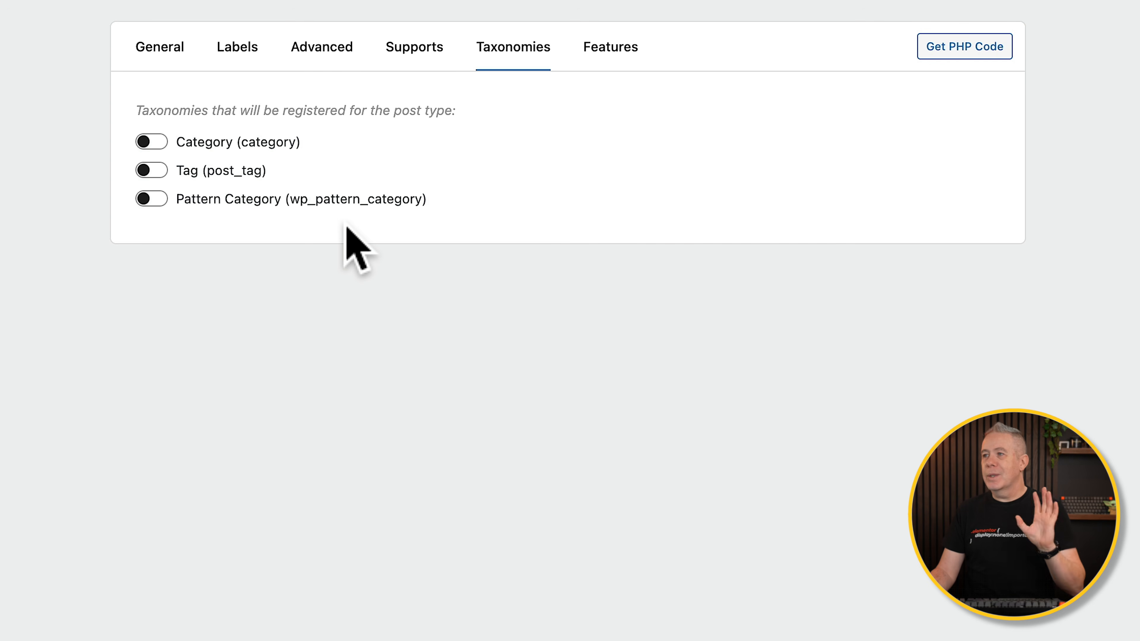
click(611, 48)
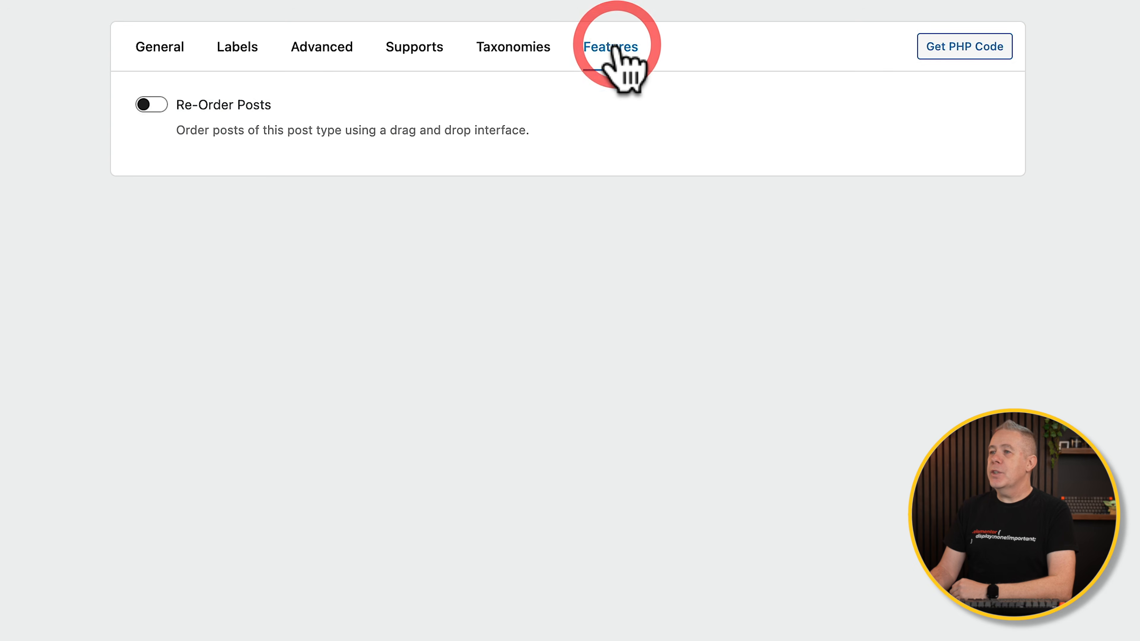
click(157, 108)
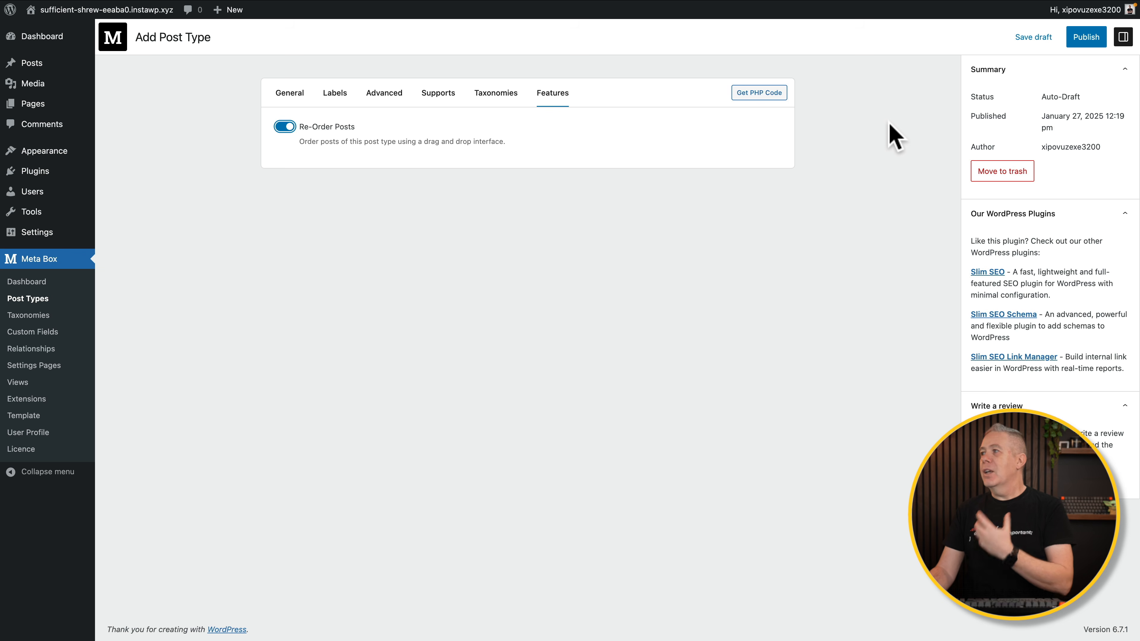
Publish the Recipe post type, then check the new Recipes menu and + New dropdown.
click(1085, 39)
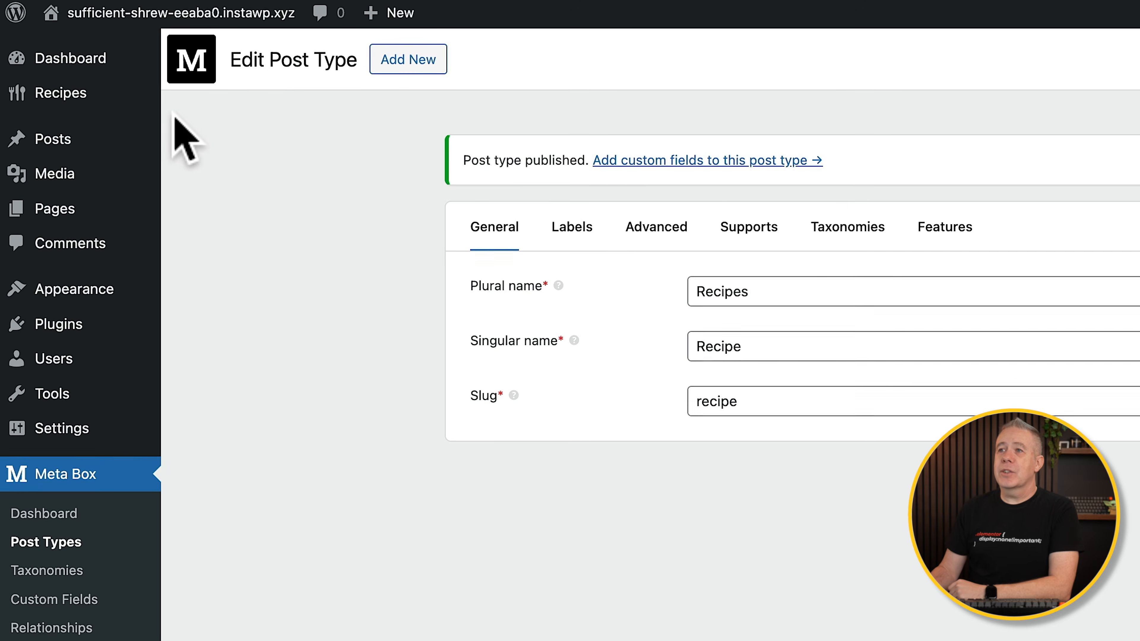
mouse_move(57, 97)
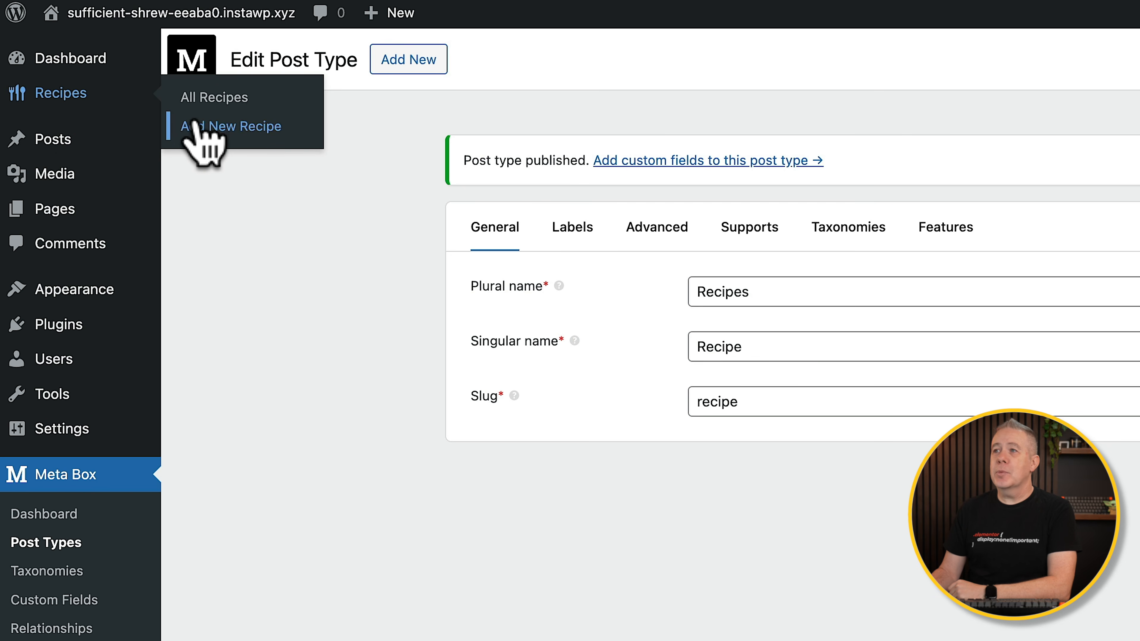
mouse_move(377, 16)
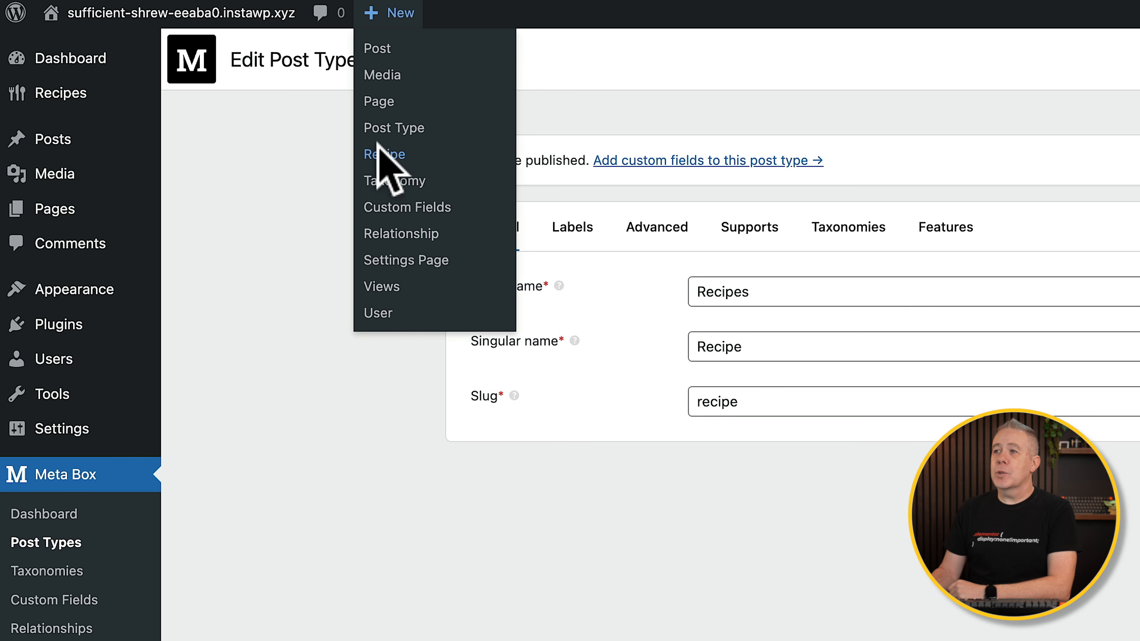
click(270, 165)
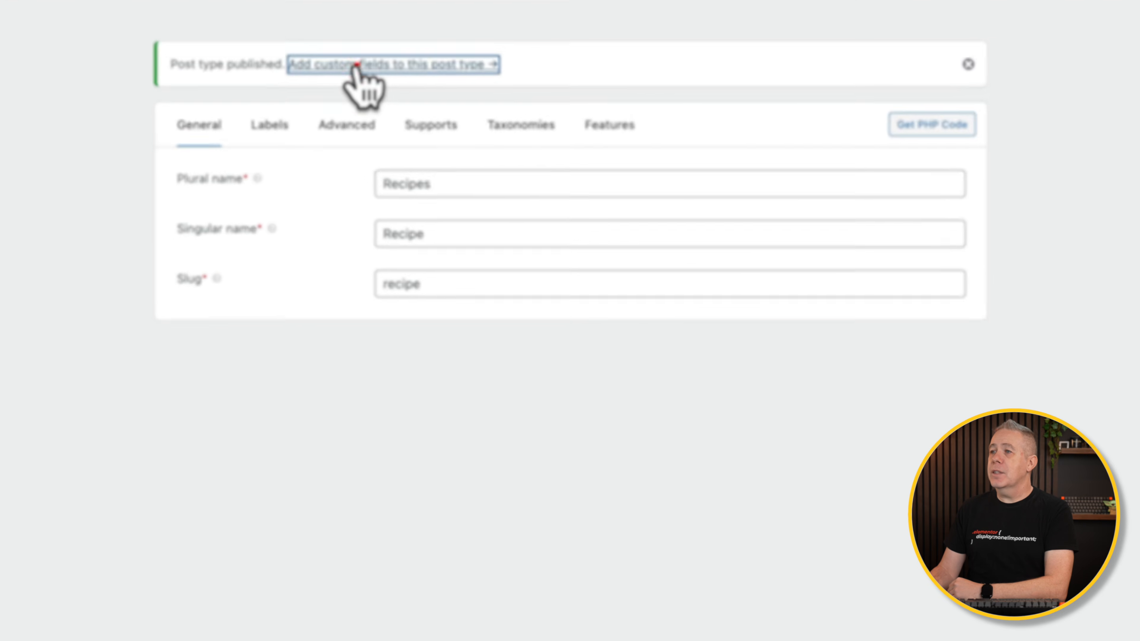
Start a field group for Recipe and retitle it 'Additional Recipe Fields' before opening Settings.
click(347, 57)
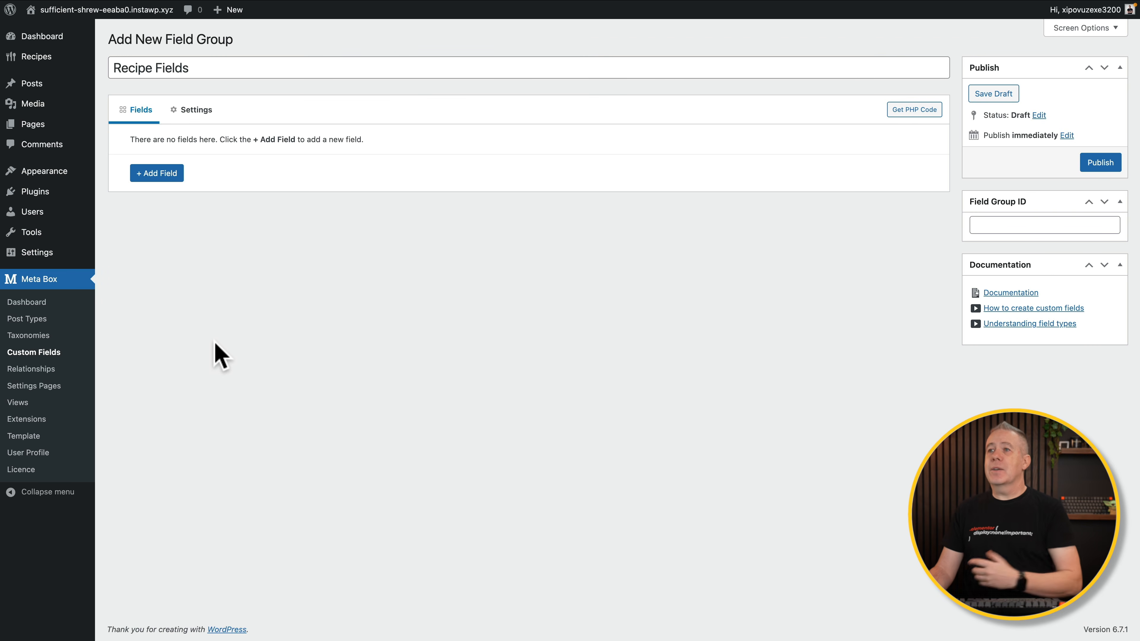
drag(198, 69, 111, 69)
click(206, 68)
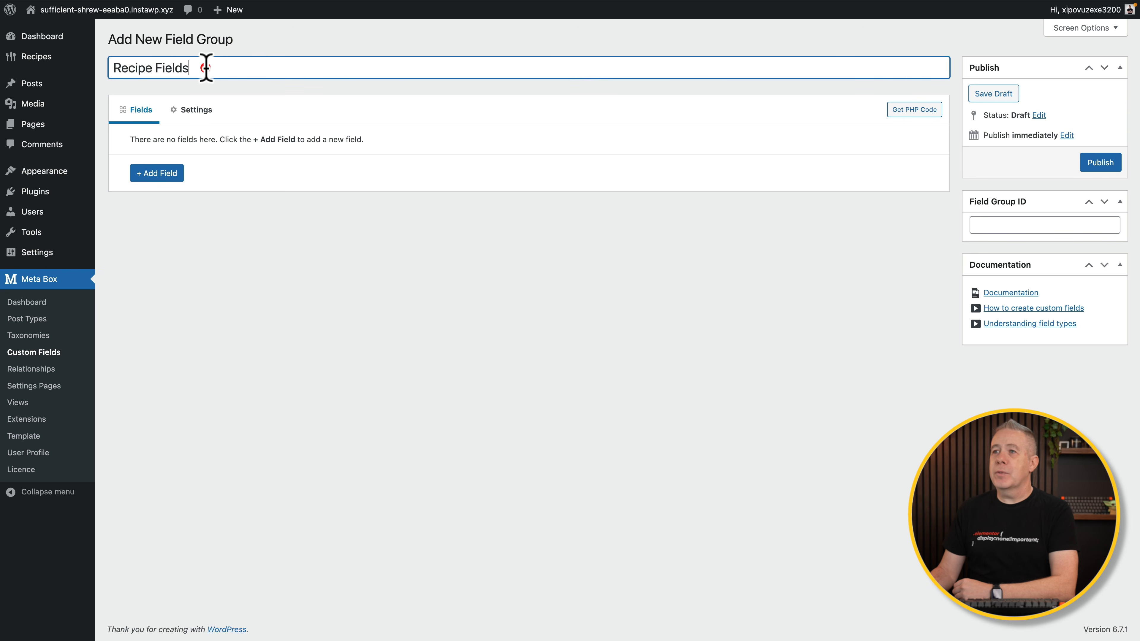
click(116, 66)
text(Additional)
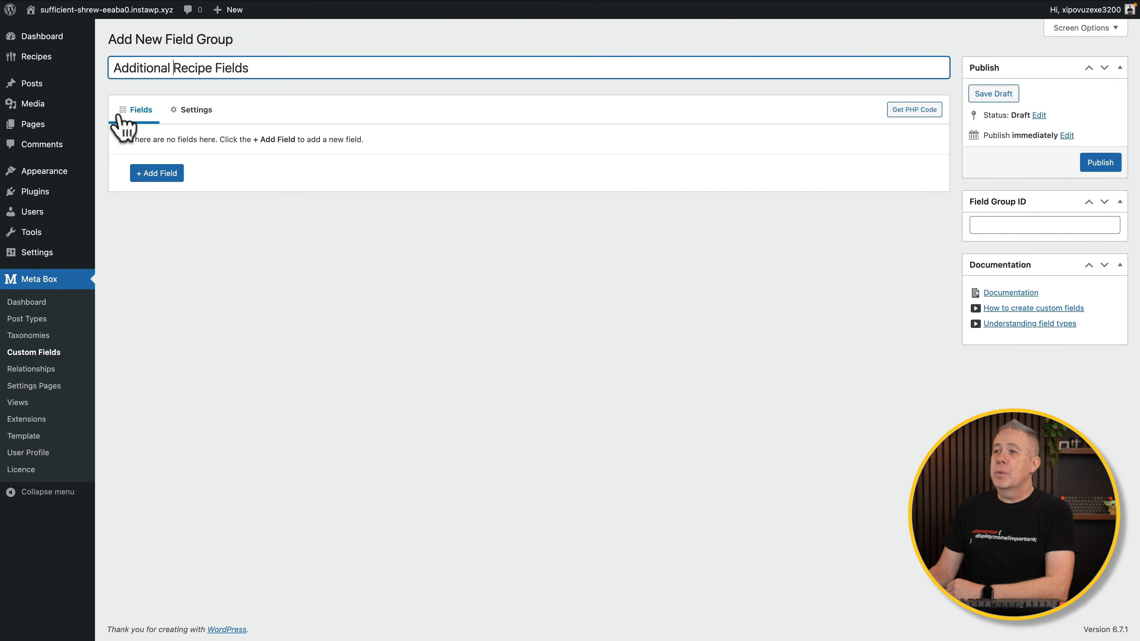
click(203, 116)
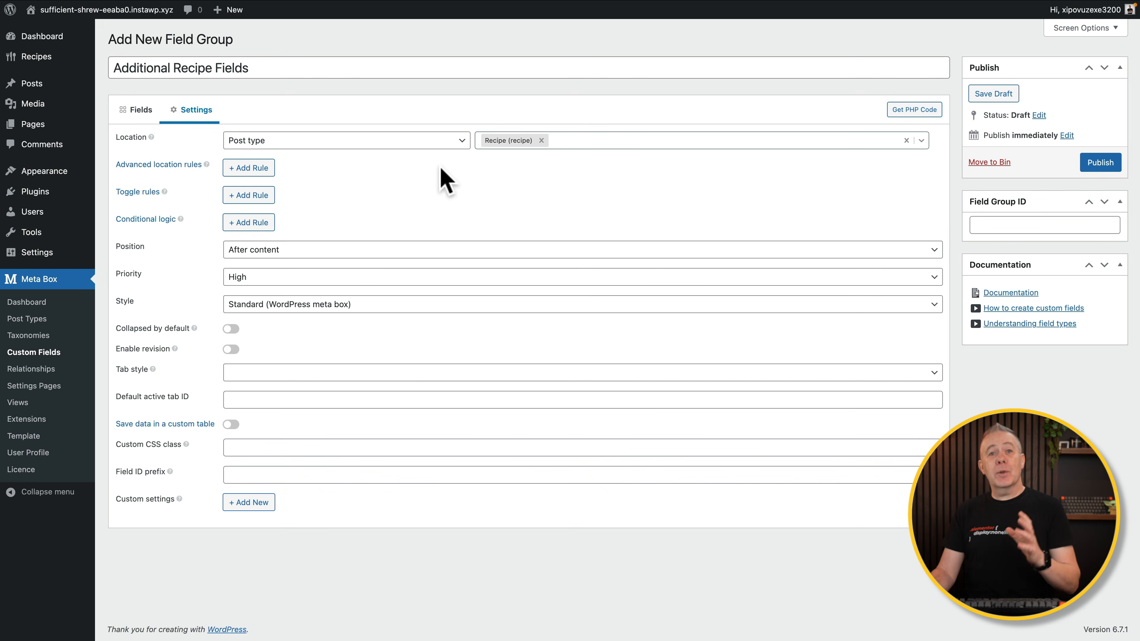
click(459, 141)
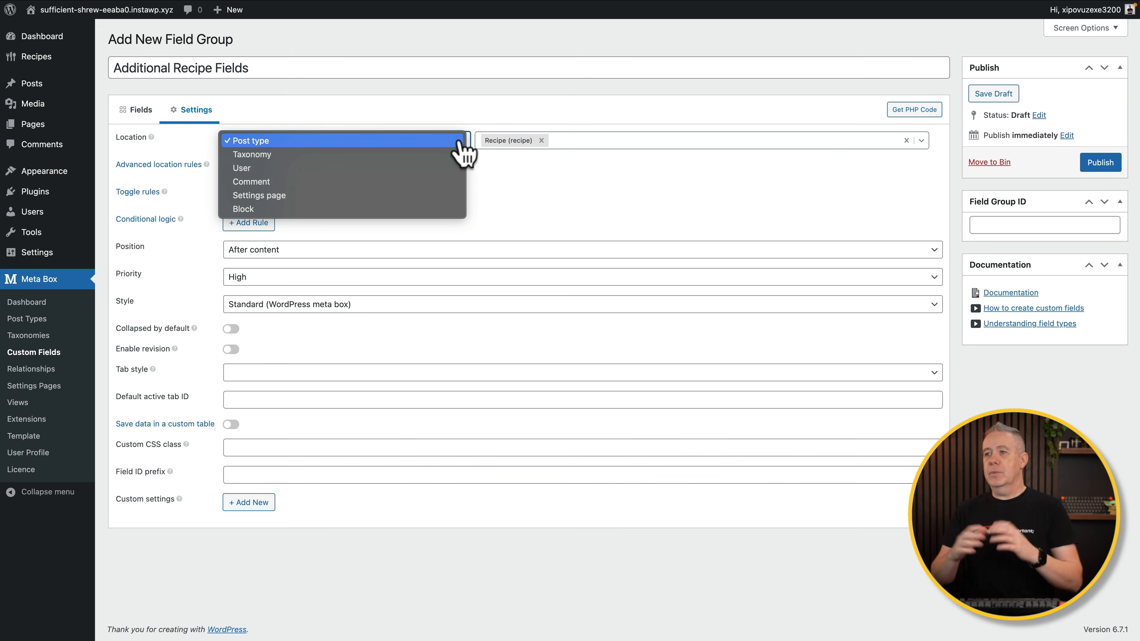
click(571, 182)
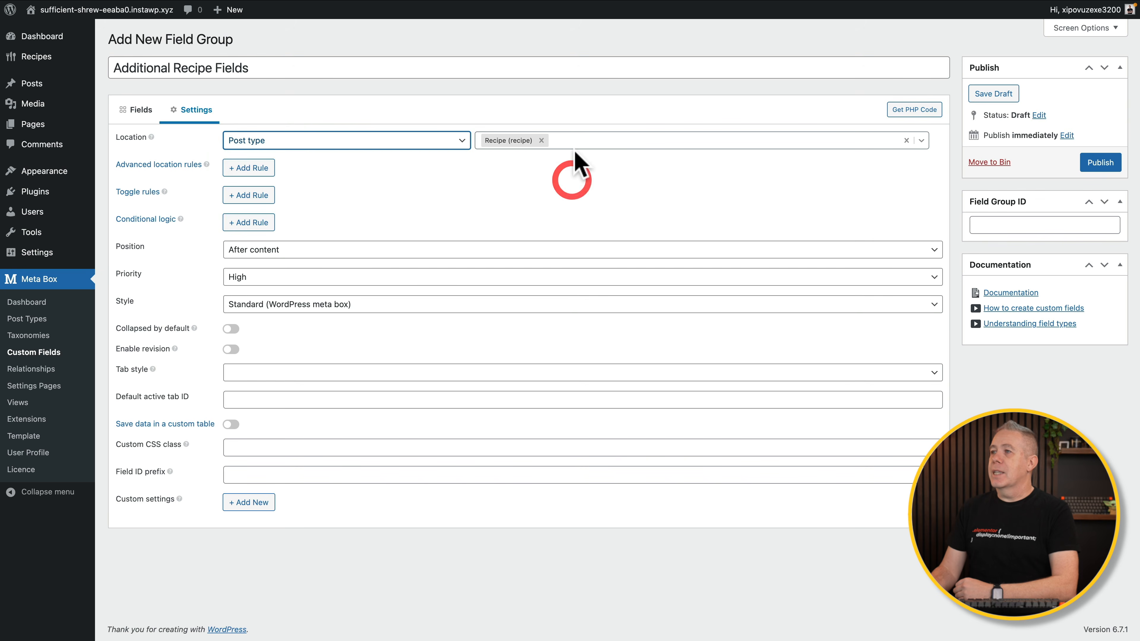
click(574, 139)
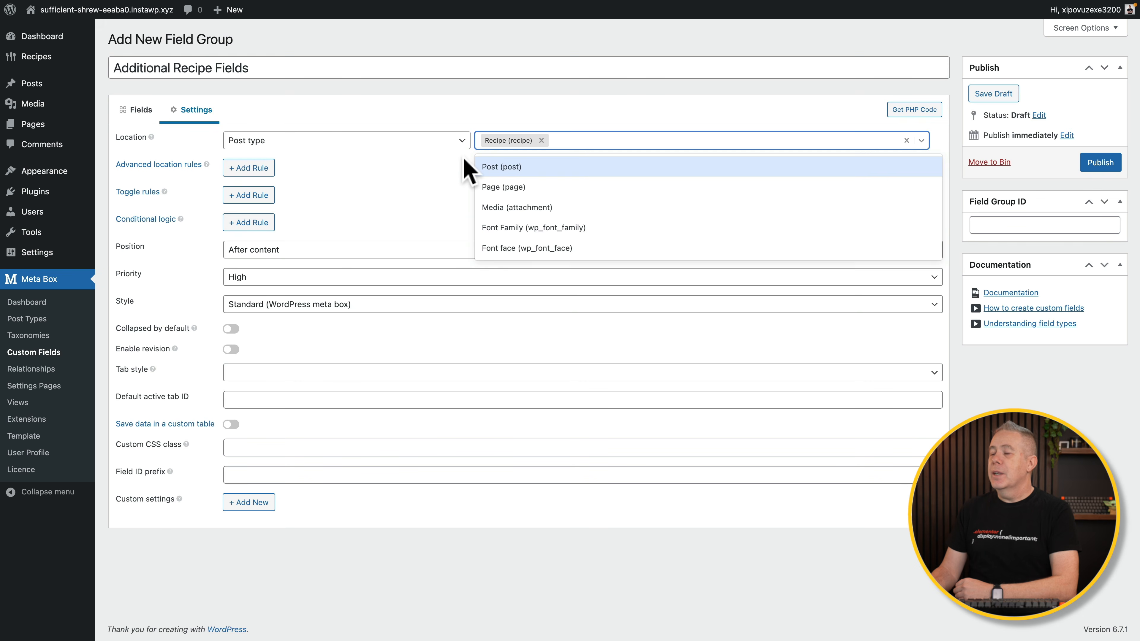
click(424, 165)
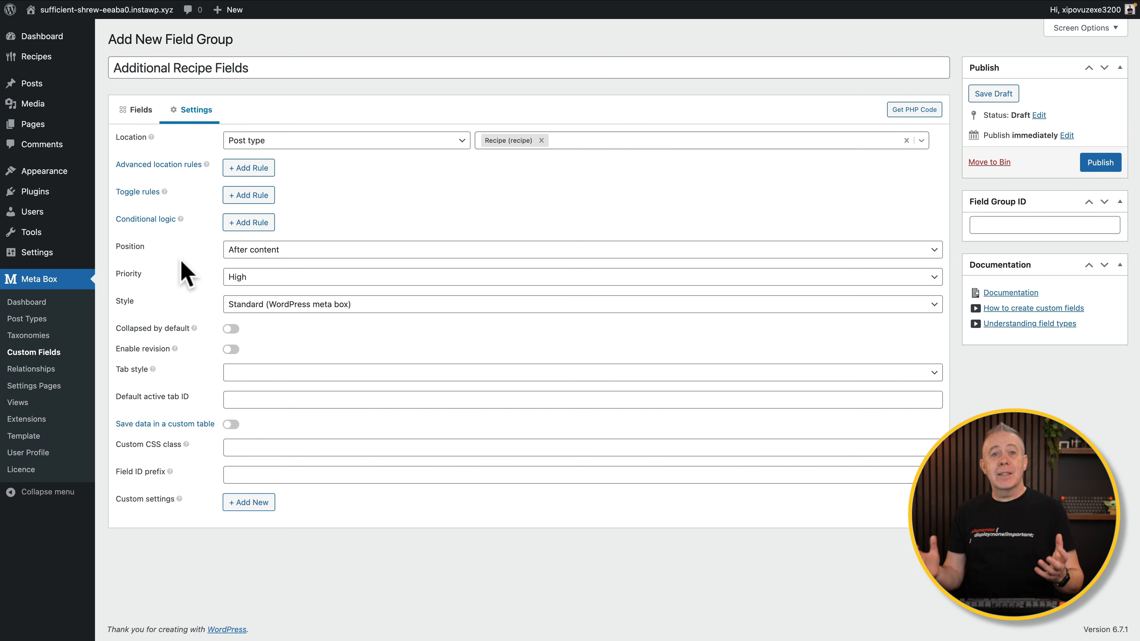
Set Position to Side, keep Priority High and Style Standard, and choose Box for Tab style.
click(272, 251)
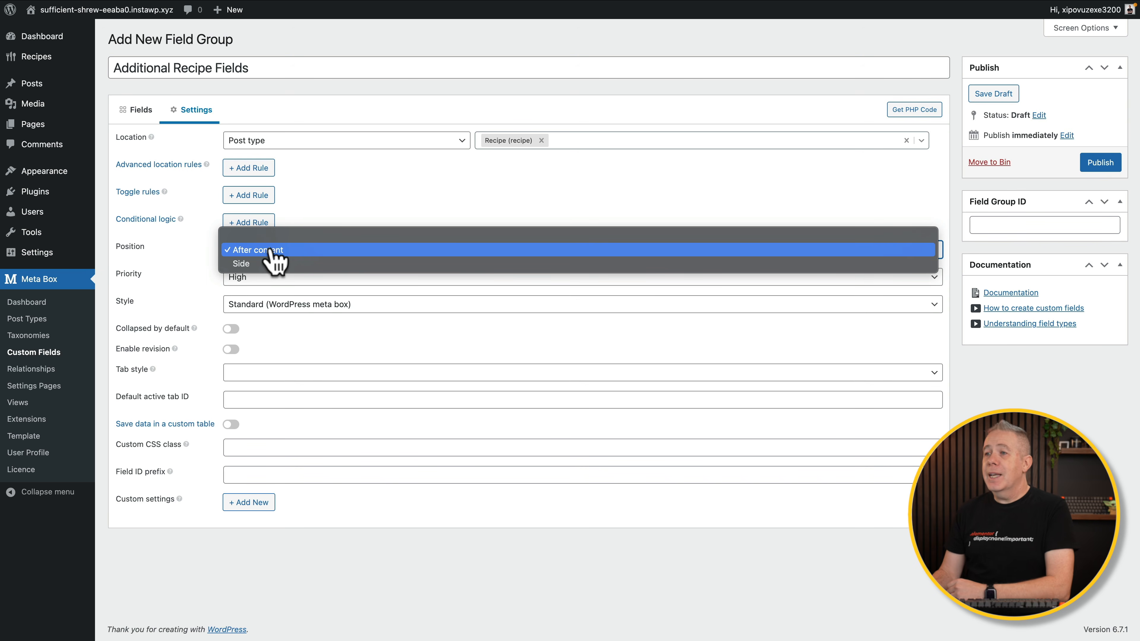
click(268, 265)
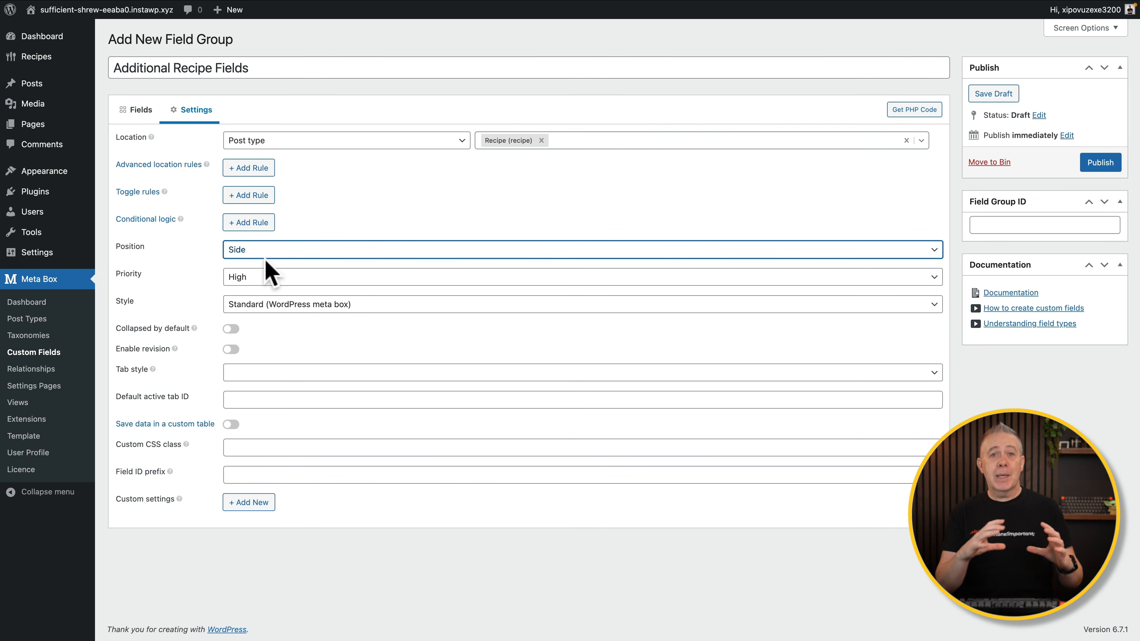
click(262, 276)
click(179, 275)
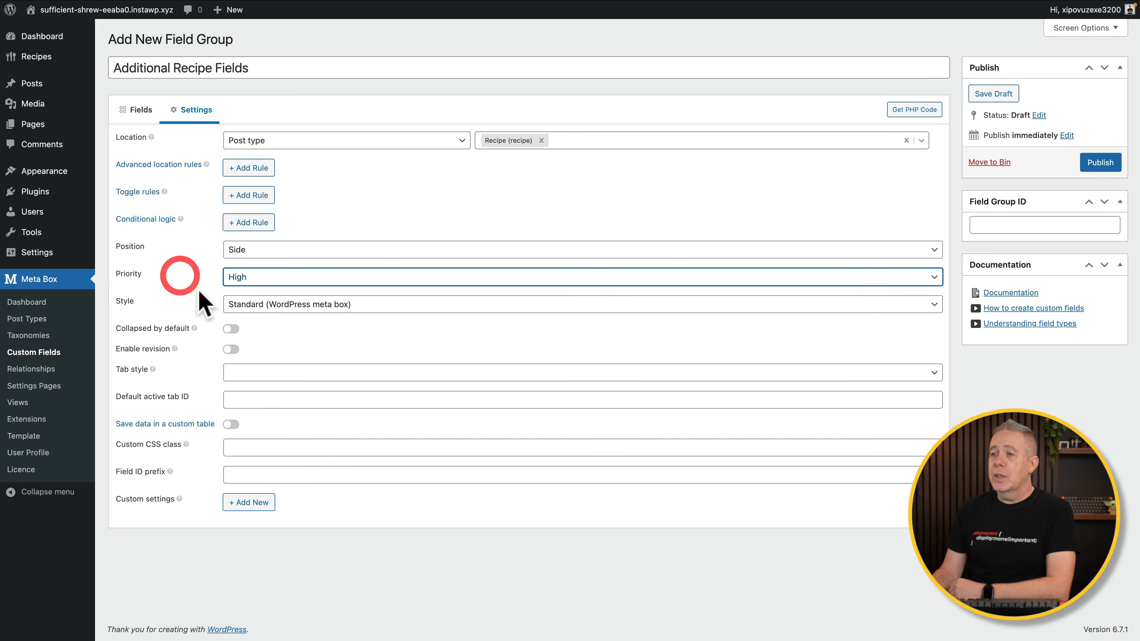
click(269, 306)
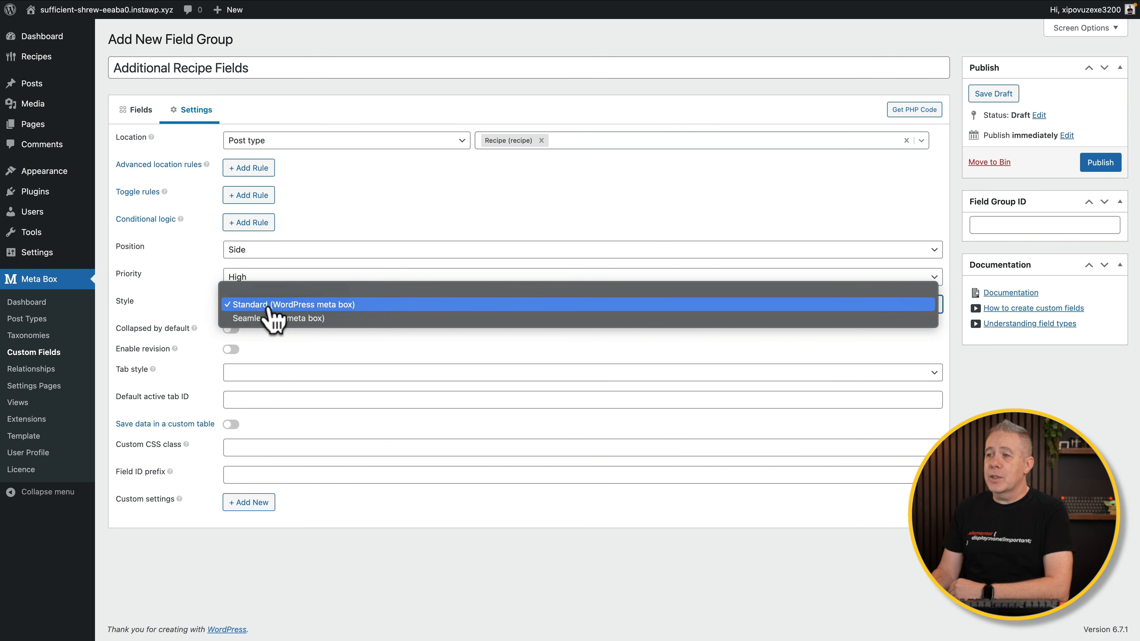
click(186, 306)
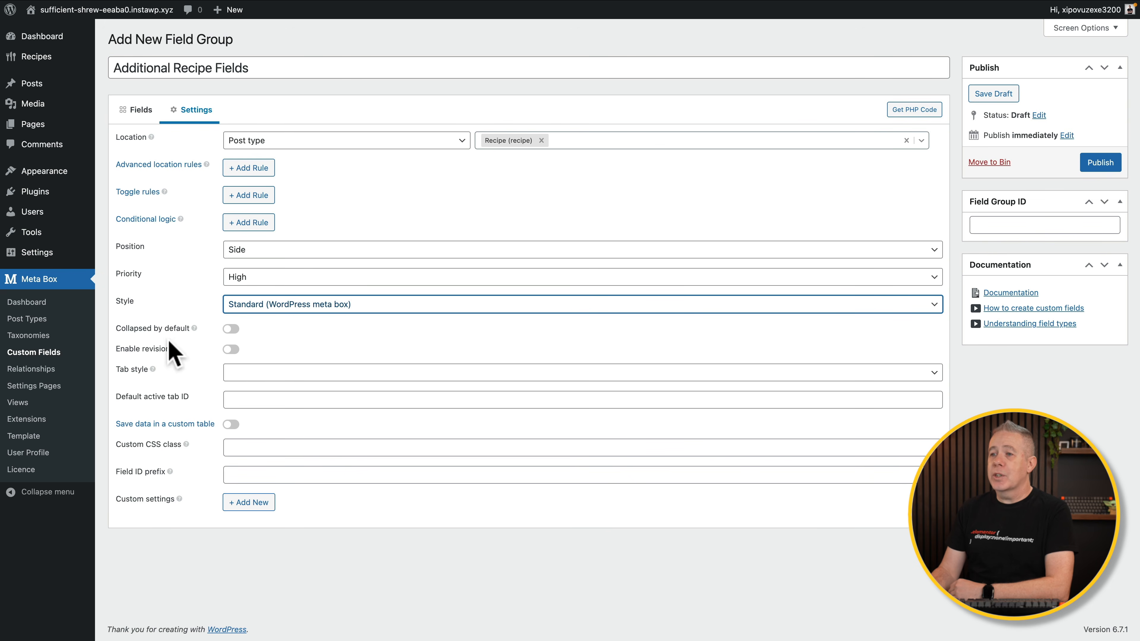
click(244, 373)
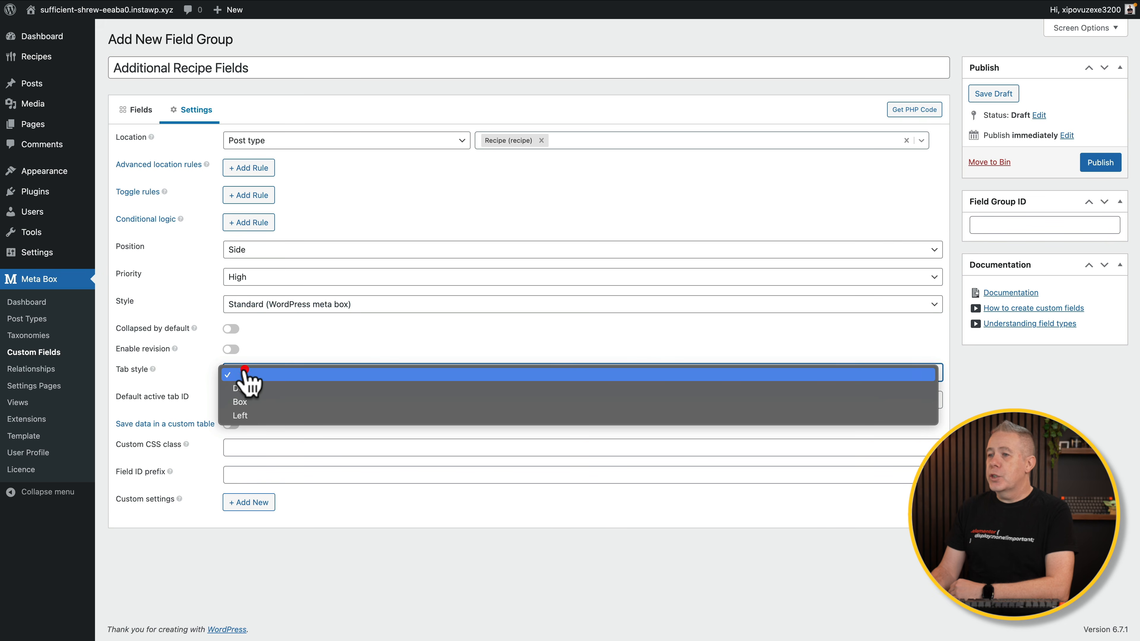
click(258, 402)
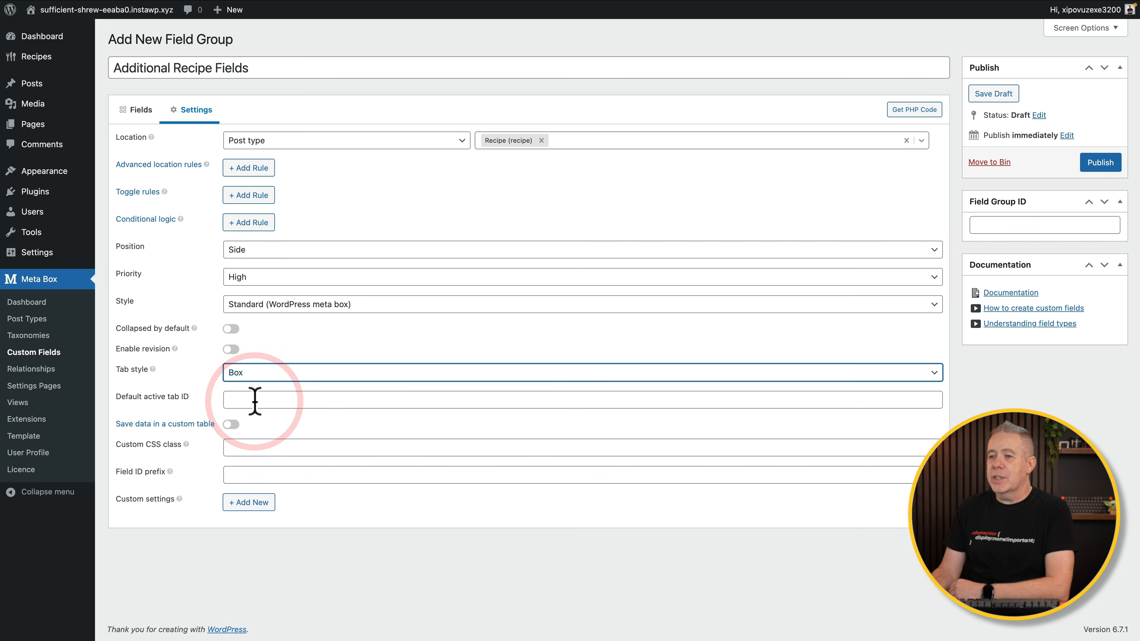
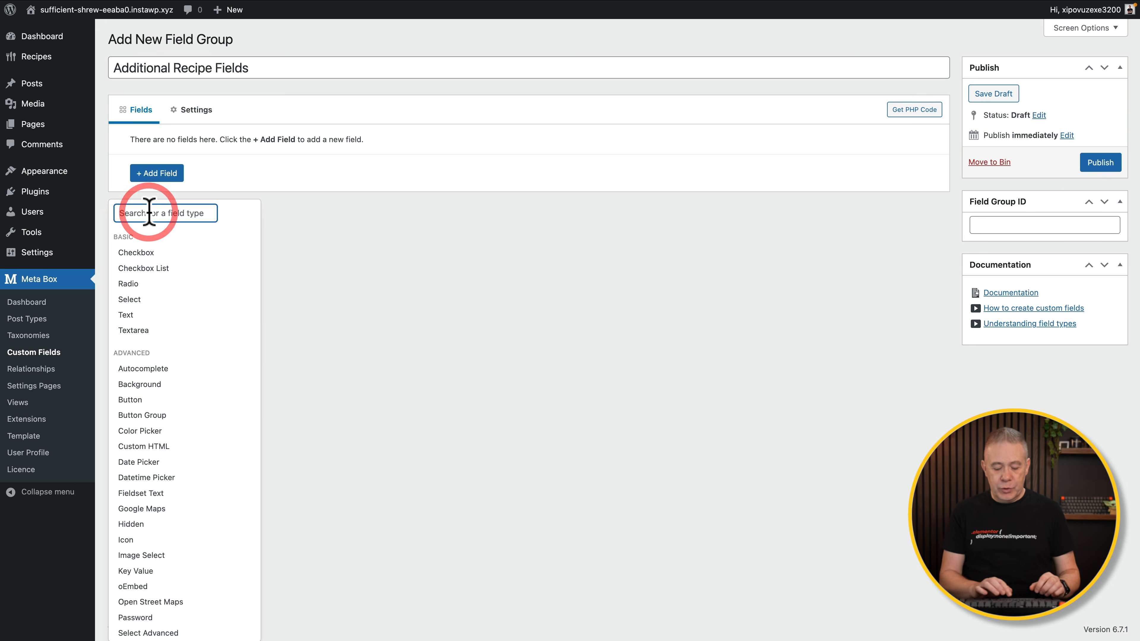
Search the field type list for 'num'.
text(num)
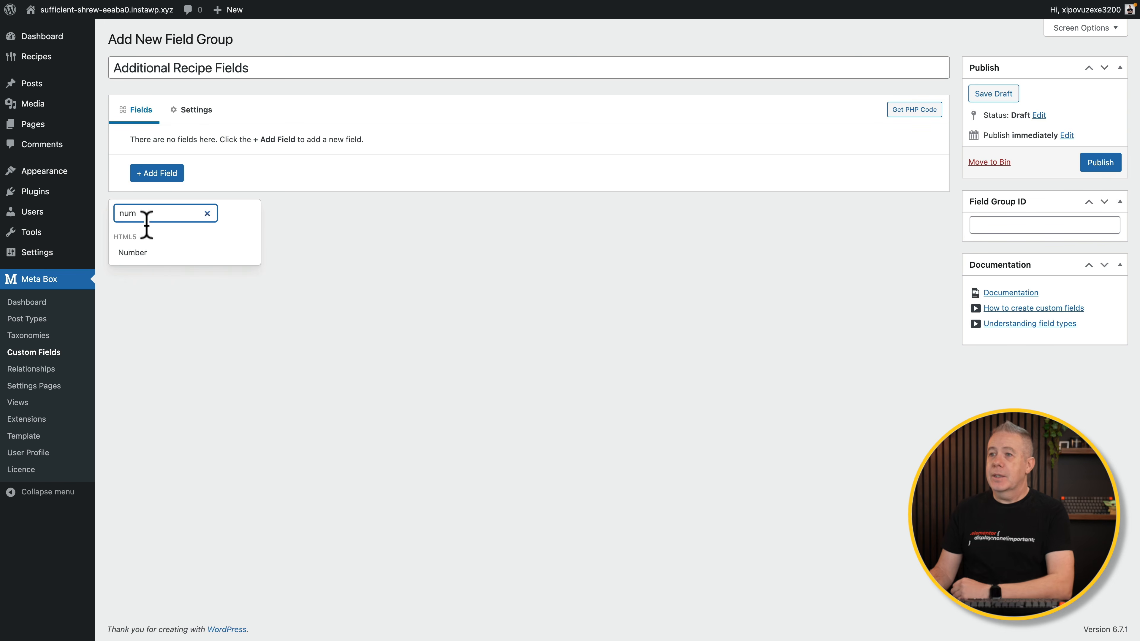
Add a Number field, relabel it 'Servings', and keep its type as Number.
click(132, 252)
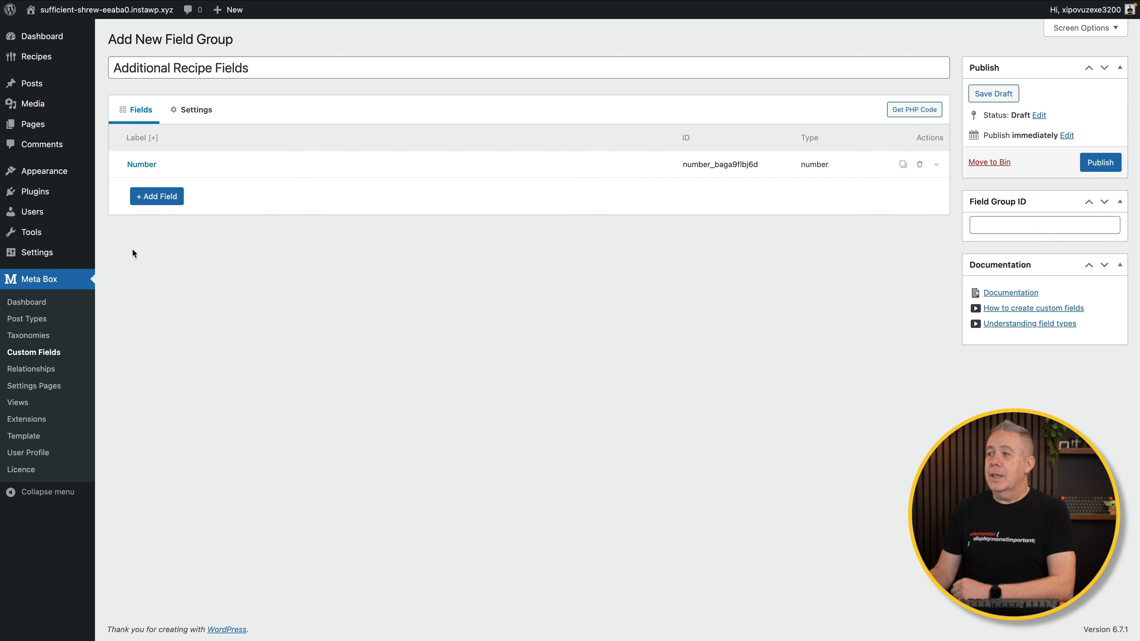
click(163, 170)
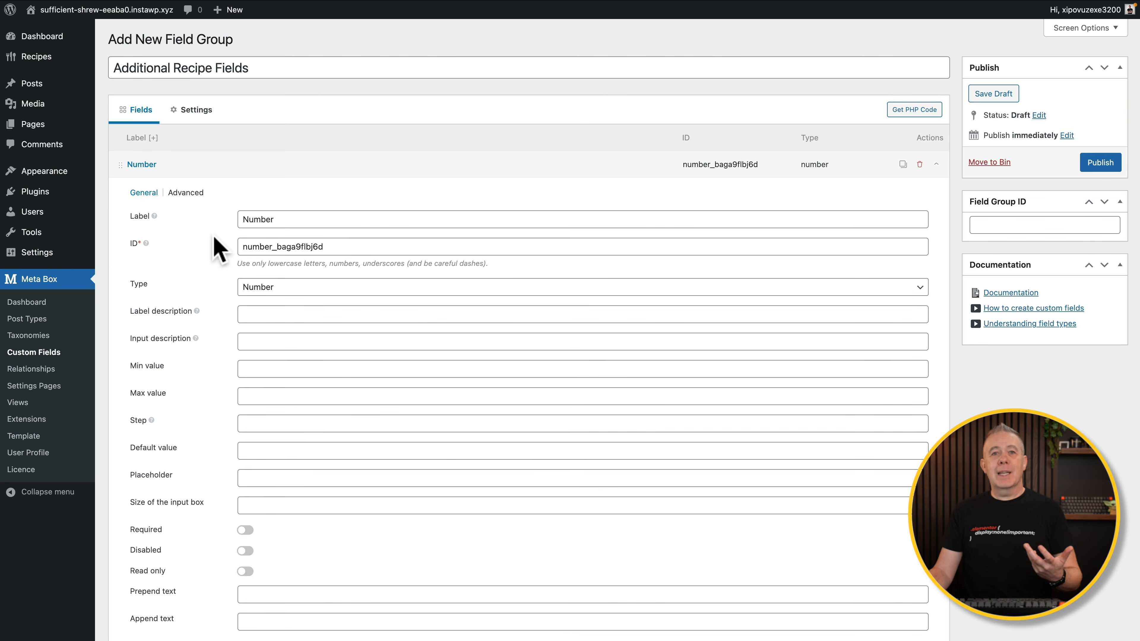
drag(303, 220, 241, 218)
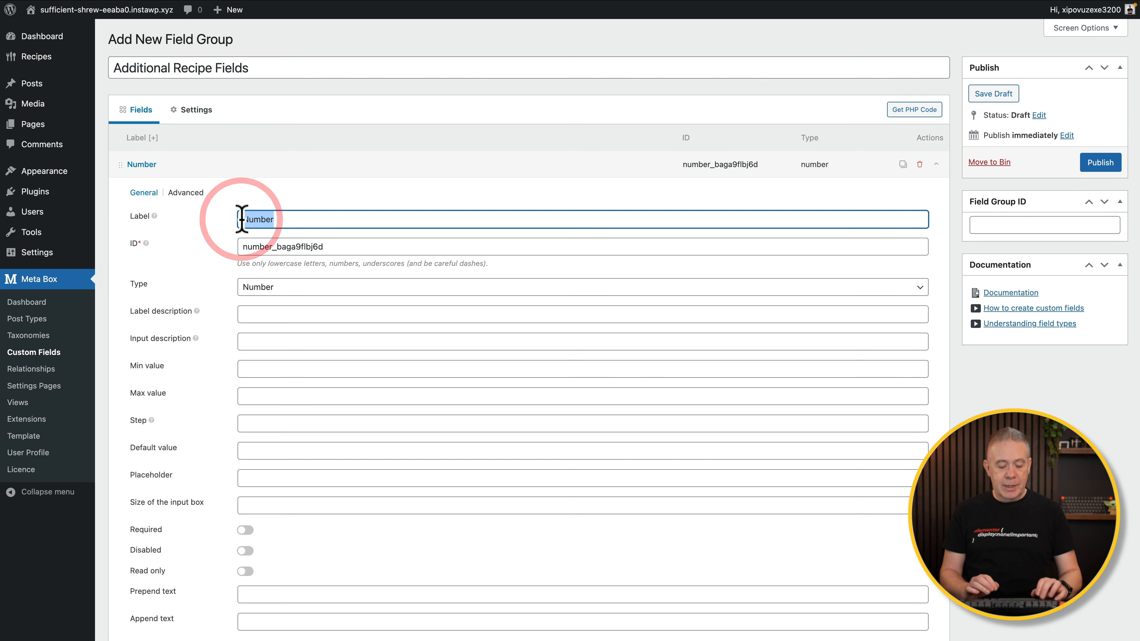
text(Servings)
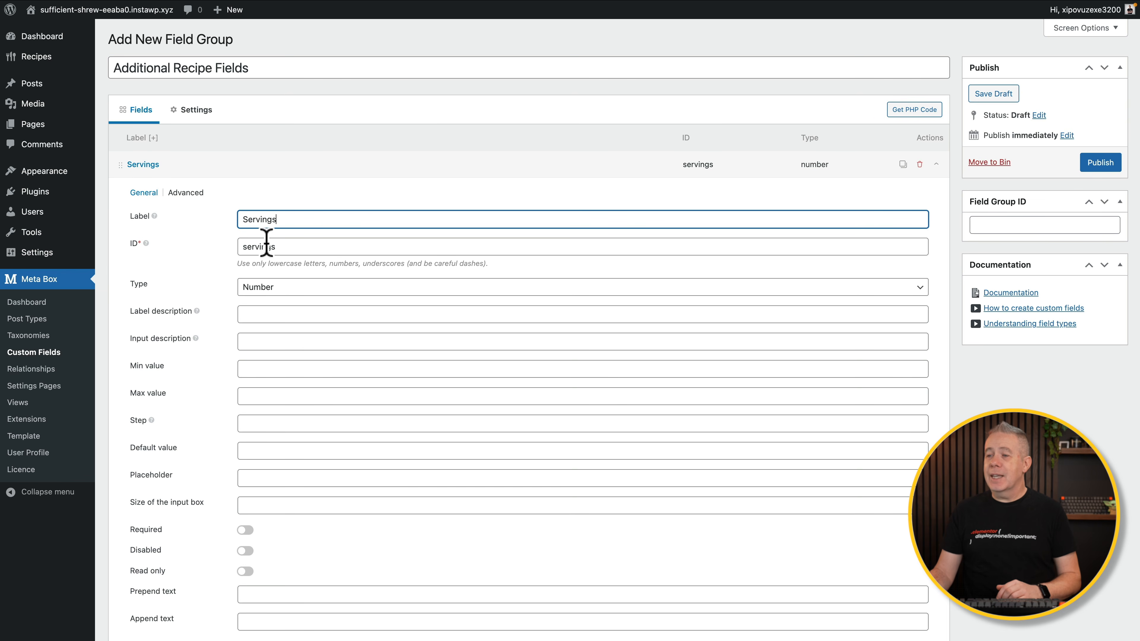
scroll(233, 287, down, 2)
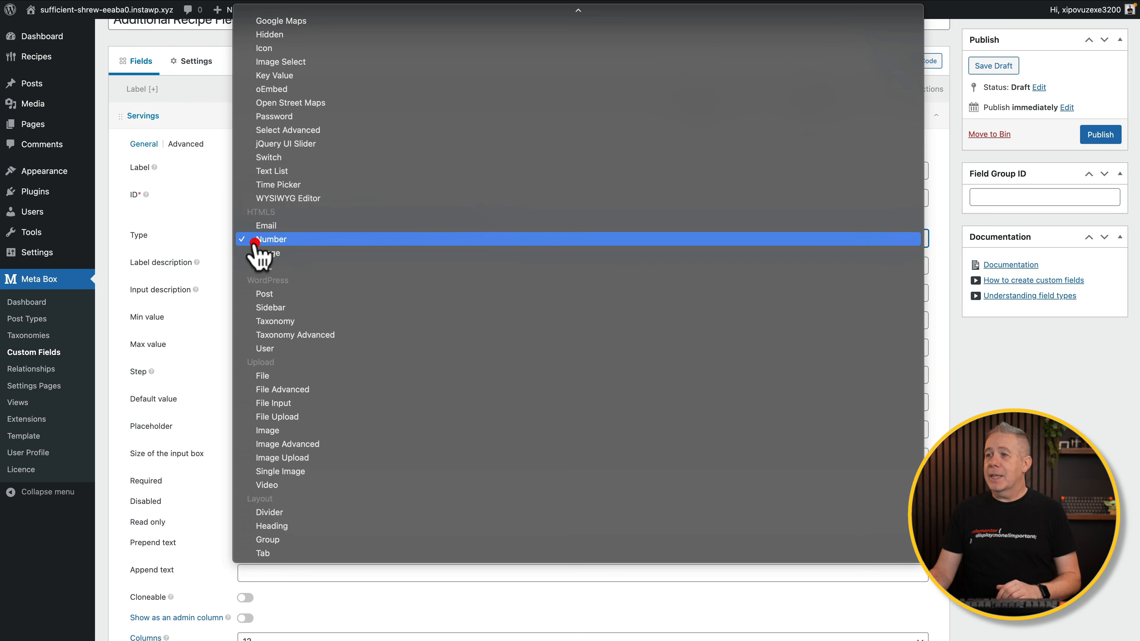
click(255, 245)
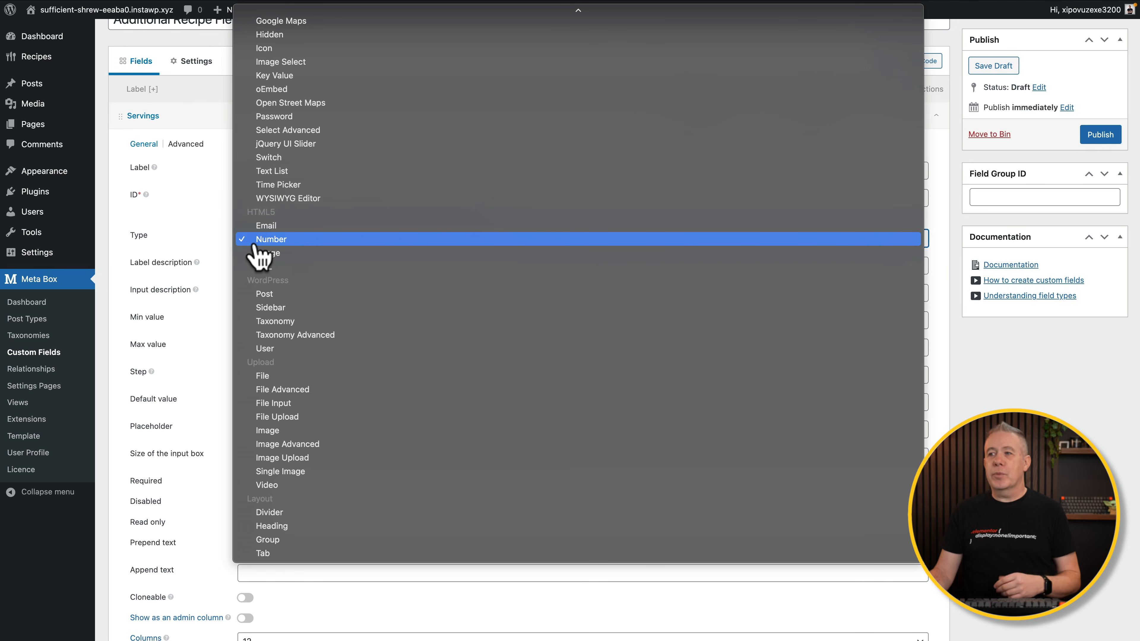
click(214, 241)
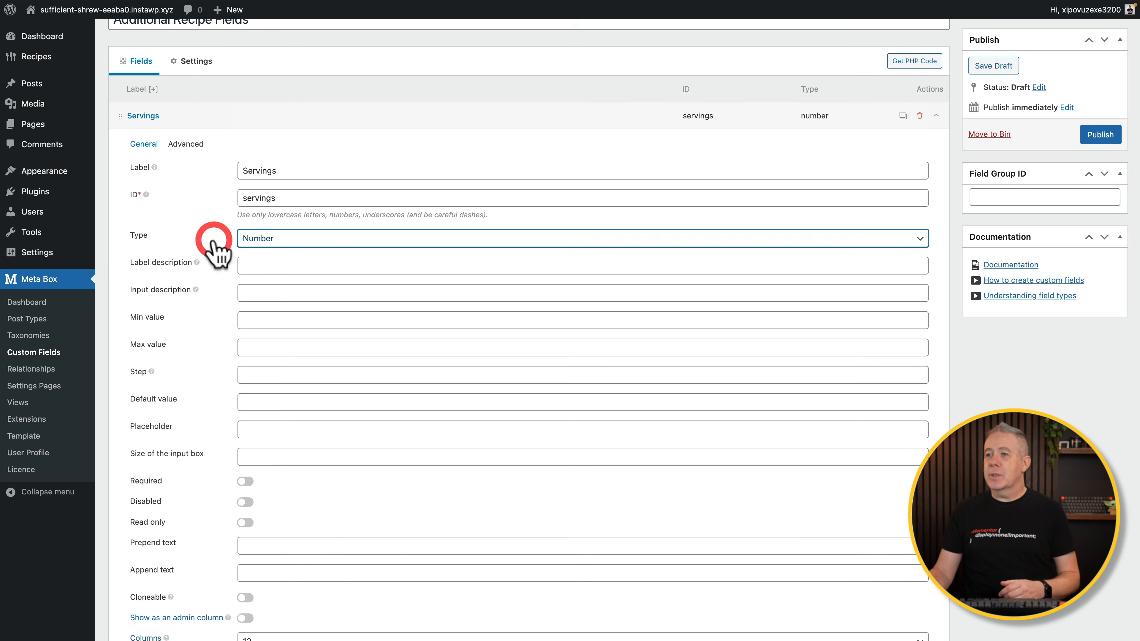
click(253, 267)
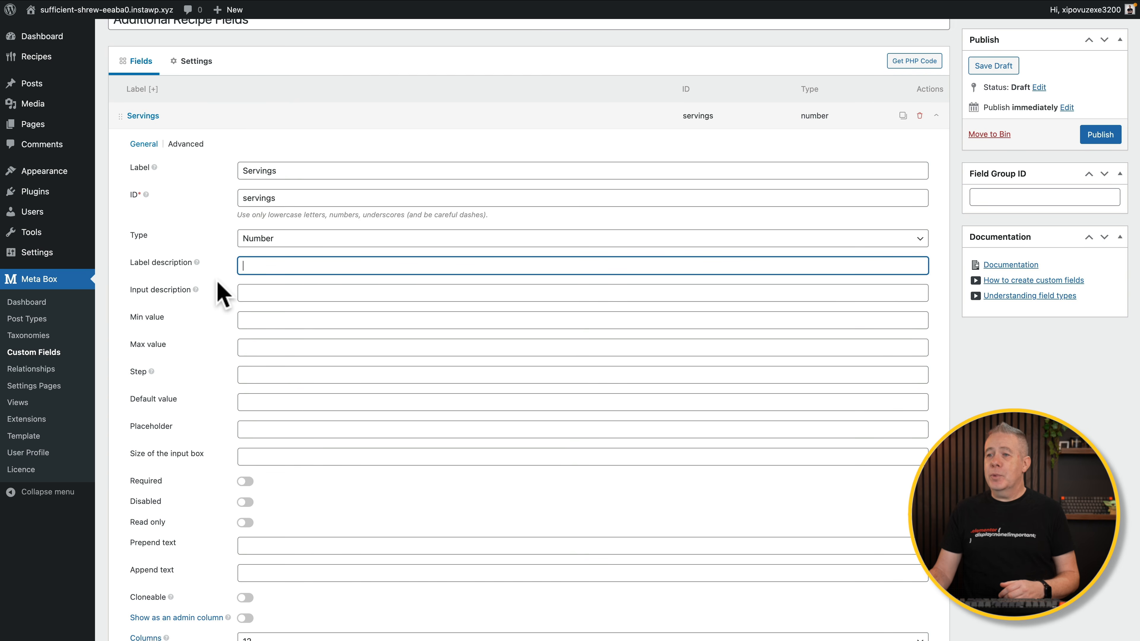
Make the Servings field required.
scroll(249, 331, down, 1)
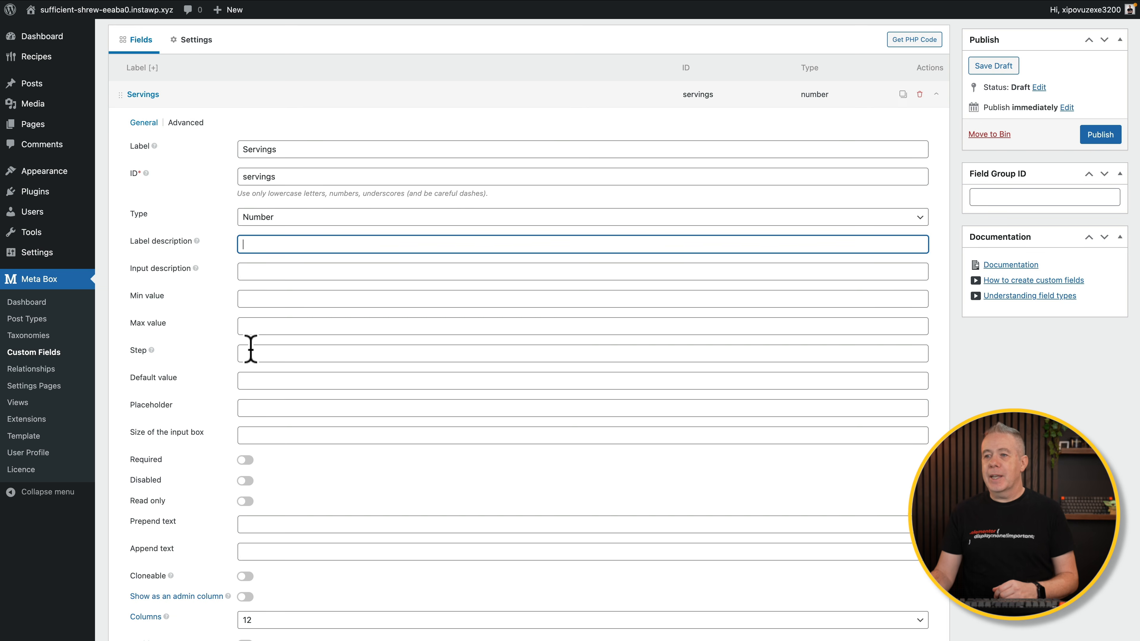
scroll(251, 349, down, 1)
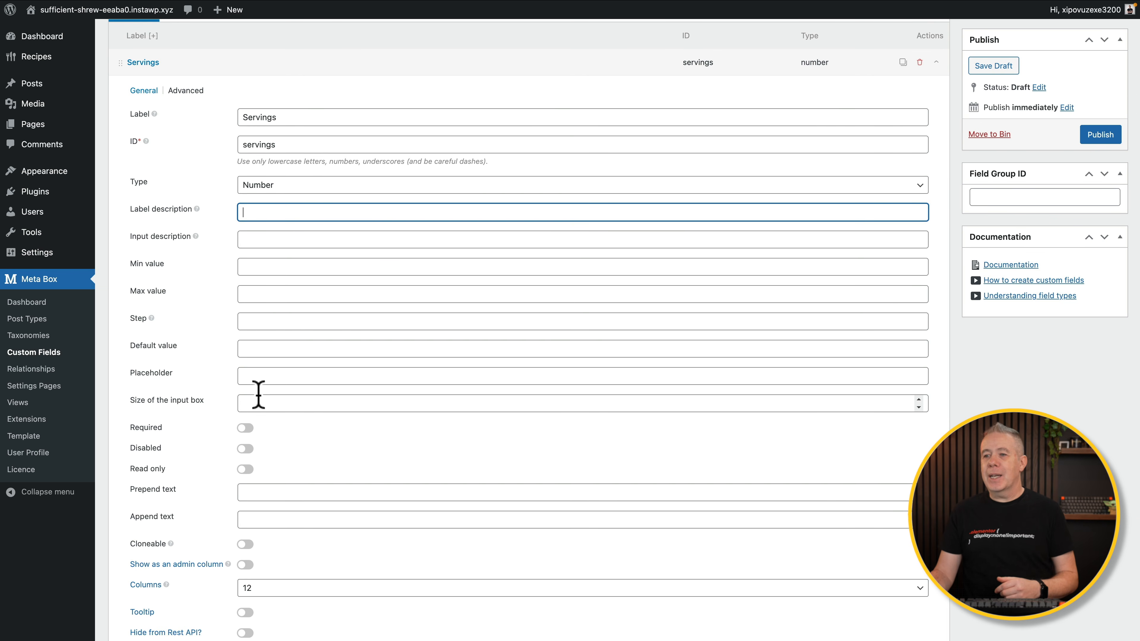
scroll(259, 395, down, 3)
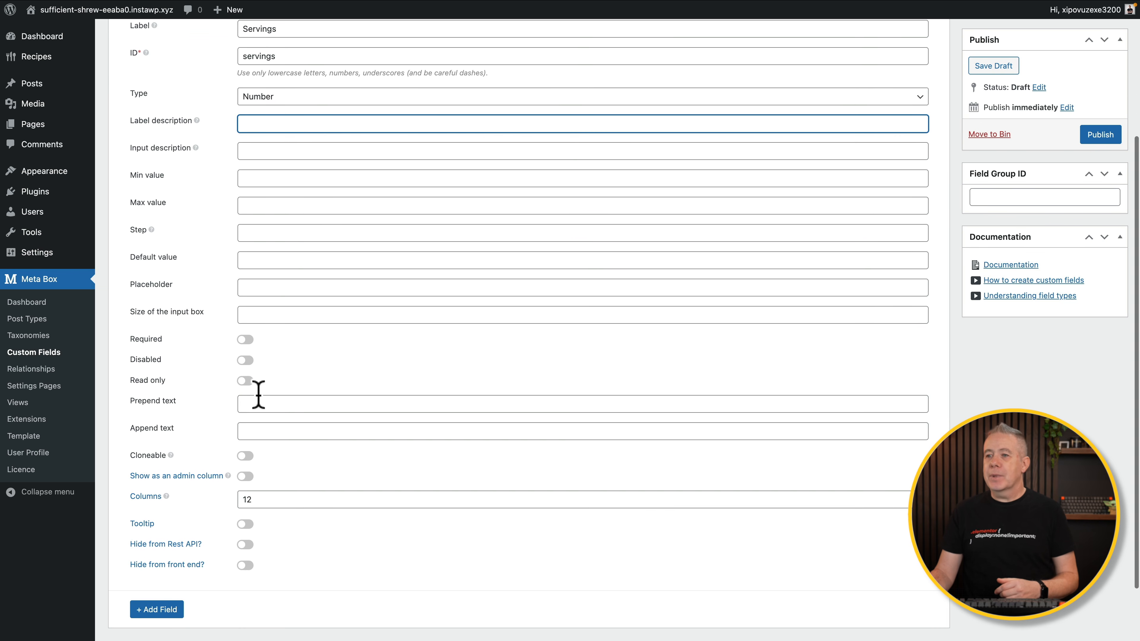
click(246, 340)
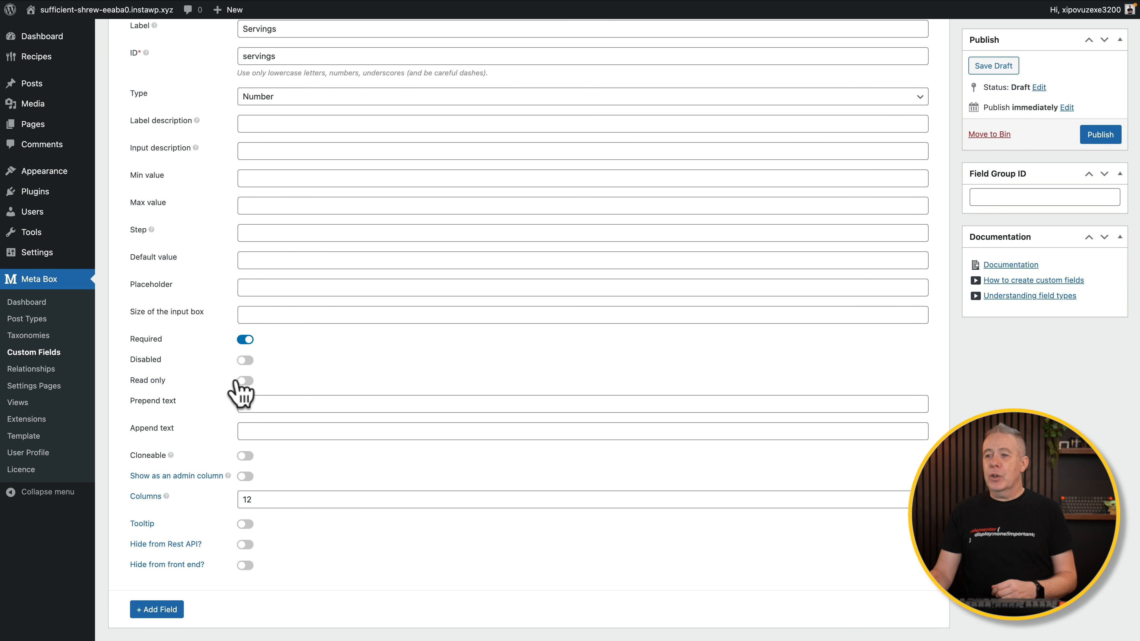
scroll(213, 391, down, 1)
scroll(214, 395, down, 2)
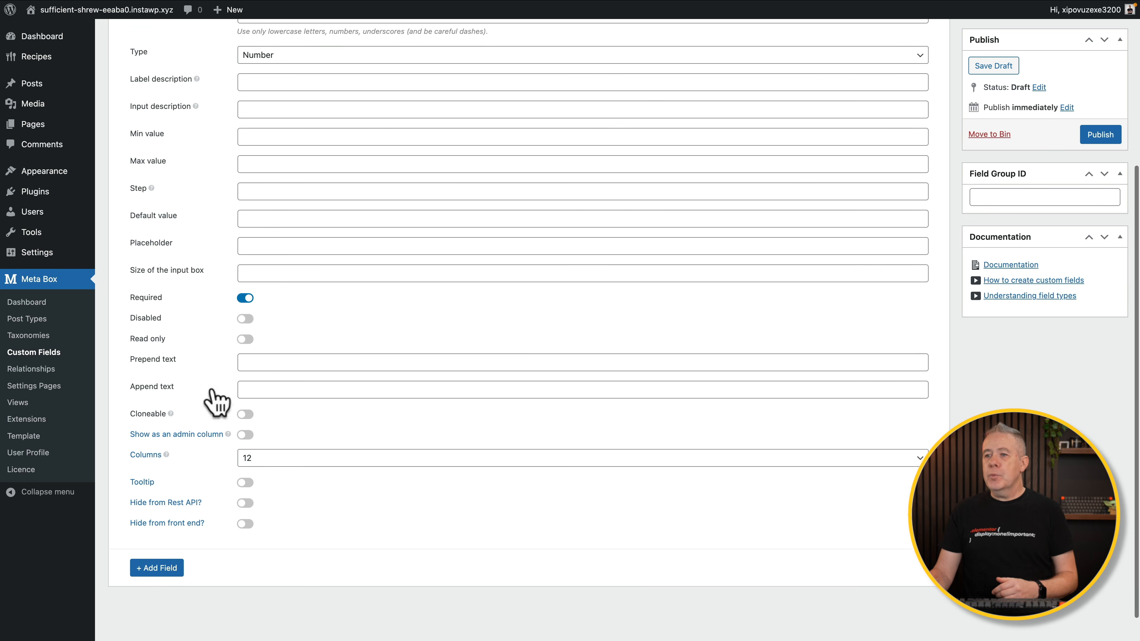
click(263, 363)
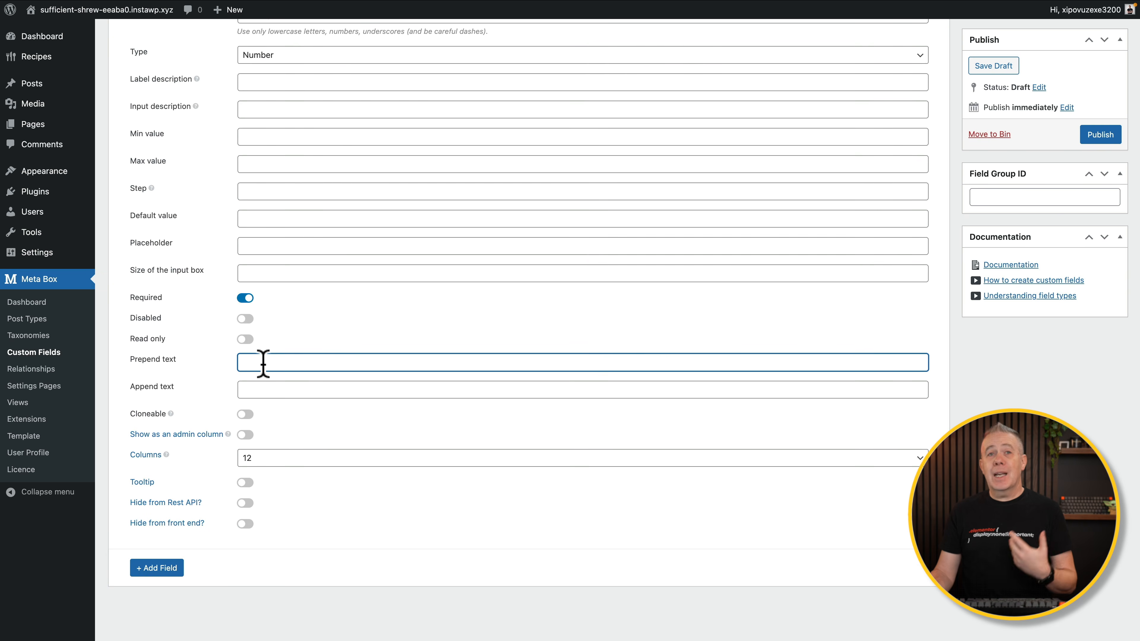
Show Servings as an admin column titled 'Servings', sortable as a number.
click(245, 434)
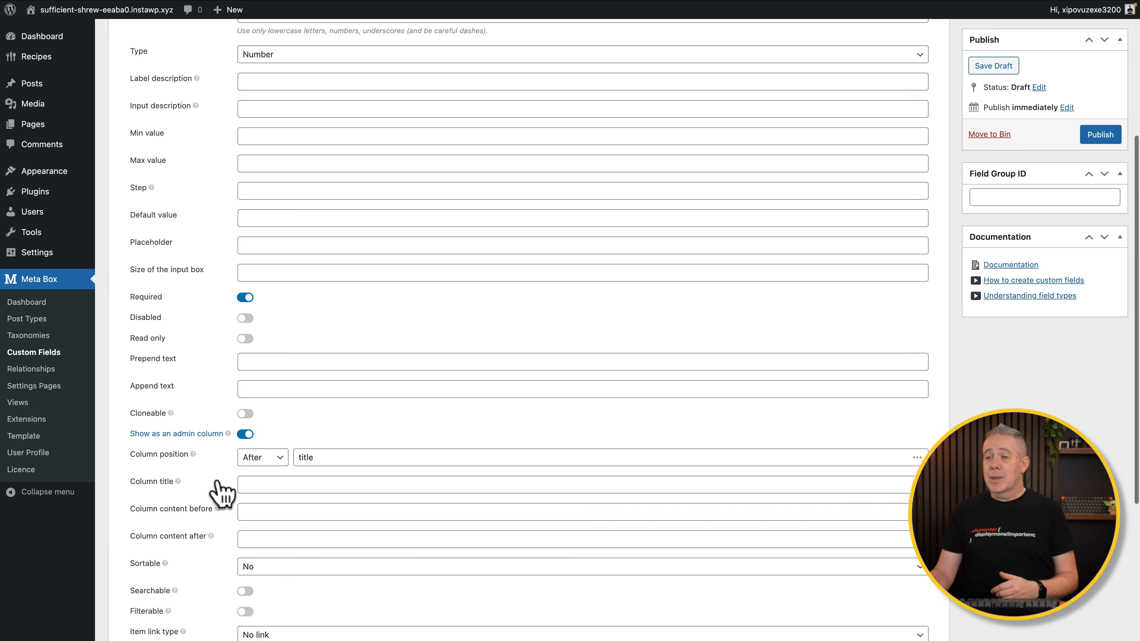
scroll(179, 485, down, 3)
click(248, 422)
text(Servings)
scroll(262, 452, down, 1)
scroll(262, 451, down, 3)
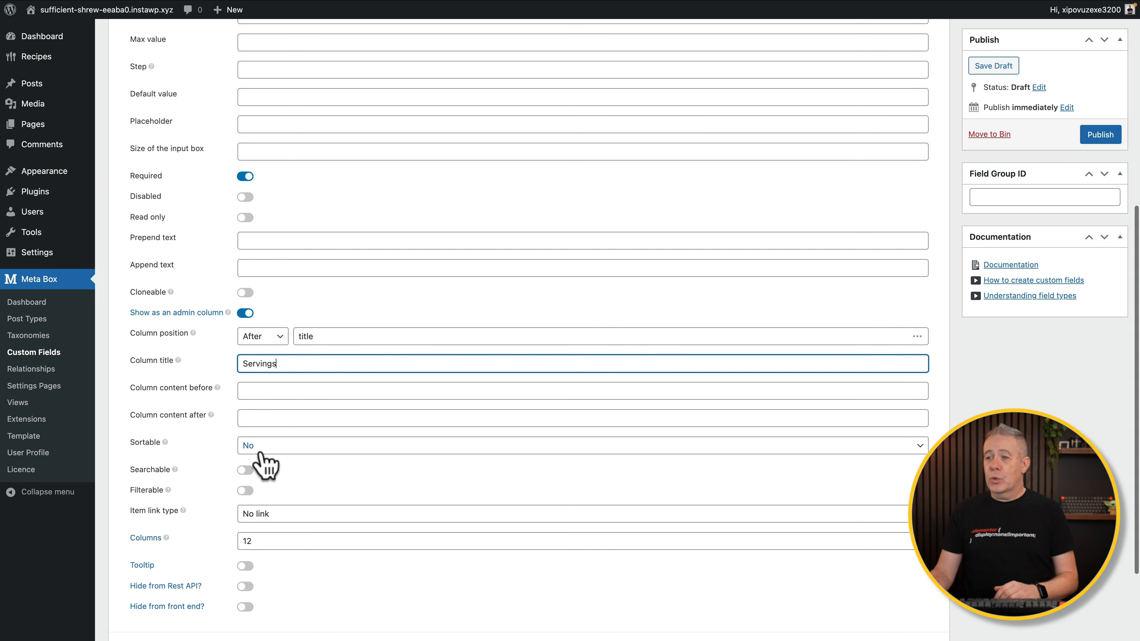
click(262, 450)
click(262, 434)
scroll(211, 481, down, 4)
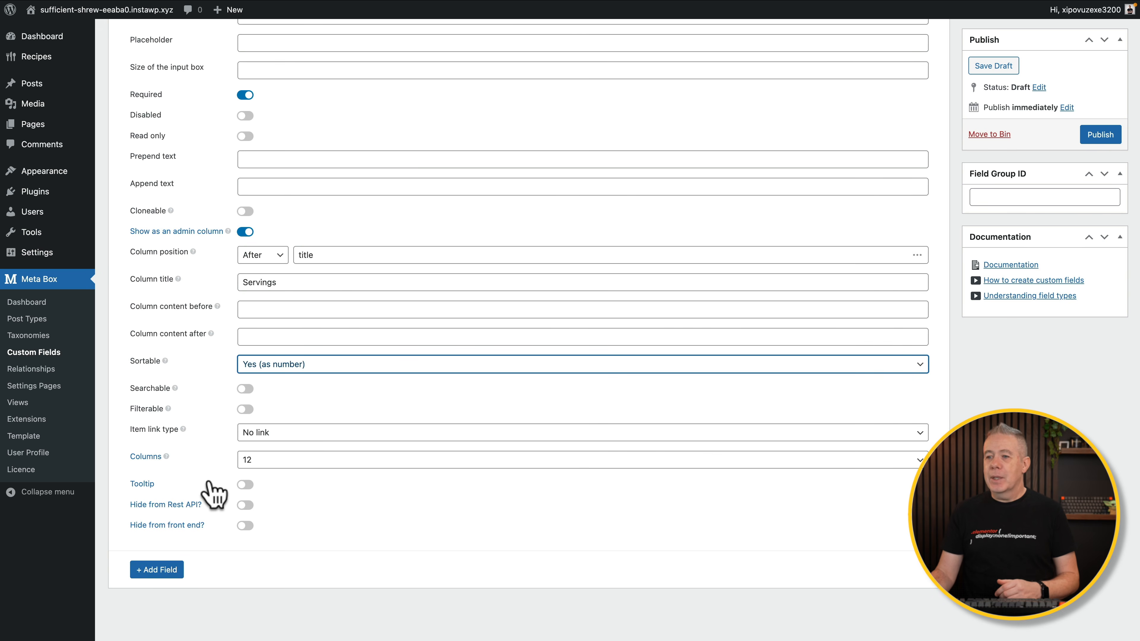
scroll(212, 489, up, 10)
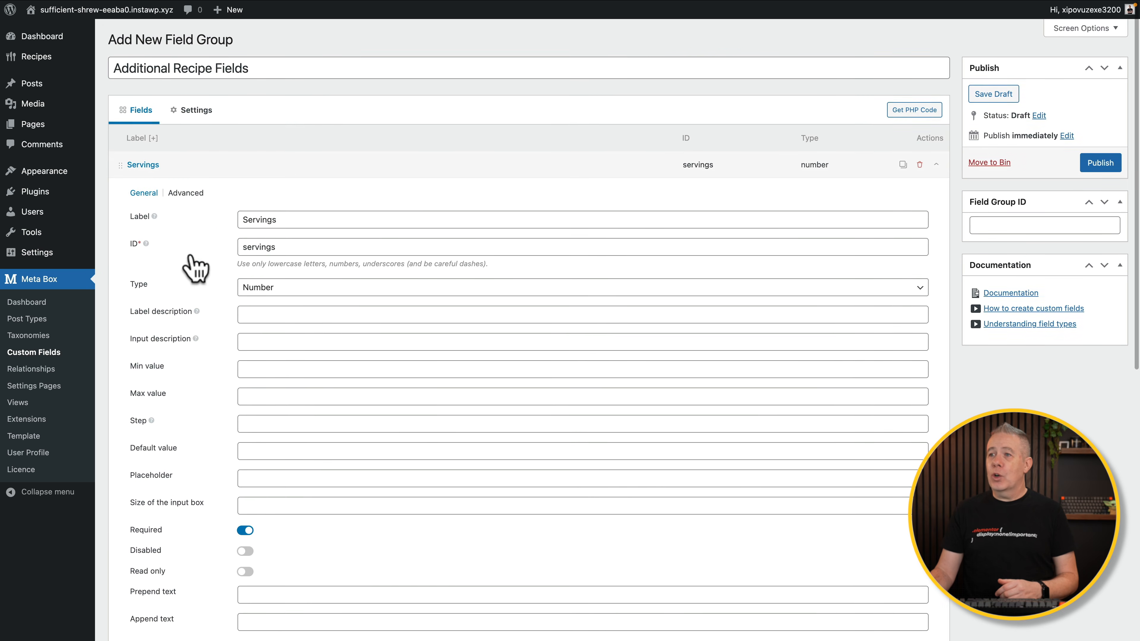
In Servings' advanced settings, try a Required validation rule, then remove it.
click(188, 193)
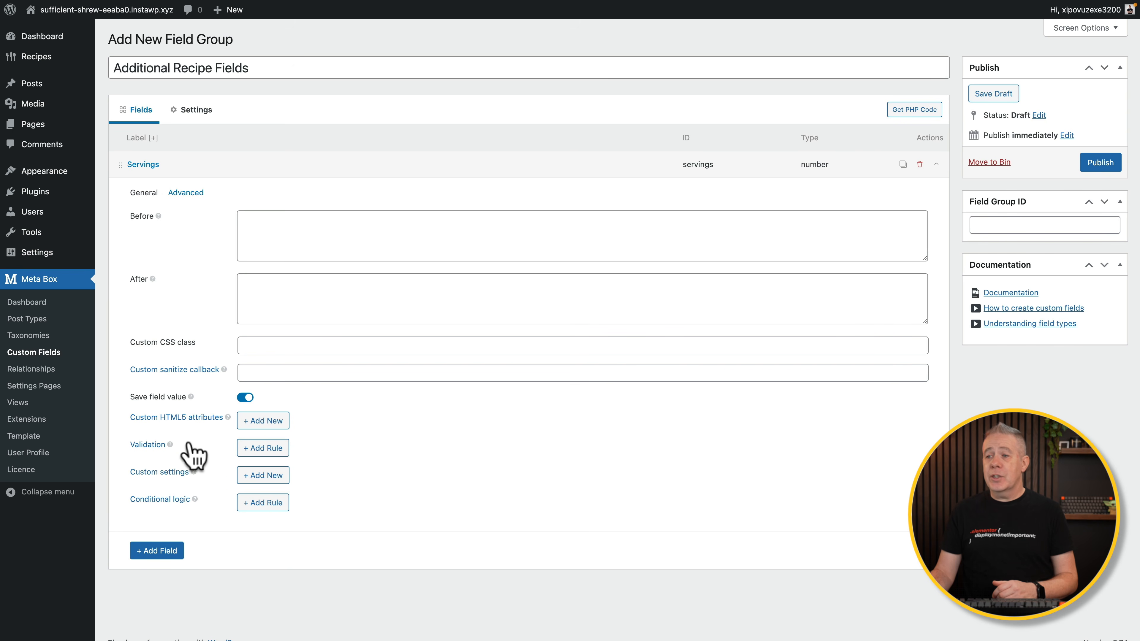
click(254, 449)
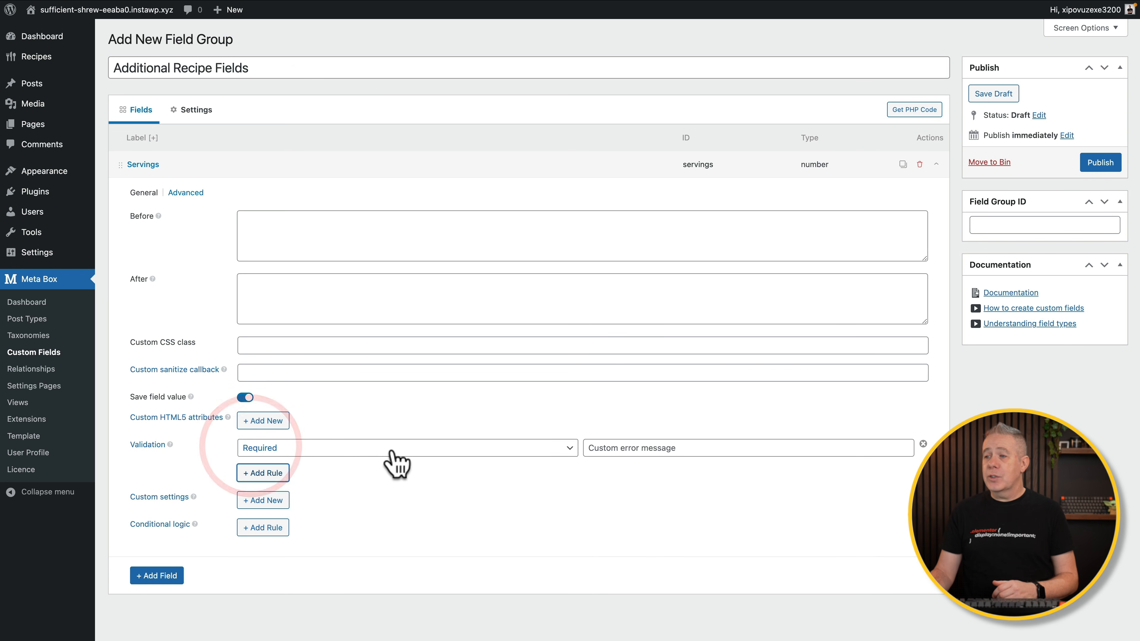
click(570, 448)
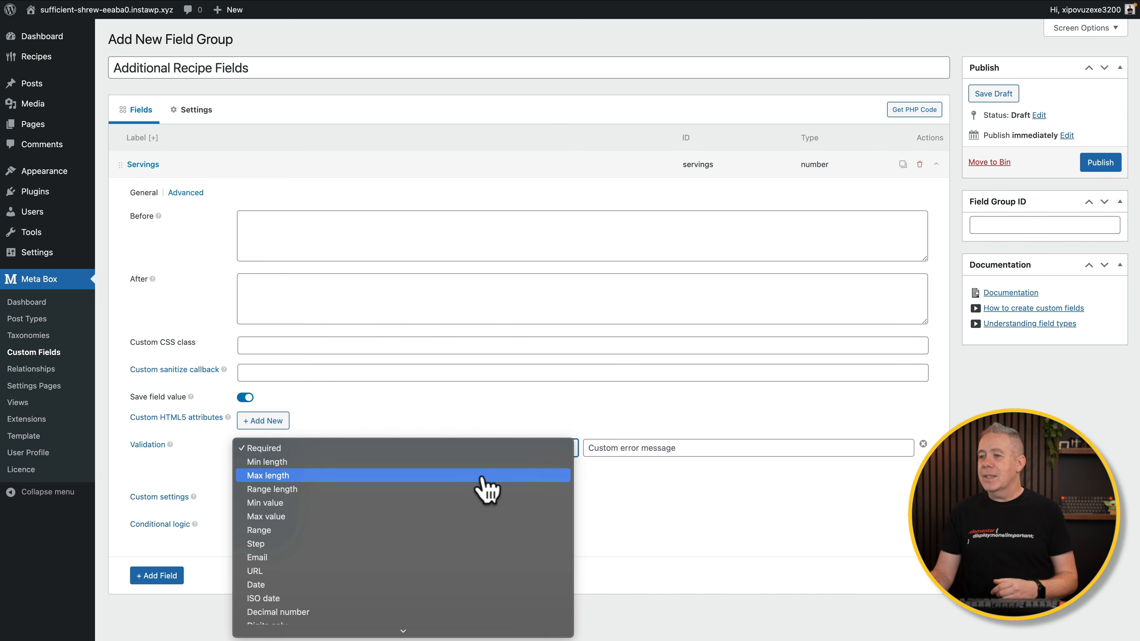
click(493, 419)
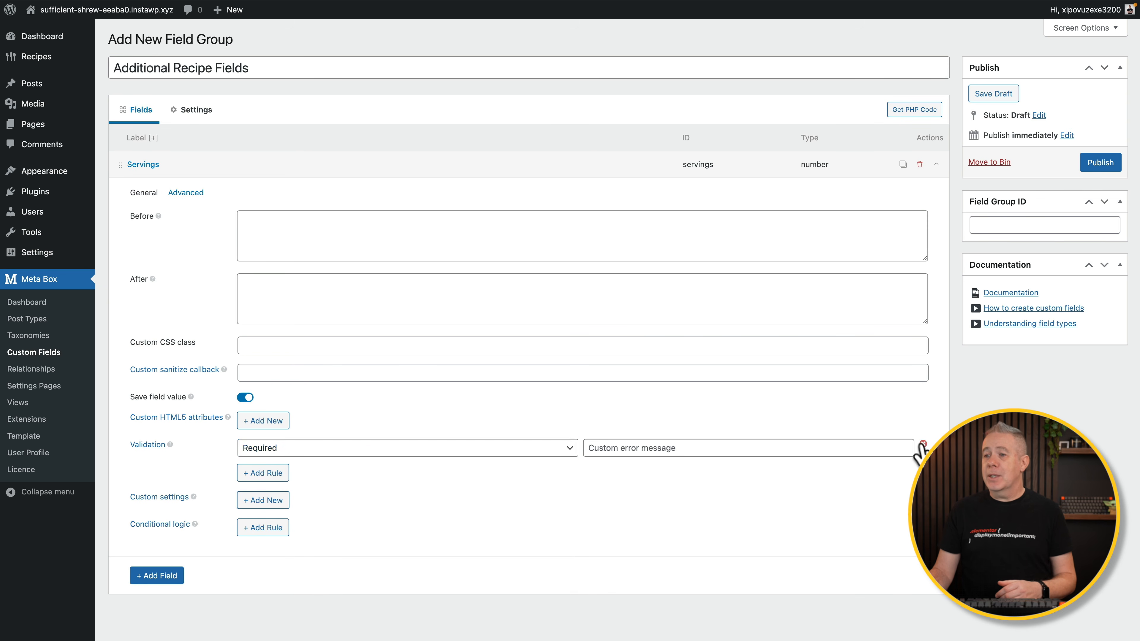
click(922, 445)
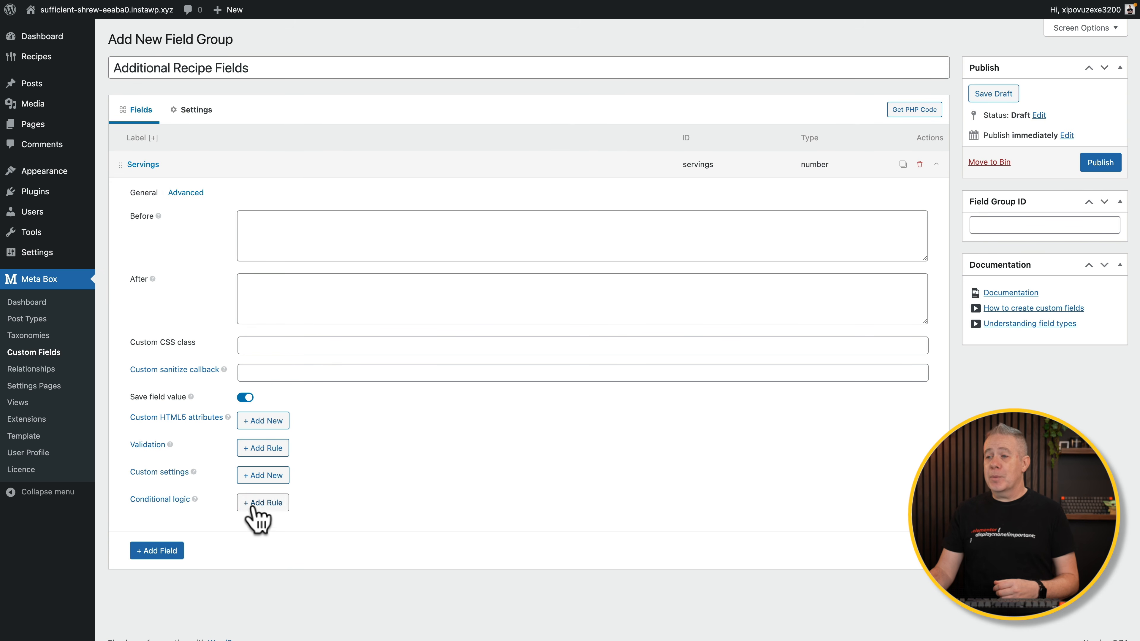
Add a conditional logic rule, then remove it, leaving no rules.
click(263, 503)
scroll(410, 490, down, 2)
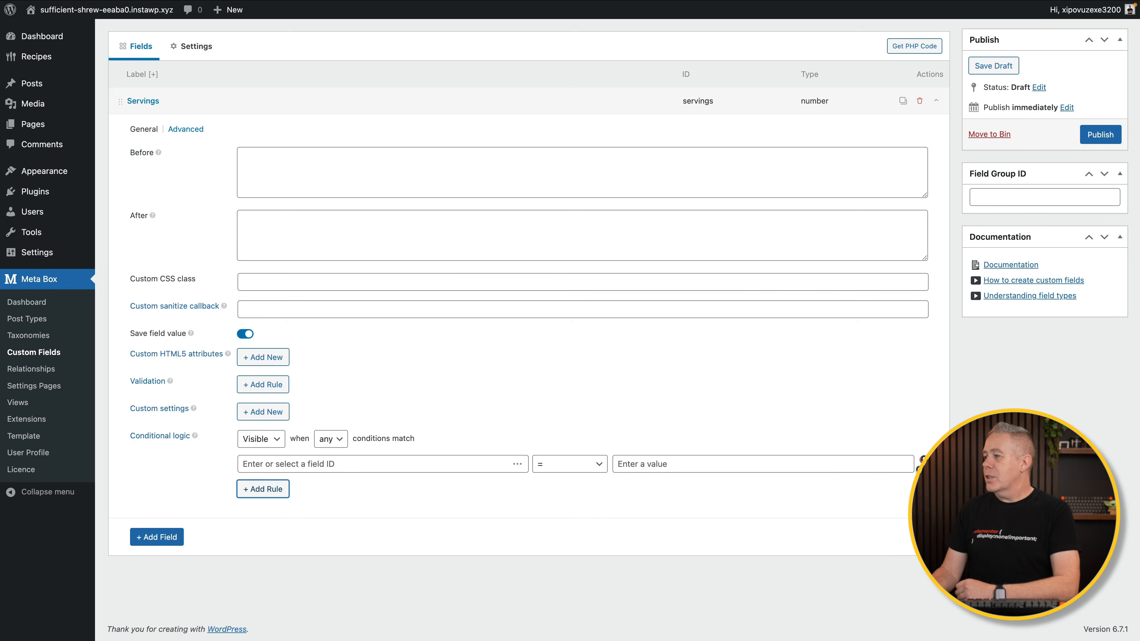
click(921, 462)
scroll(337, 431, up, 1)
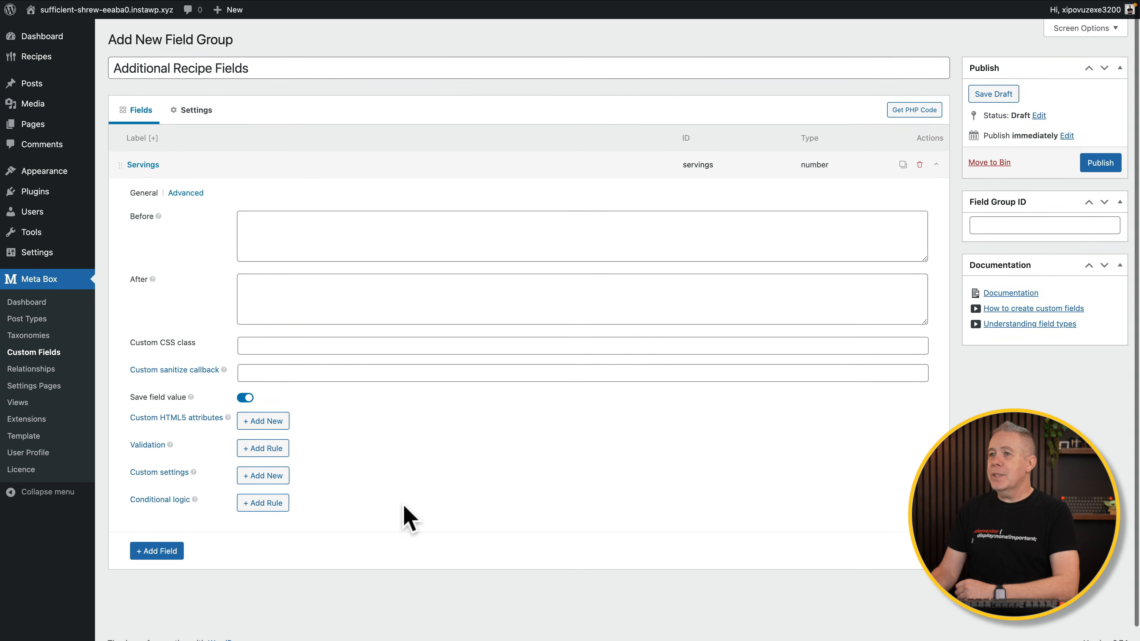
Collapse Servings and add a WYSIWYG Editor field labelled 'Ingredients'.
click(156, 164)
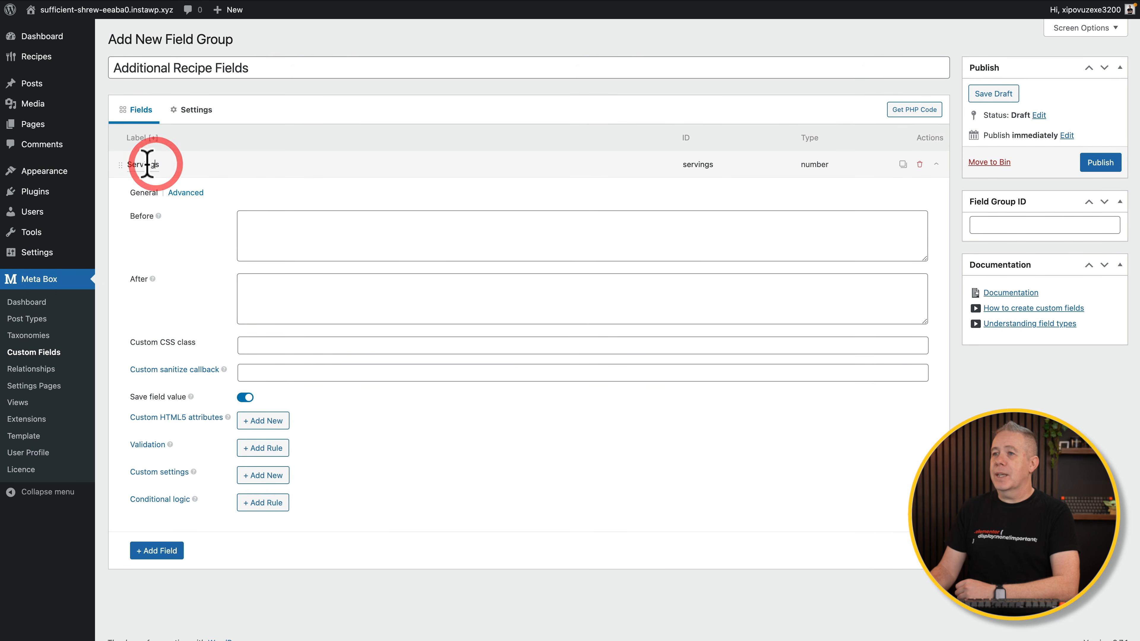
click(120, 164)
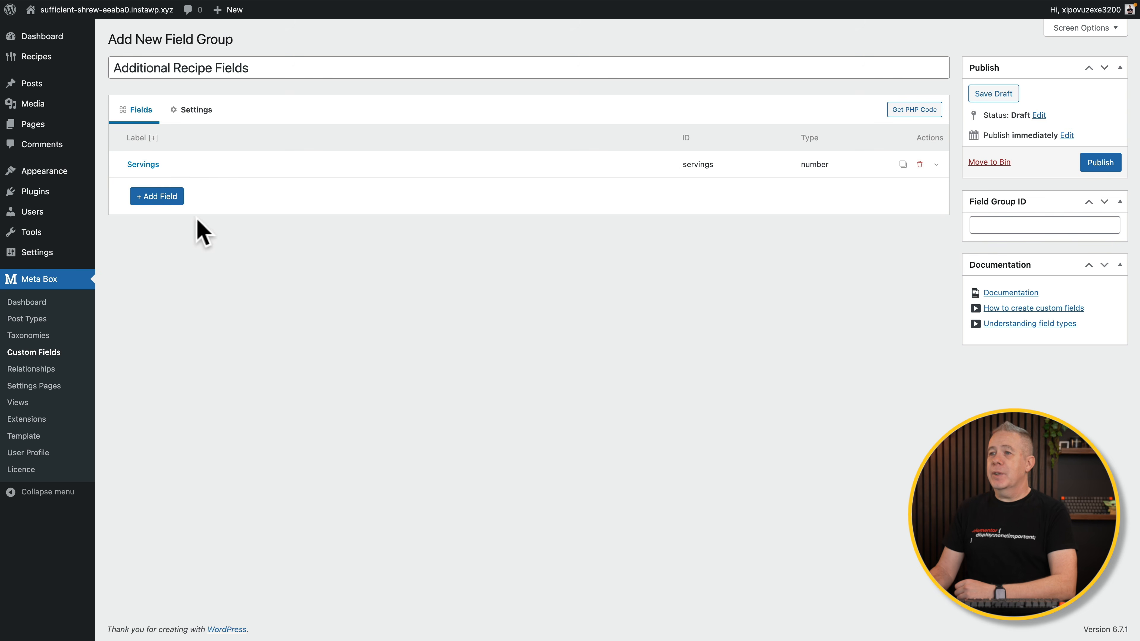
click(163, 197)
text(wys)
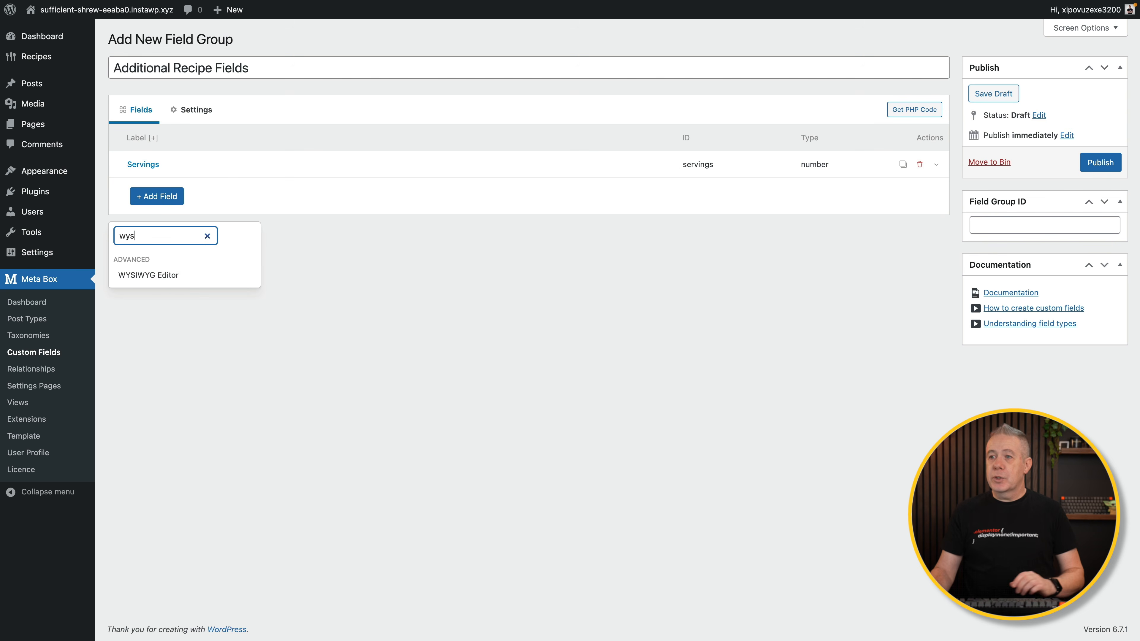
click(165, 277)
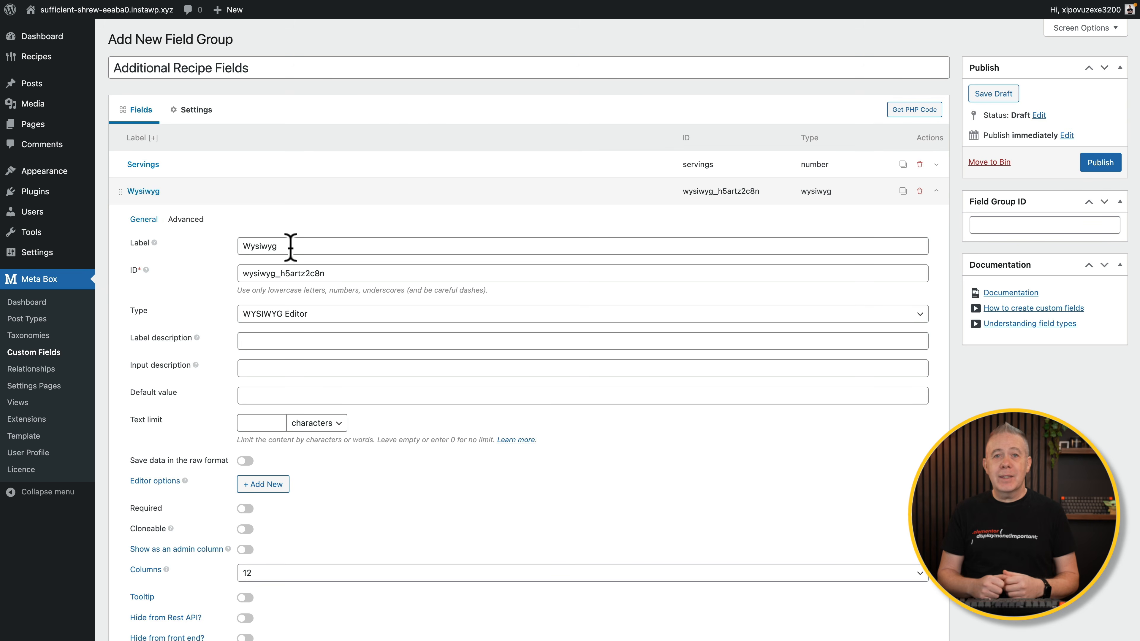
drag(291, 246, 241, 247)
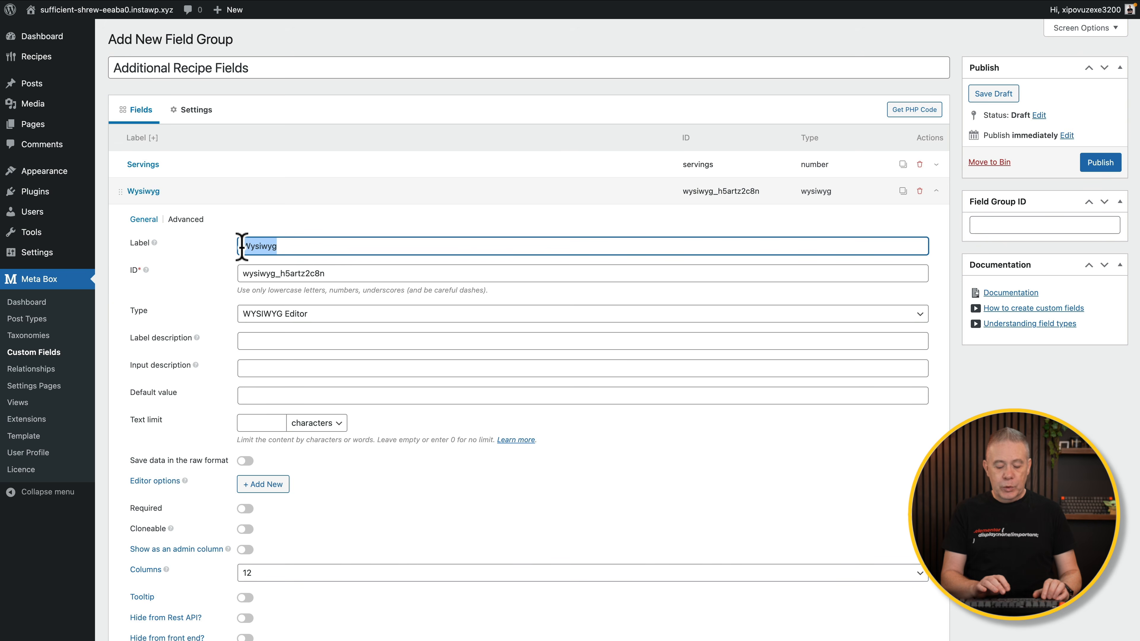
text(Ingredients)
key(Tab)
key(Tab)
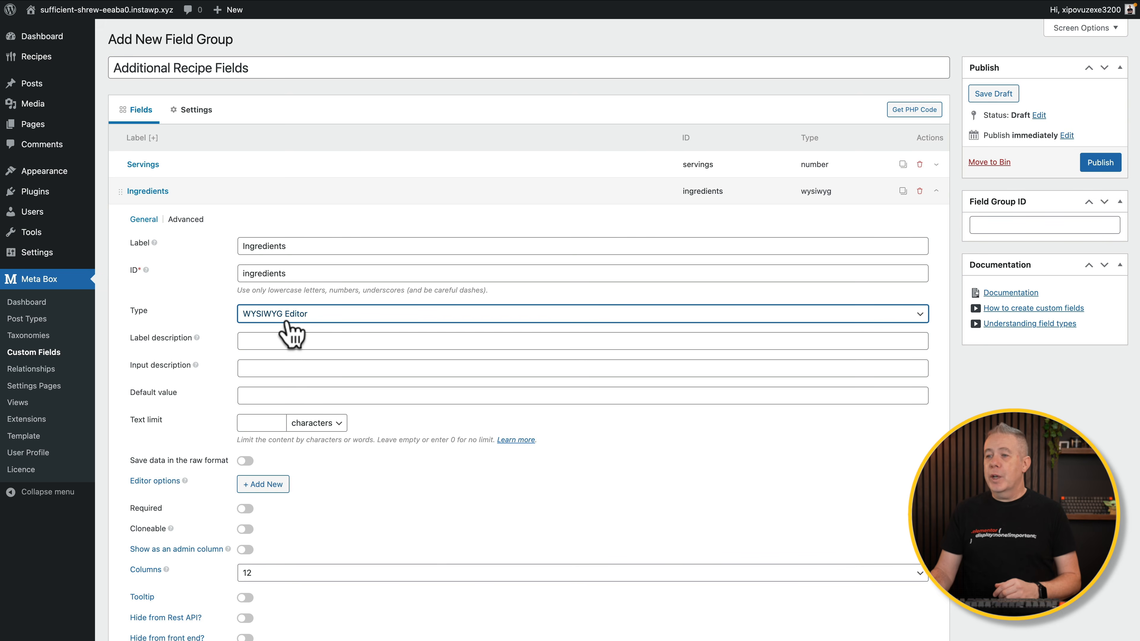
Give Ingredients a 1000-character text limit, drop the unused editor option row, and make it required.
click(248, 423)
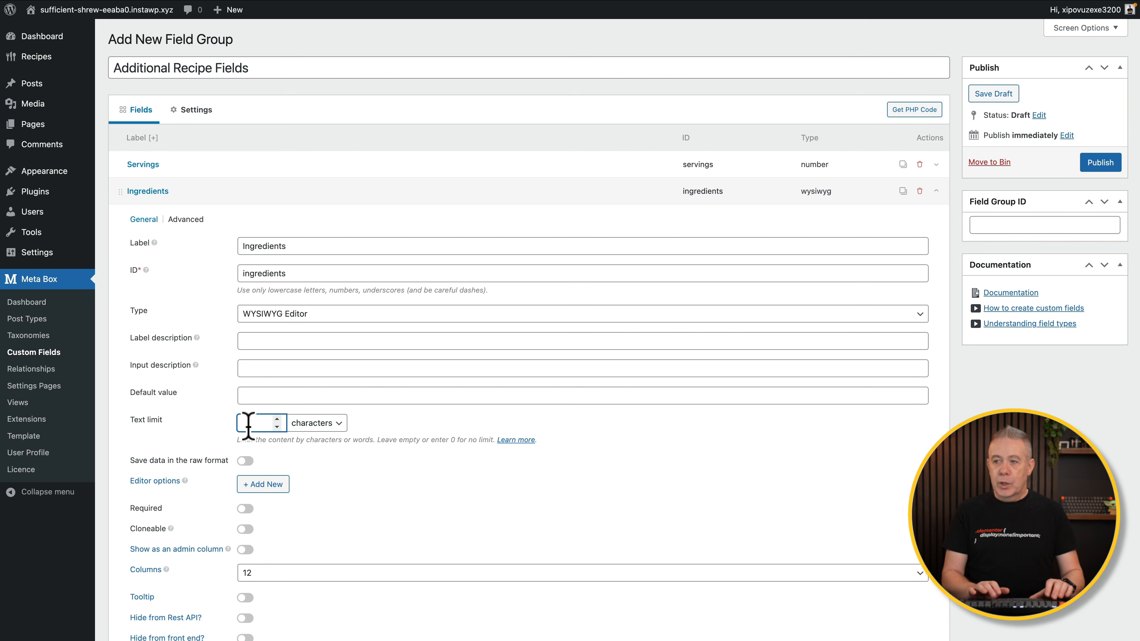
scroll(350, 487, down, 4)
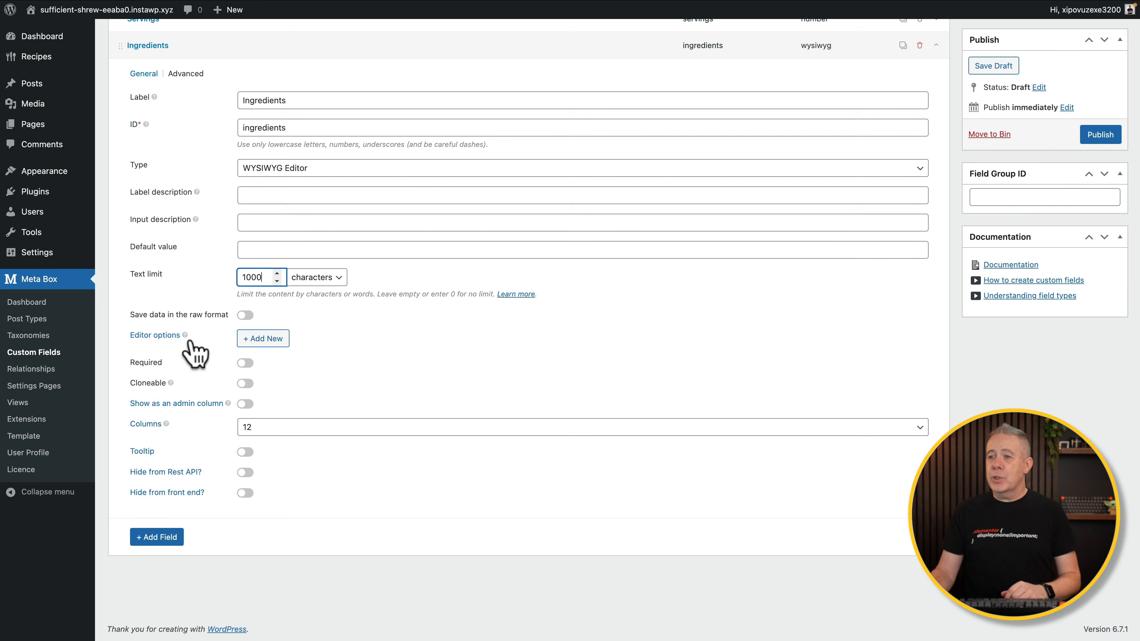
click(250, 343)
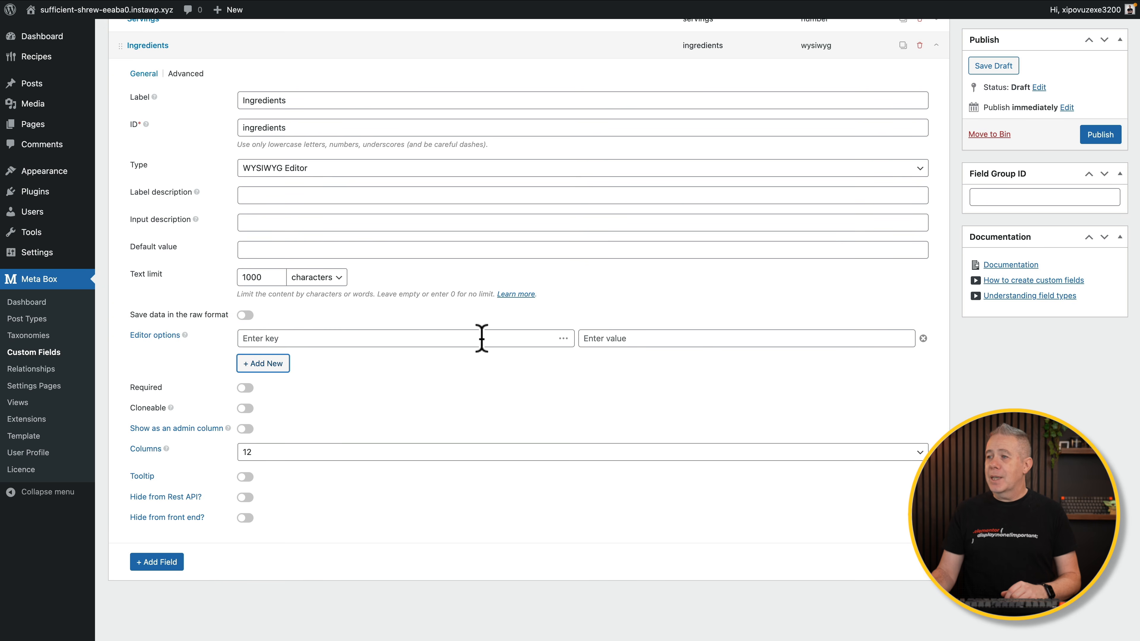
click(524, 338)
click(620, 339)
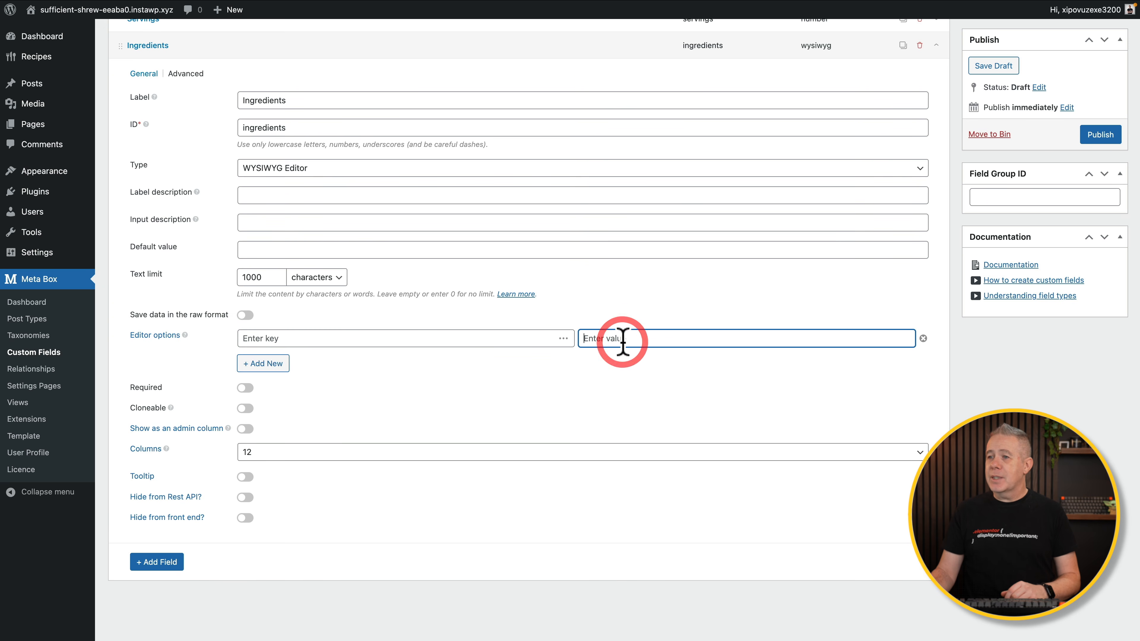
click(923, 339)
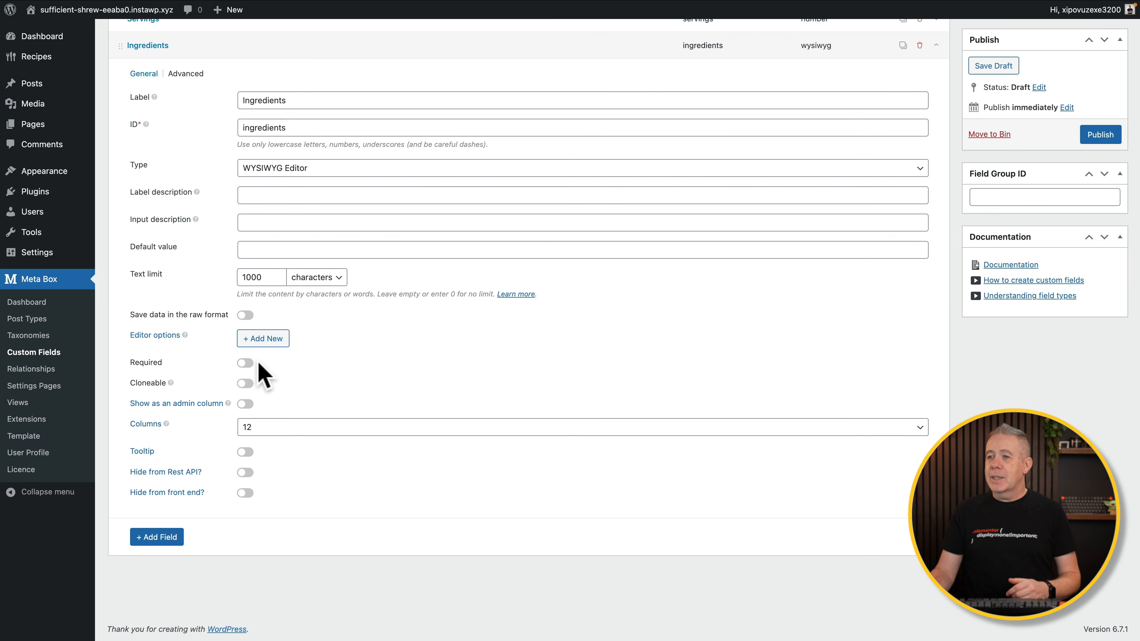
click(247, 363)
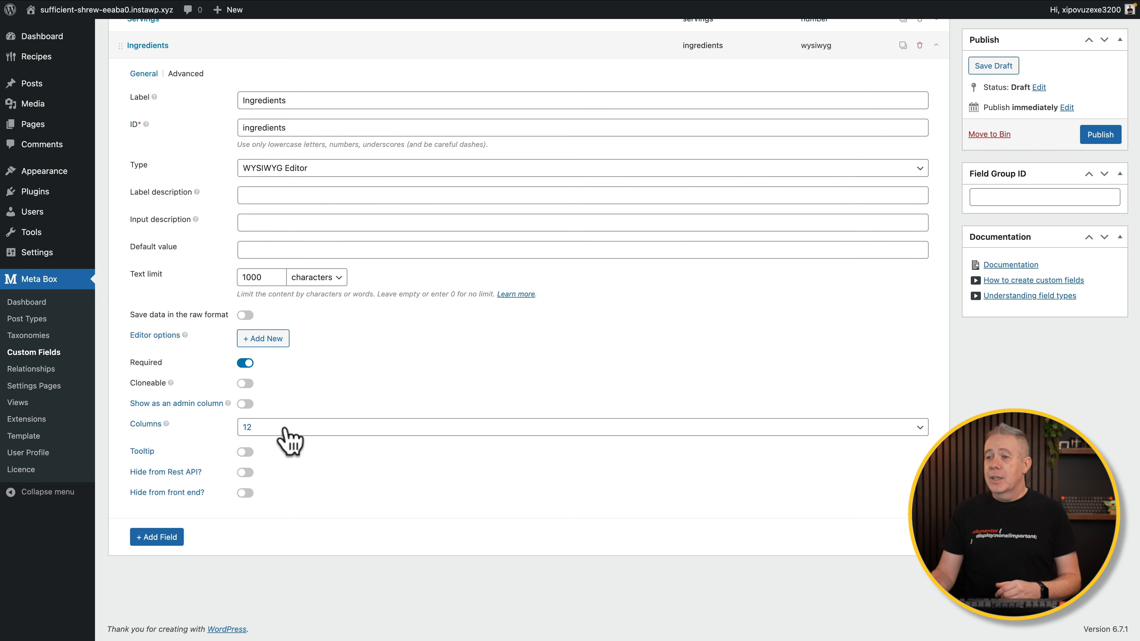
scroll(217, 324, up, 3)
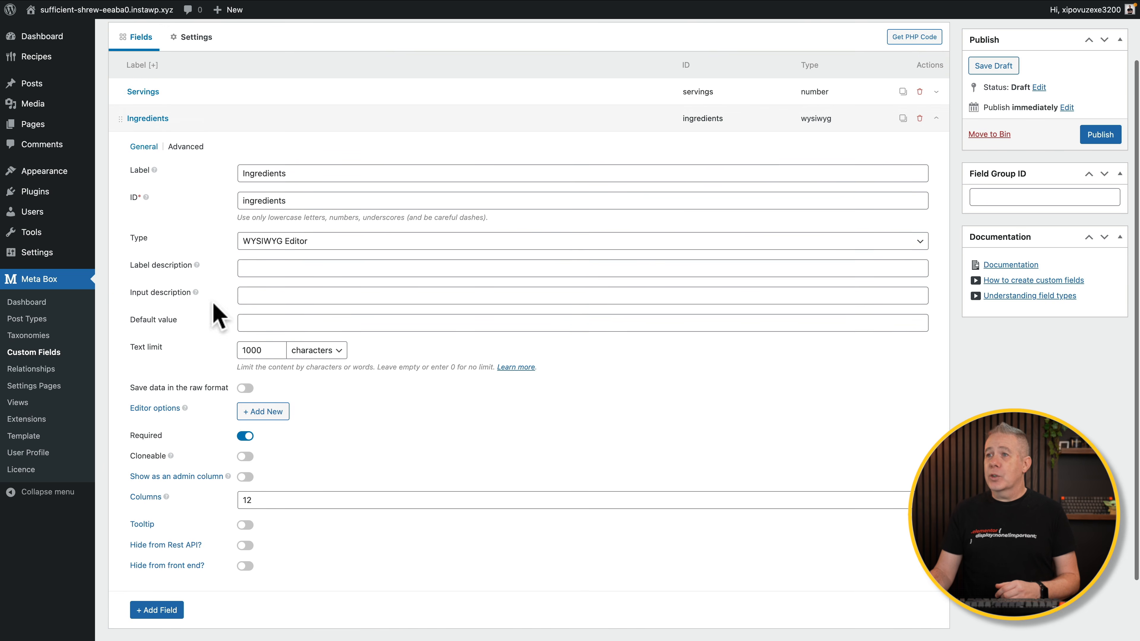
click(186, 144)
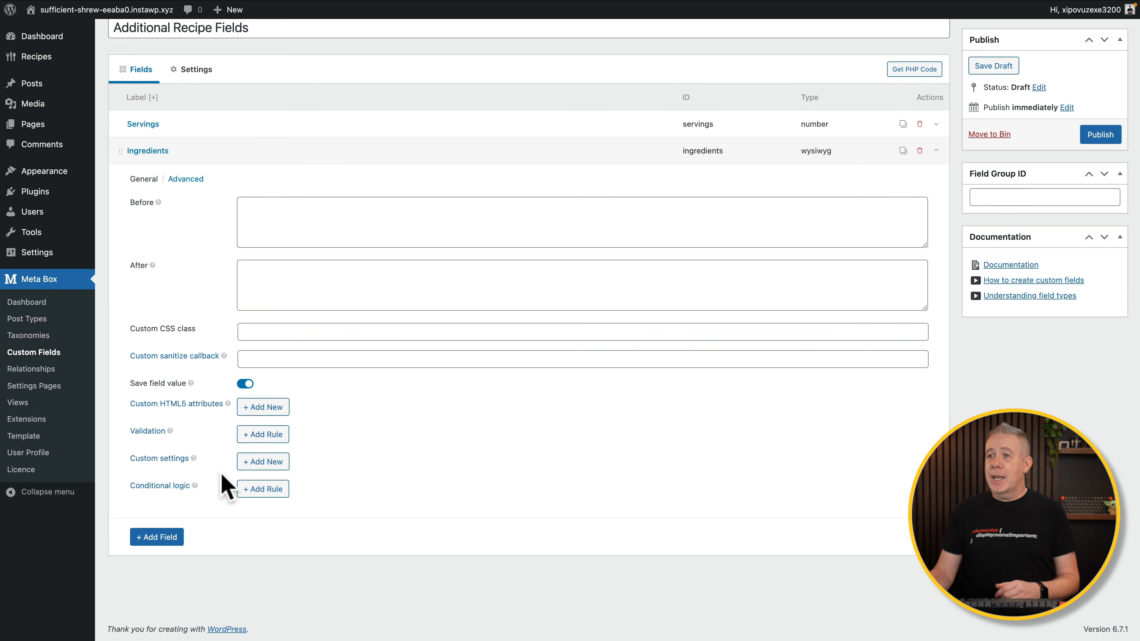
Collapse Ingredients and add a Number field labelled 'Calories Per Serving'.
click(201, 151)
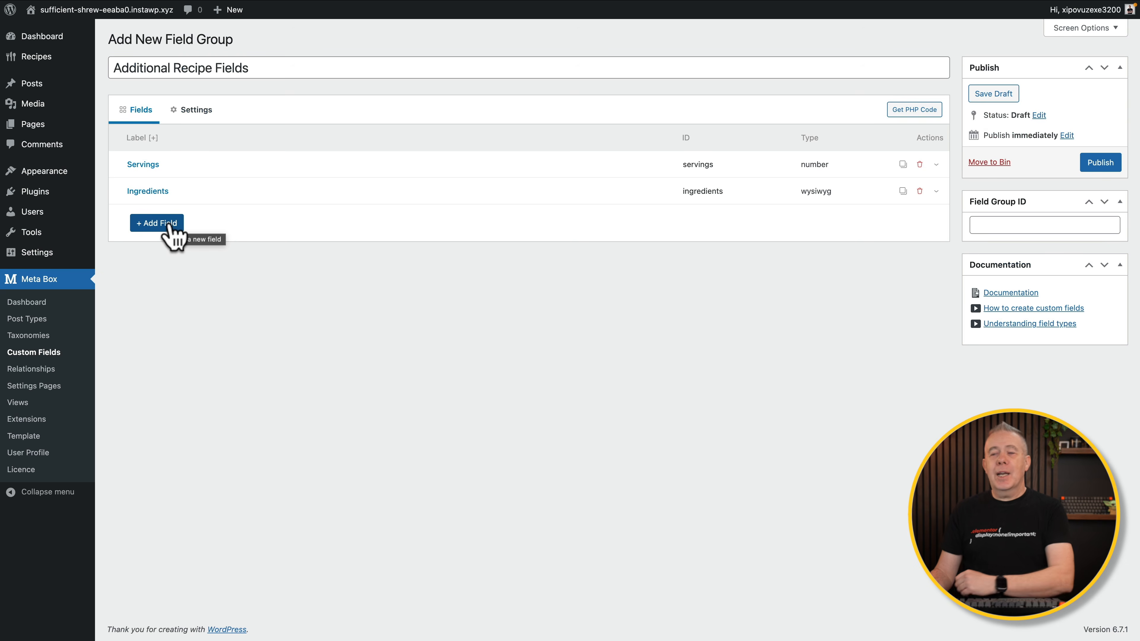
click(170, 224)
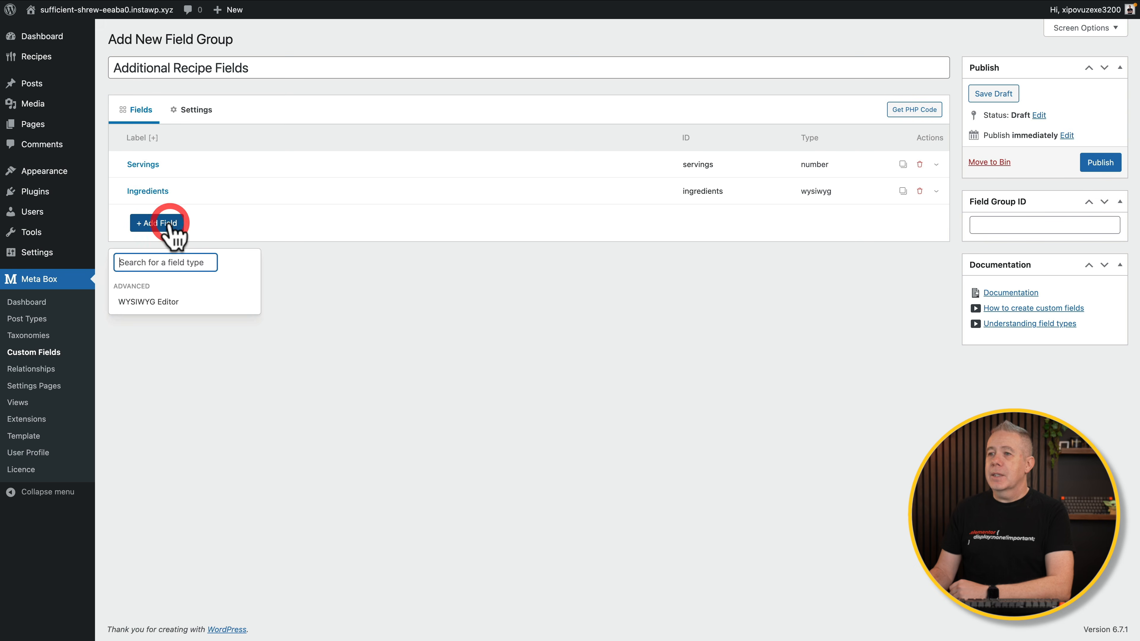
click(171, 262)
text(number)
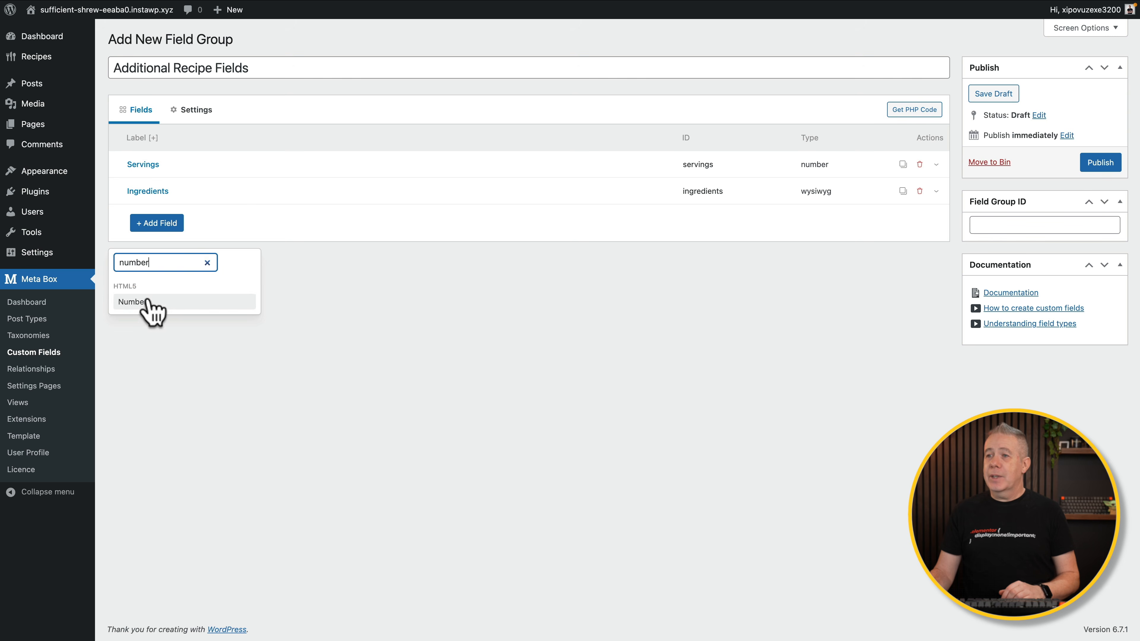
click(147, 300)
click(150, 217)
click(125, 217)
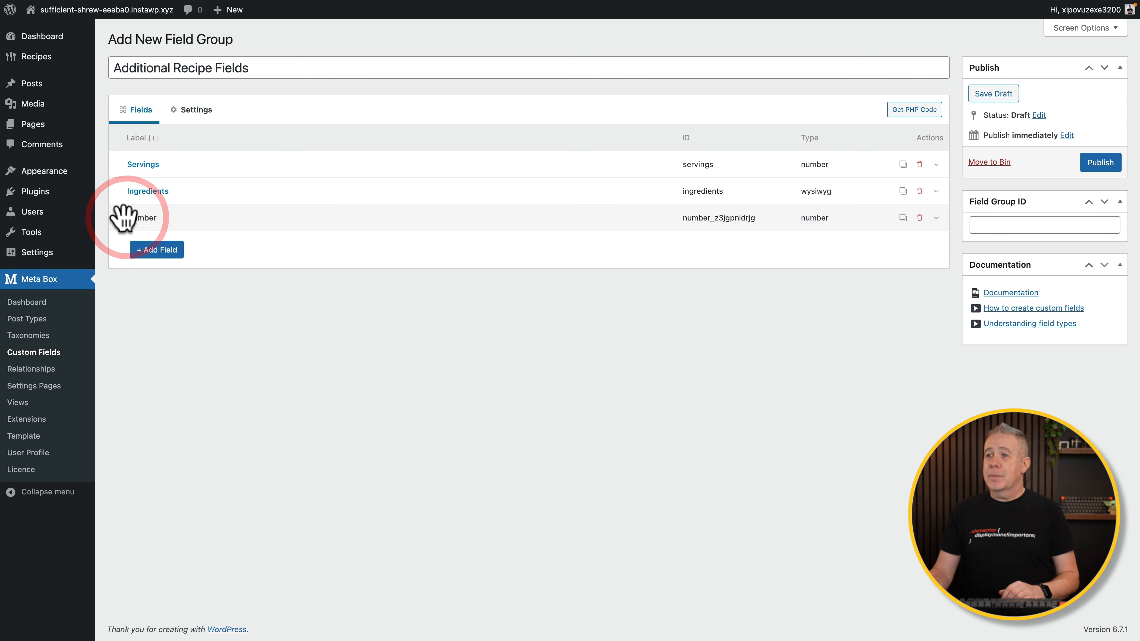
drag(268, 272, 241, 273)
text(Calories Per Serving)
Make Calories Per Serving required and collapse its settings.
scroll(217, 349, down, 4)
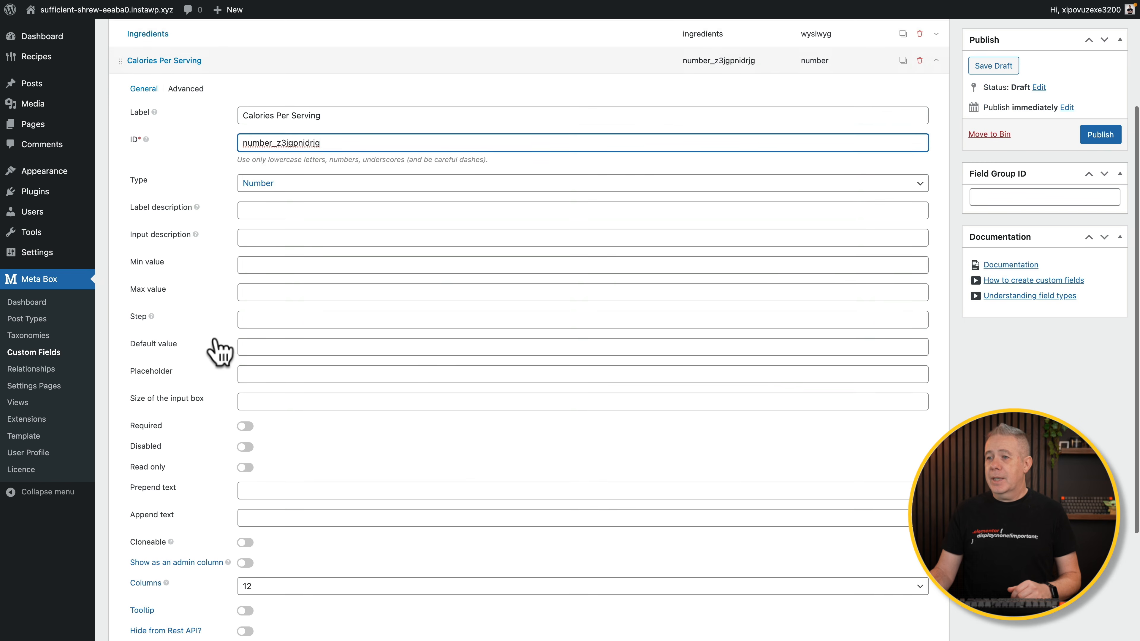
click(245, 423)
scroll(201, 489, down, 3)
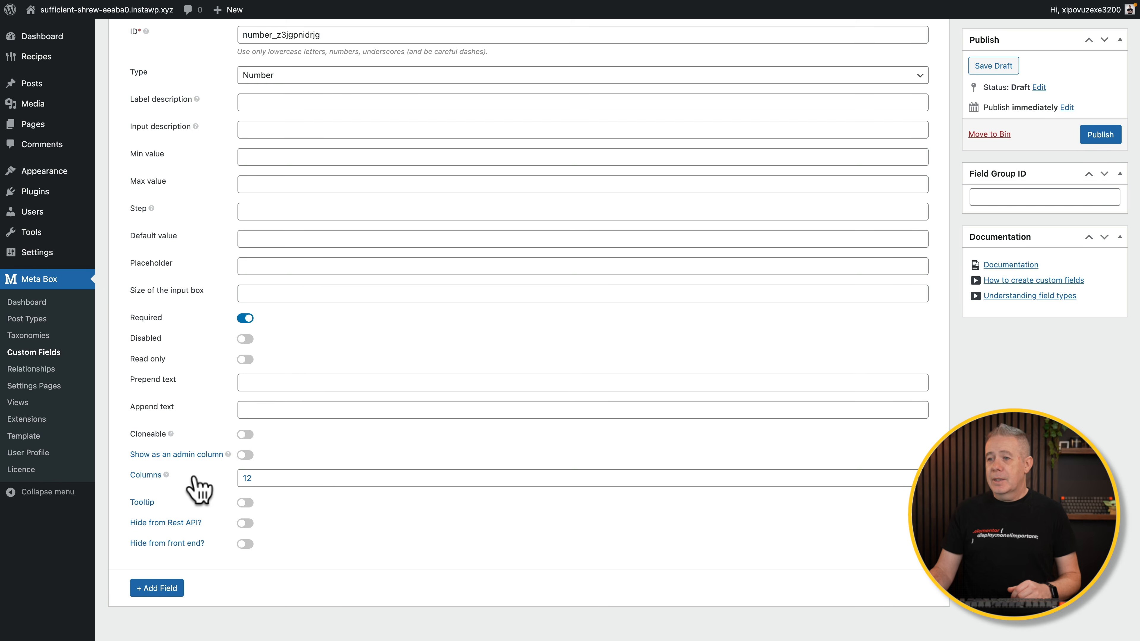
scroll(369, 512, up, 7)
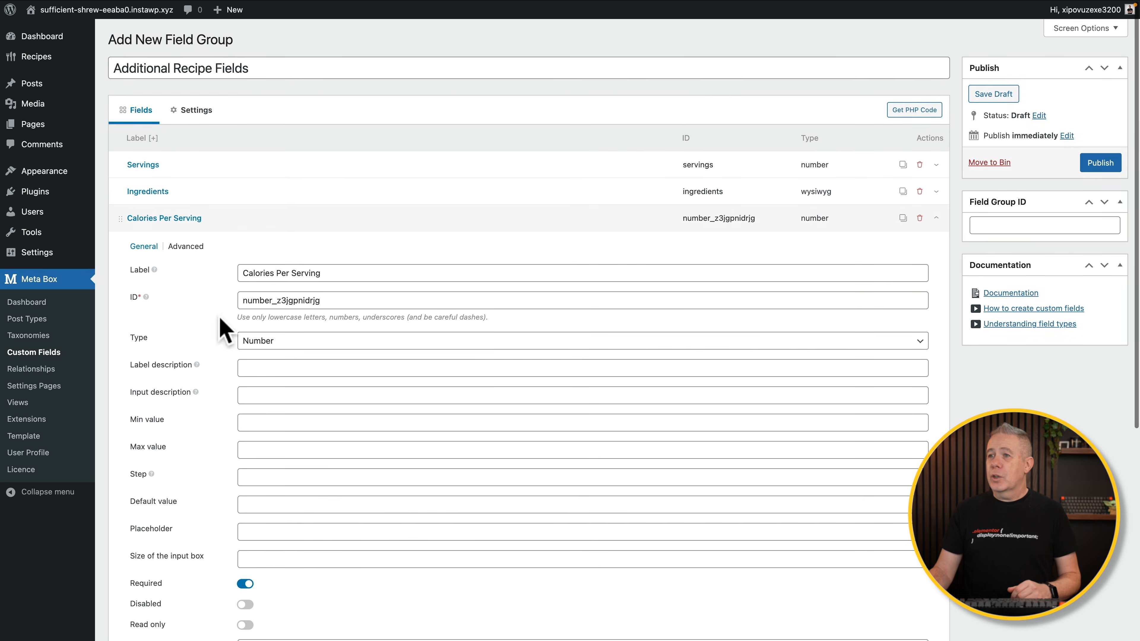
click(198, 219)
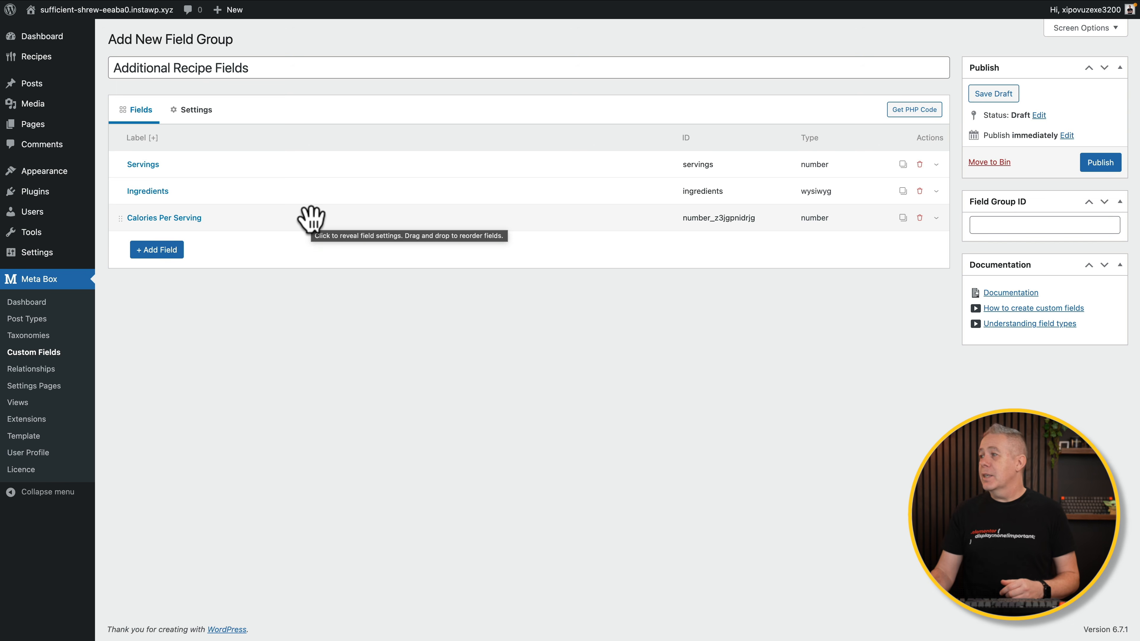
Publish the field group, change the Calories Per Serving ID to 'calories', and update.
click(1102, 167)
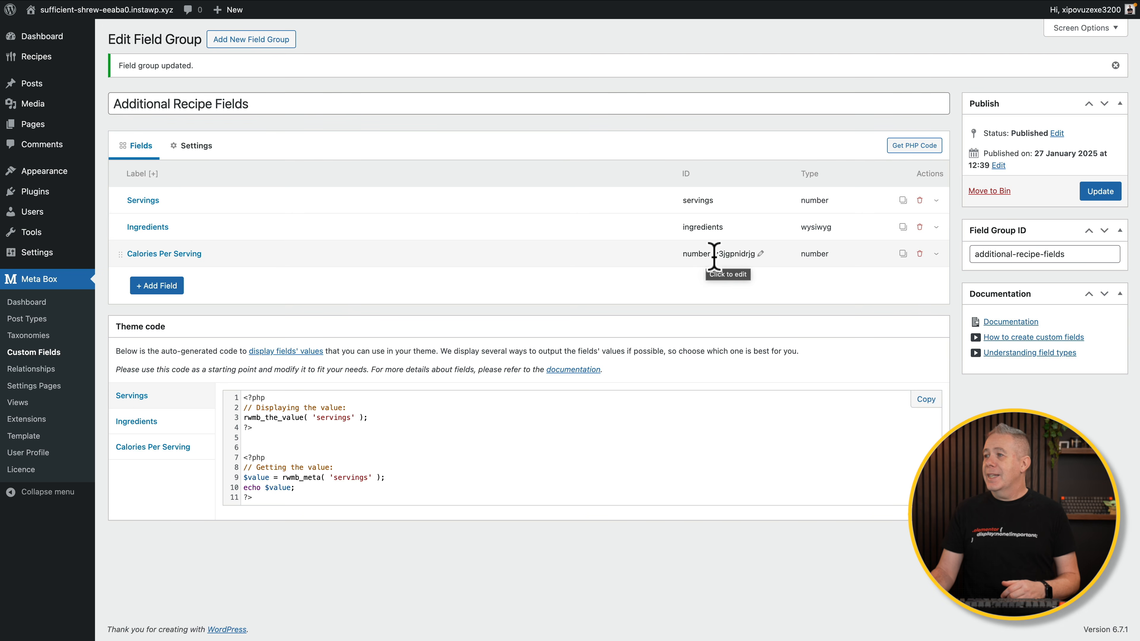
click(754, 254)
double_click(748, 253)
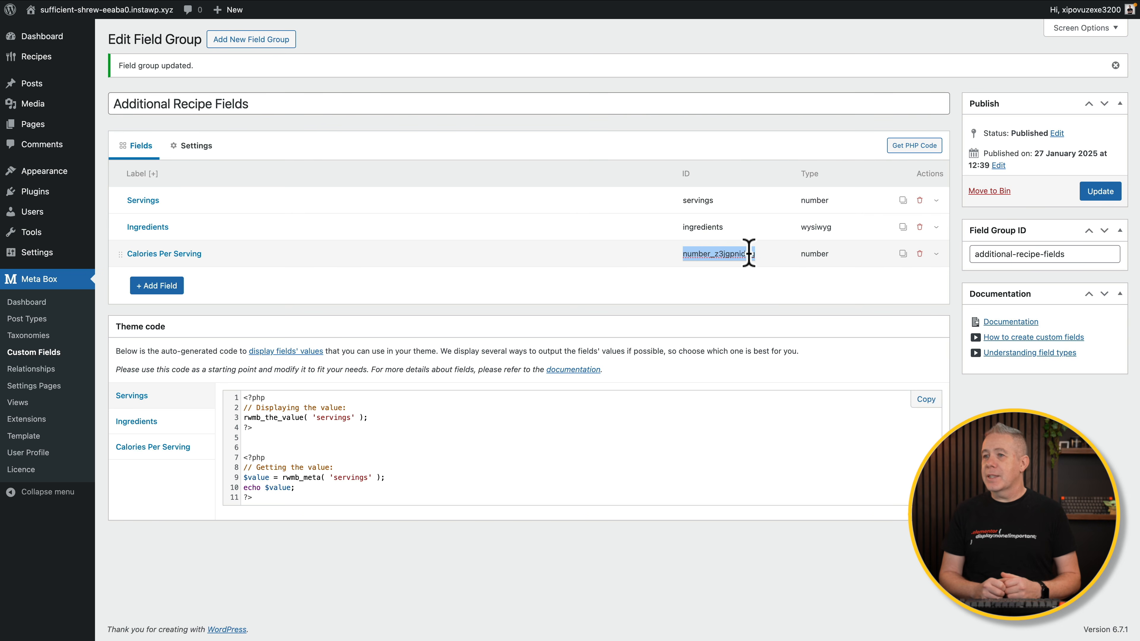
text(calories)
key(Return)
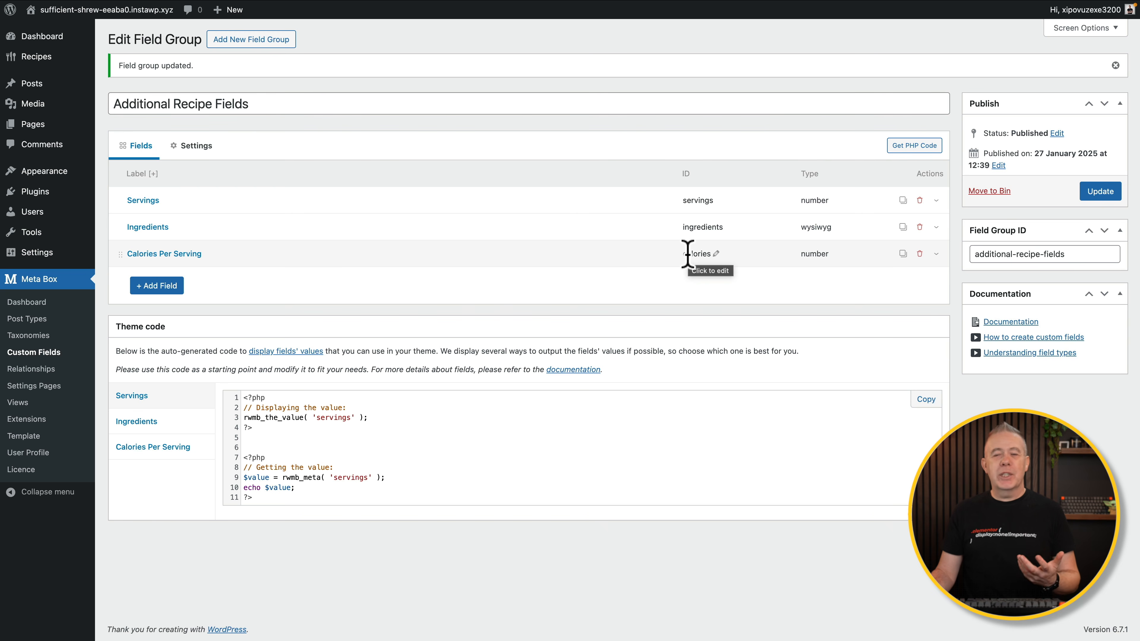
click(1105, 194)
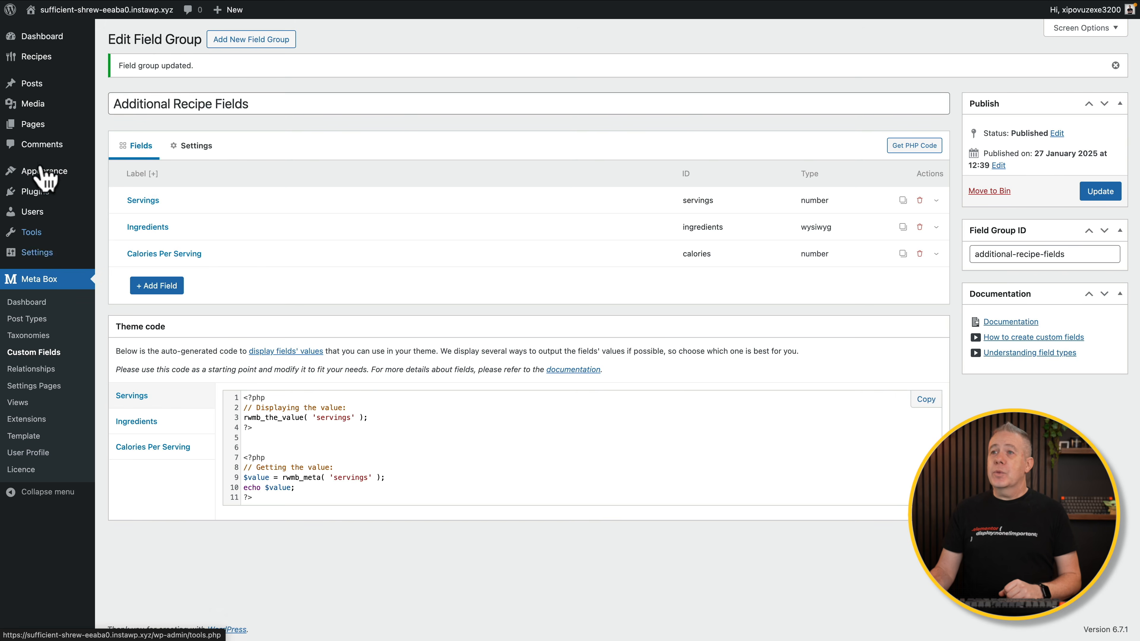
Check the empty All Recipes list and start a new recipe.
mouse_move(46, 61)
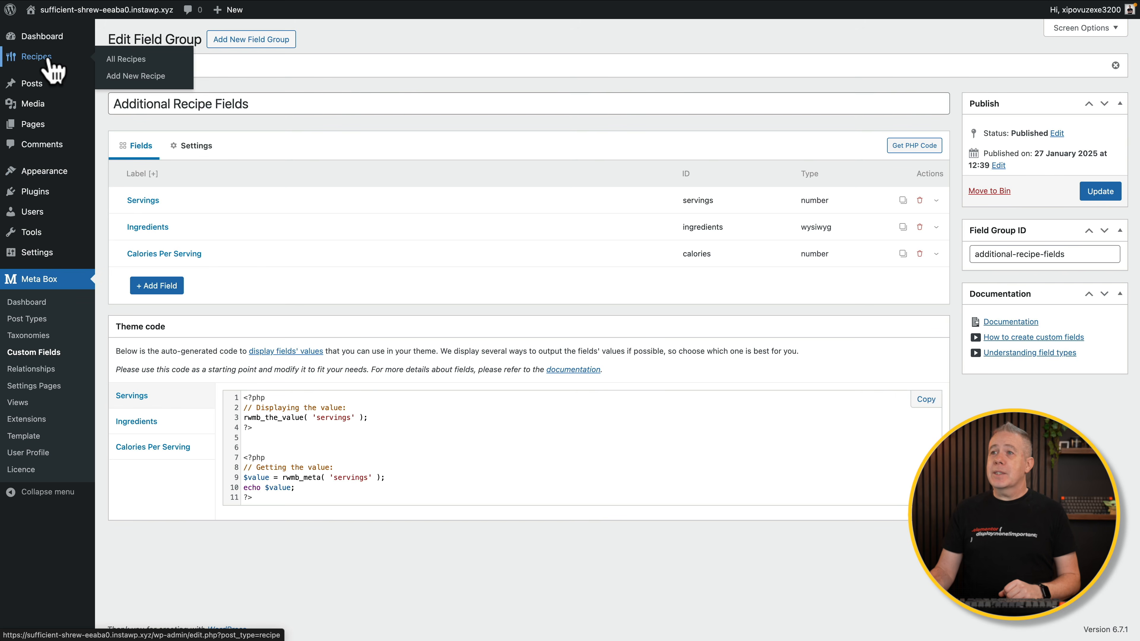
click(132, 59)
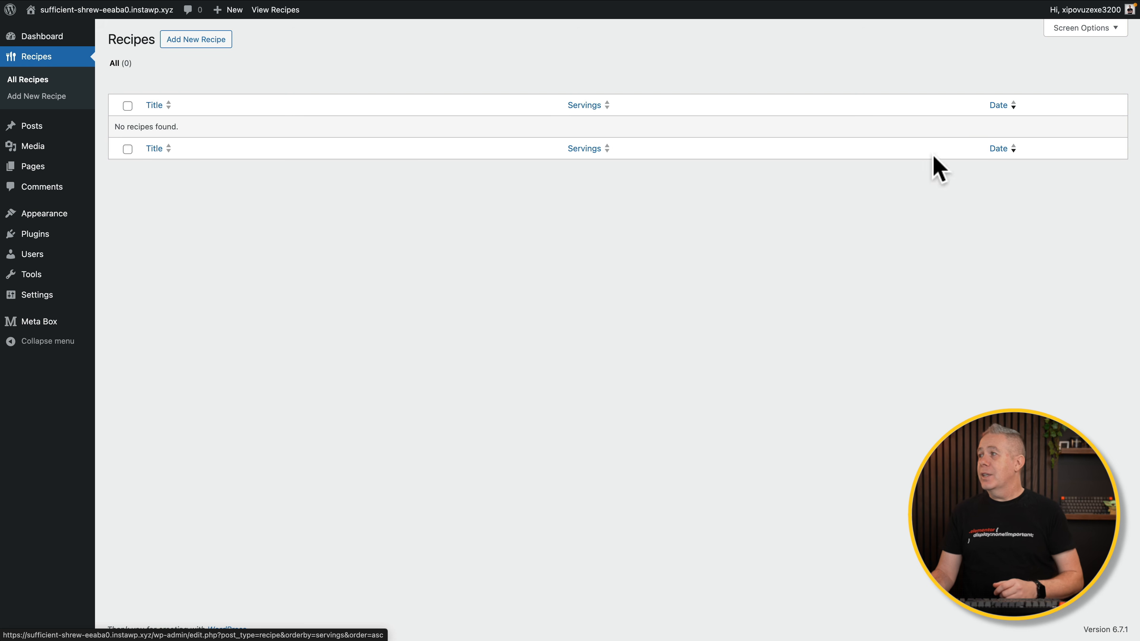
click(198, 43)
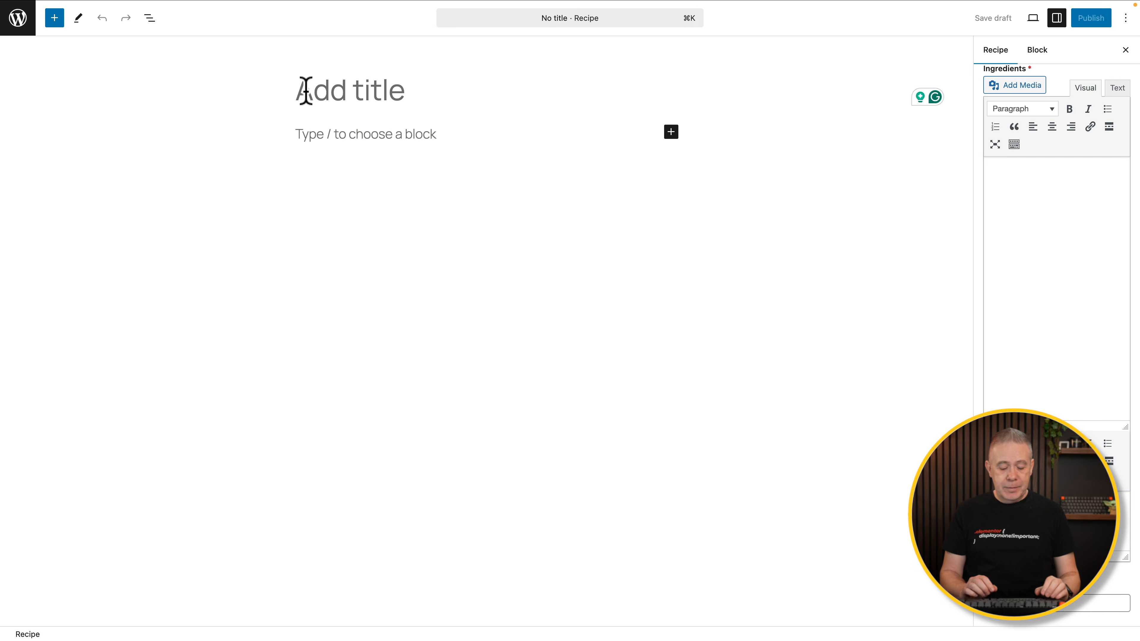
Title the recipe 'Risotto' and paste placeholder body paragraphs.
text(Risotto)
click(339, 127)
key(super+v)
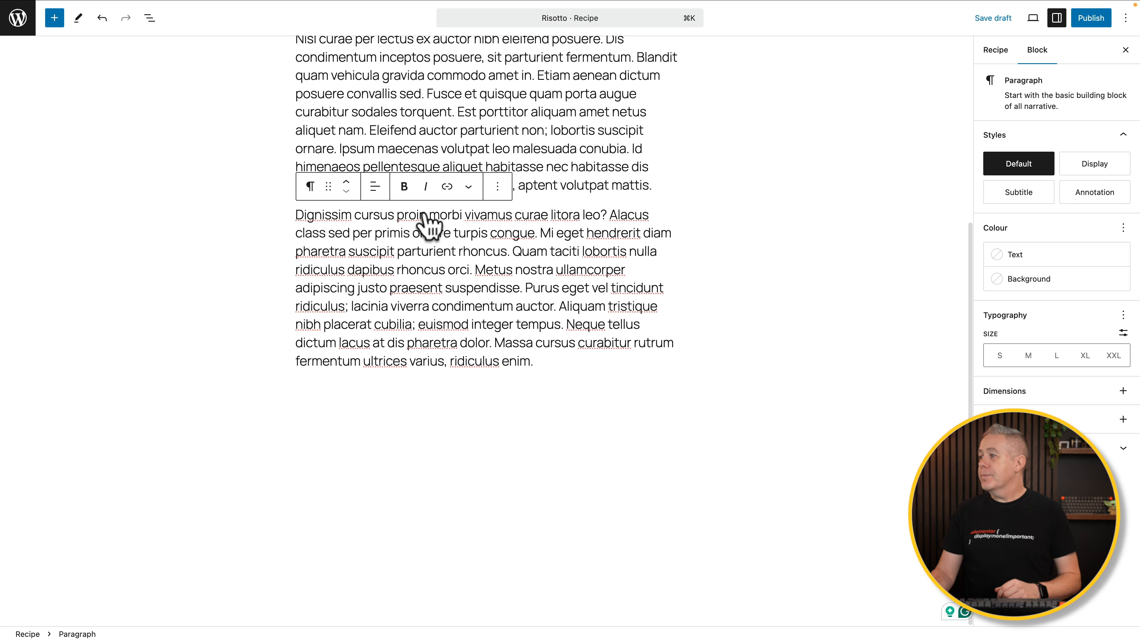
scroll(739, 136, up, 6)
Choose the risotto photo from the media library for the featured image.
click(996, 50)
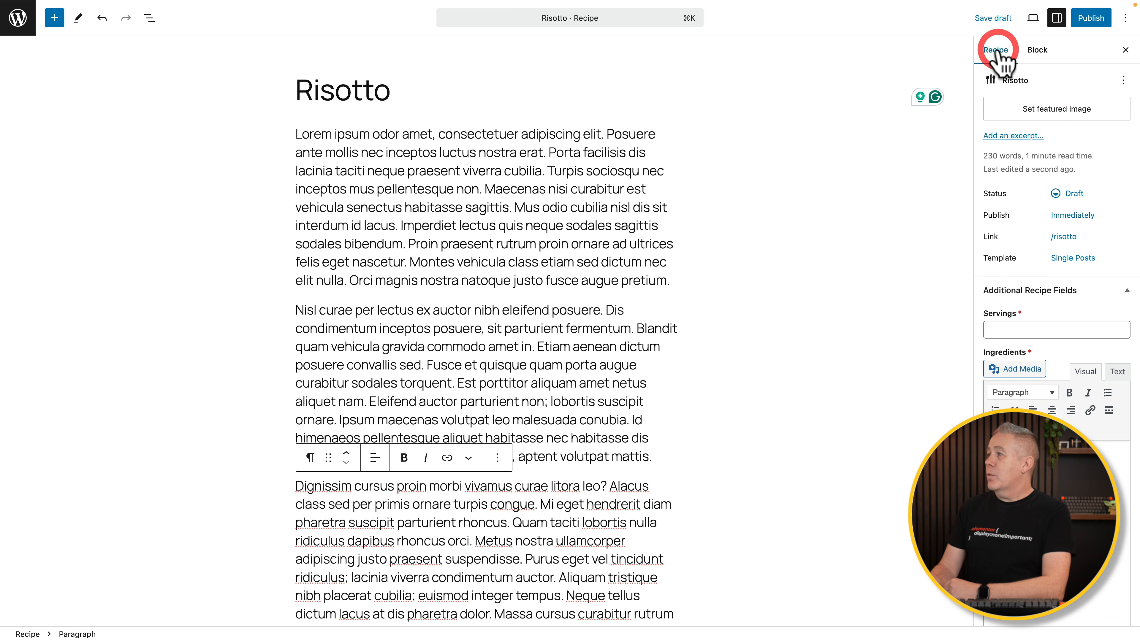
click(1057, 109)
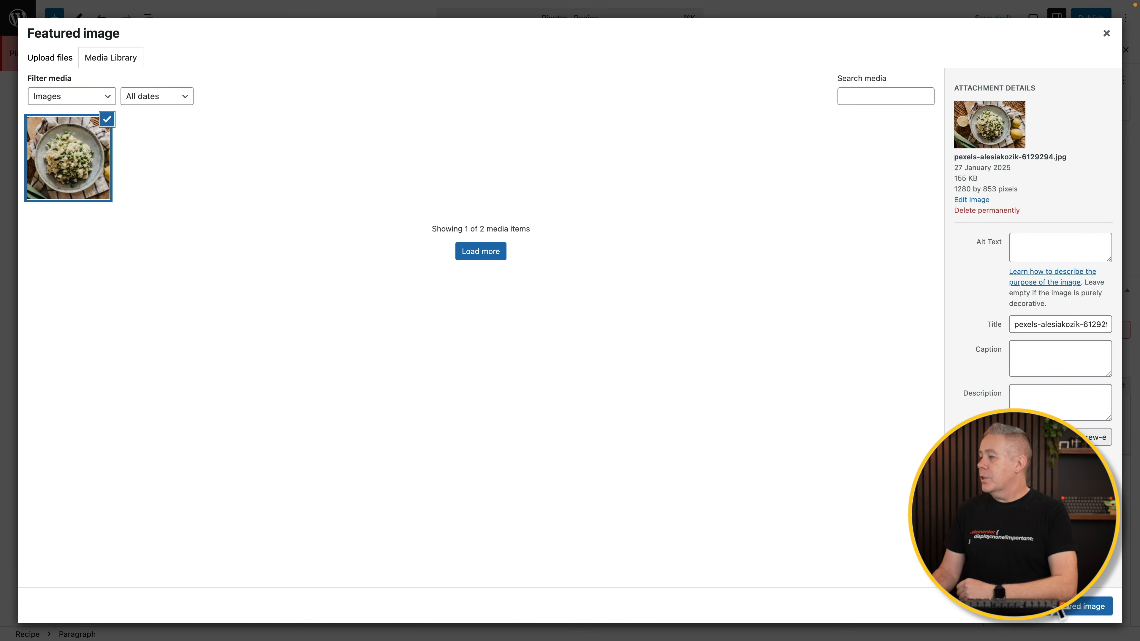
click(1060, 608)
Confirm the risotto featured image, enter Servings 2, paste the ingredients, and publish.
click(1049, 379)
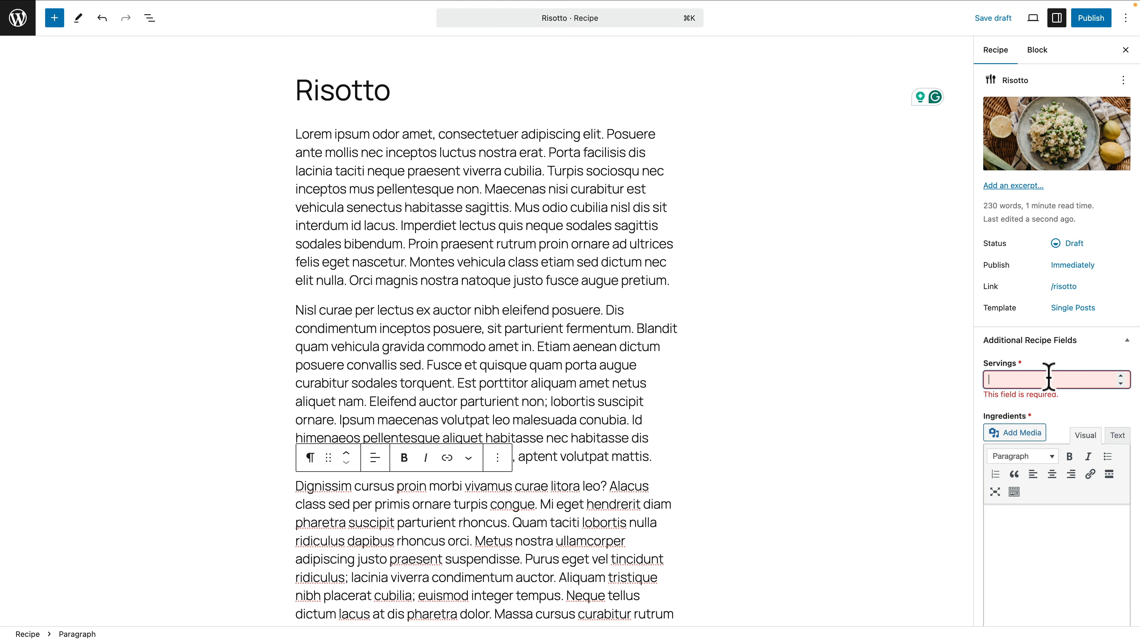
scroll(1049, 380, down, 5)
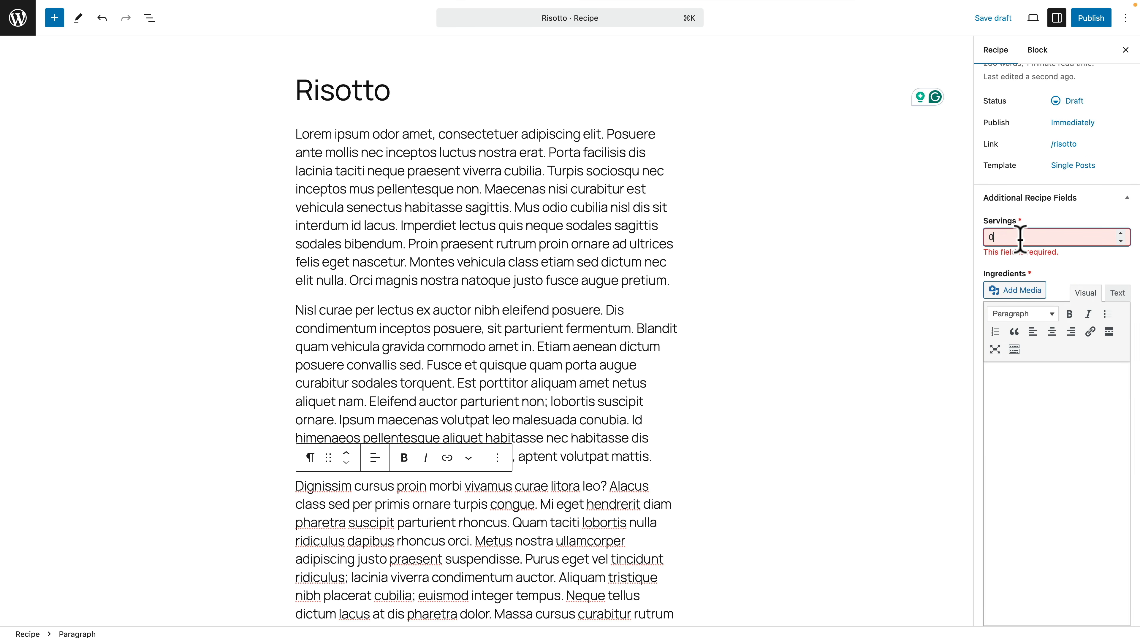
text(2)
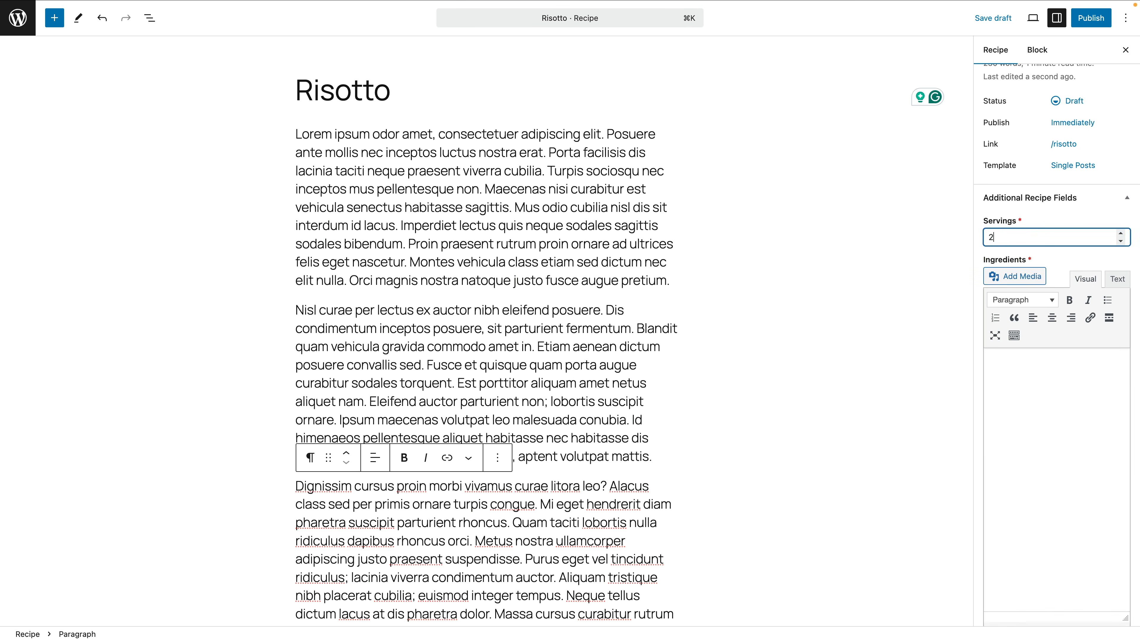
click(1051, 420)
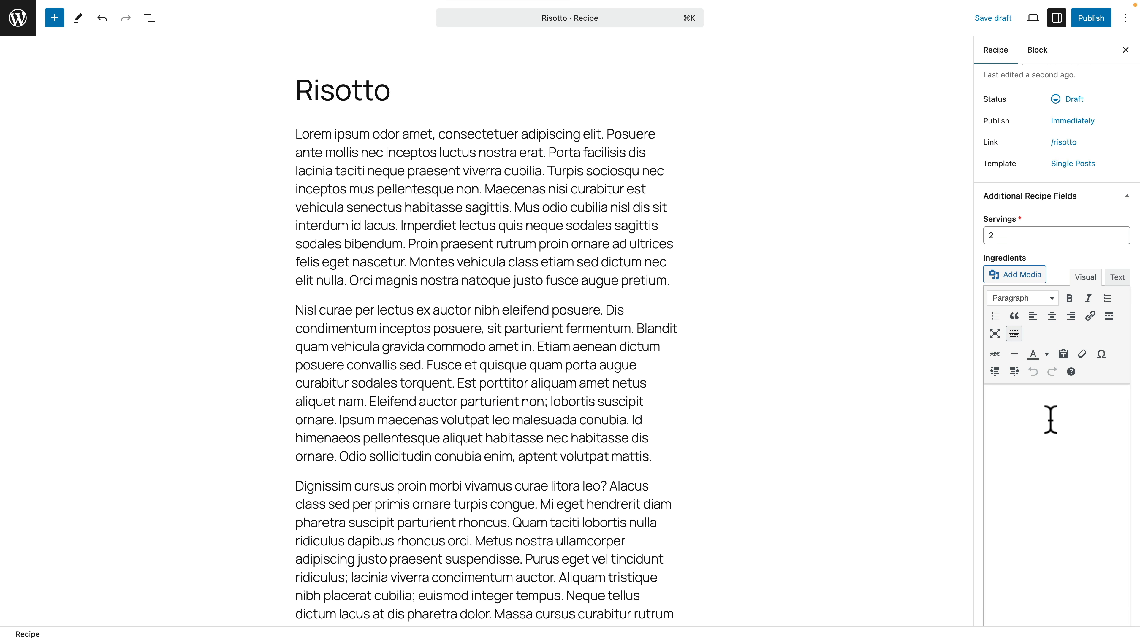
text(Porta facilisis dis lacinia taciti neque praesent viverra cubilia. Turpis sociosqu nec inceptos mus pellentesque non. Maecenas nisi curabitur est vehicula senectus habitasse sagittis. Mus odio cubilia nisl dis sit interdum id lacus. Imperdiet lectus quis neque sodales sagittis sodales bibendum. Proin praesent rutrum proin ornare ad ultrices felis eget nascetur. Montes vehicula class etiam sed dictum nec elit nulla. Orci magnis nostra natoque justo fusce augue pretium.)
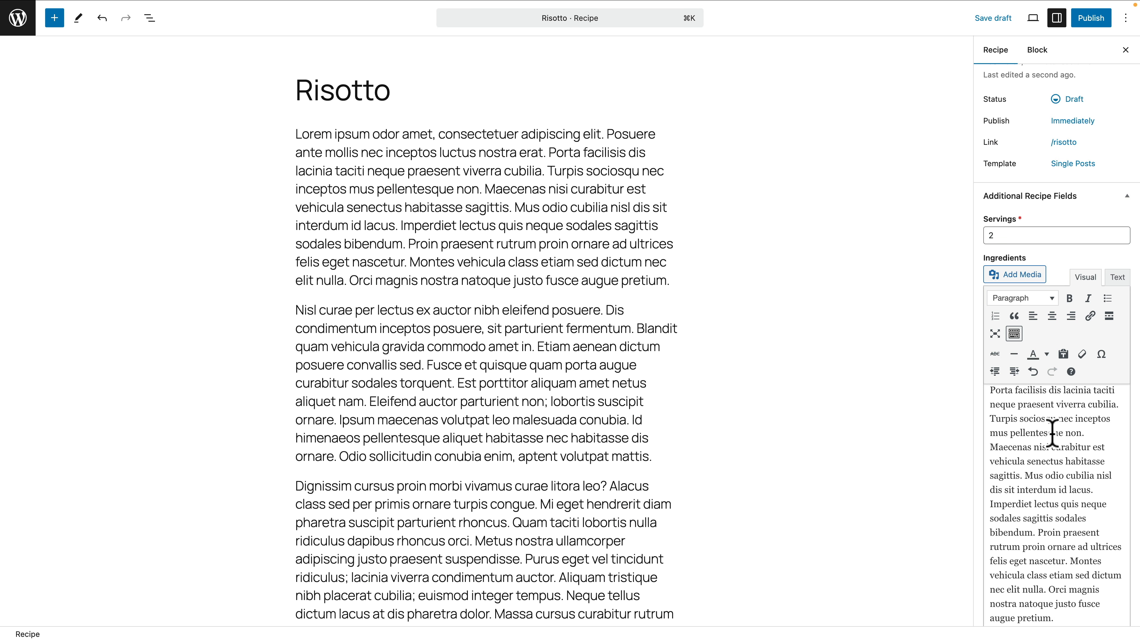
scroll(1136, 390, down, 5)
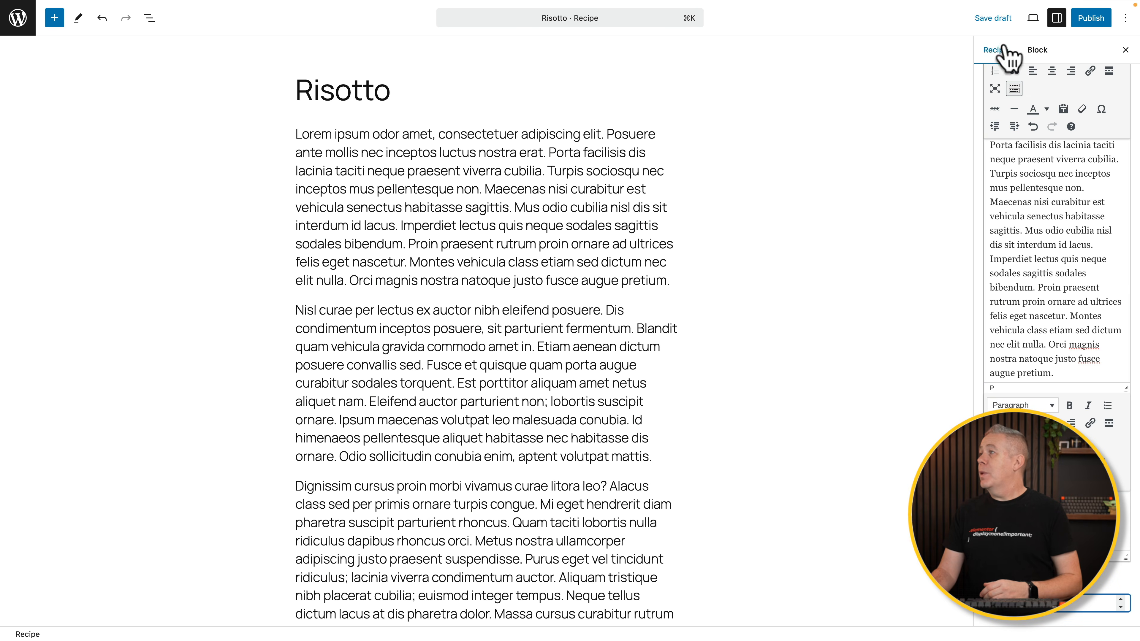
click(1086, 19)
click(1087, 18)
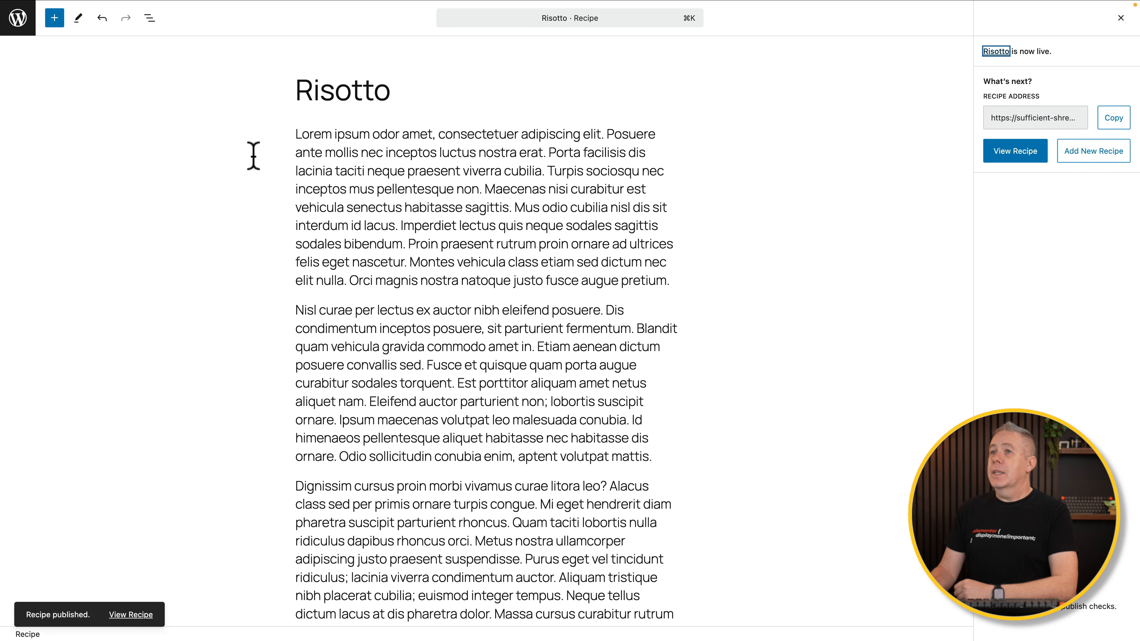
Set the Additional Recipe Fields group's Position to After content and update it.
click(16, 20)
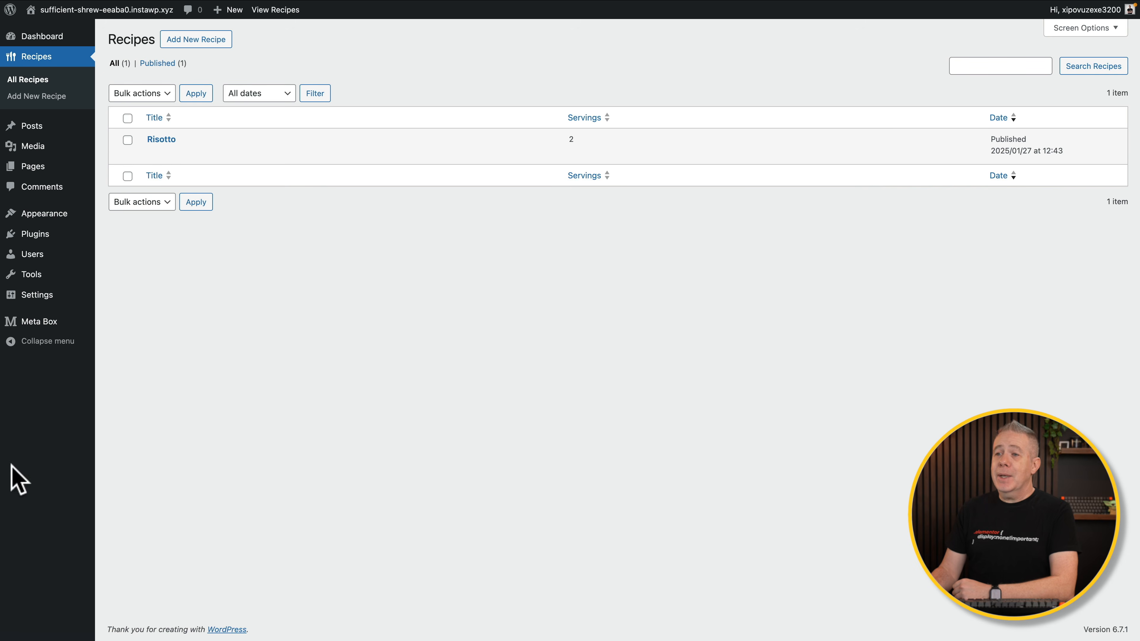
mouse_move(50, 320)
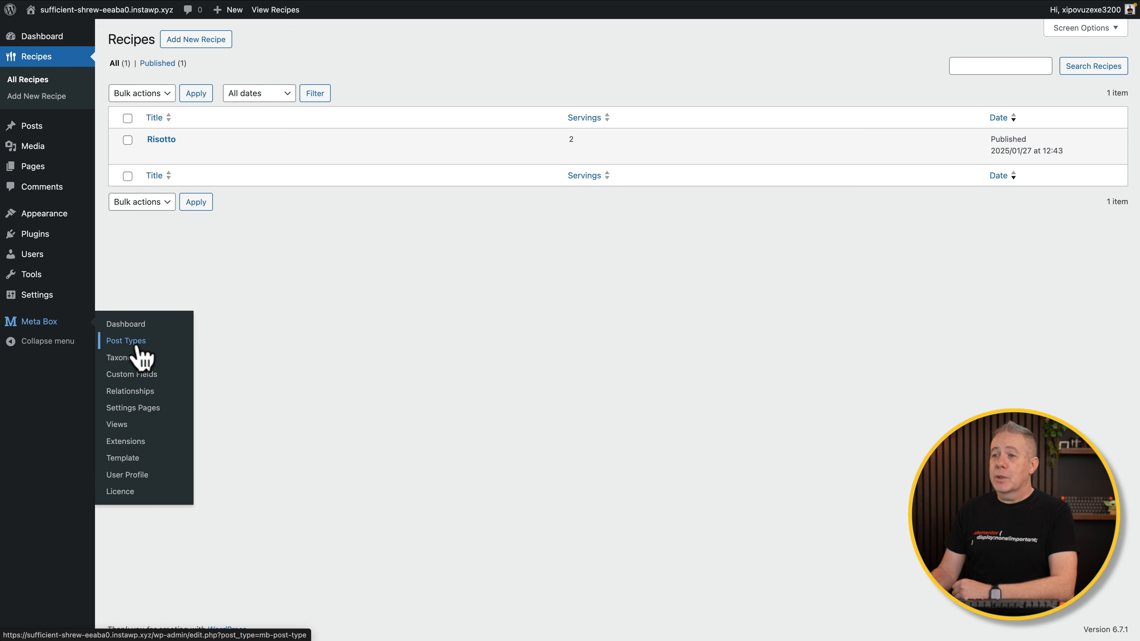
click(131, 371)
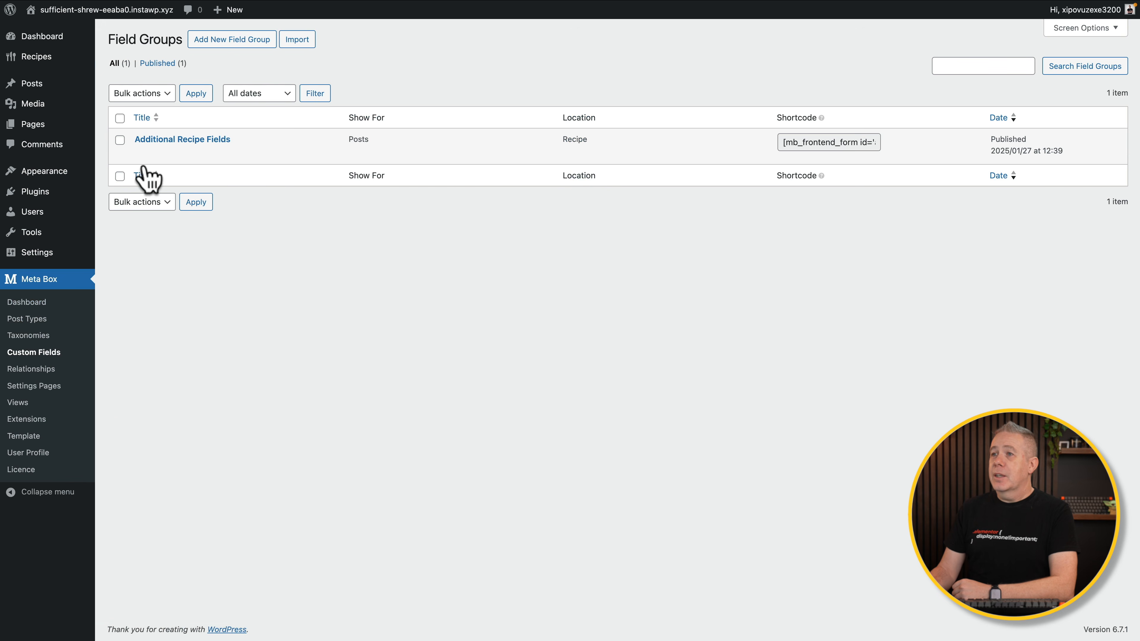
click(174, 143)
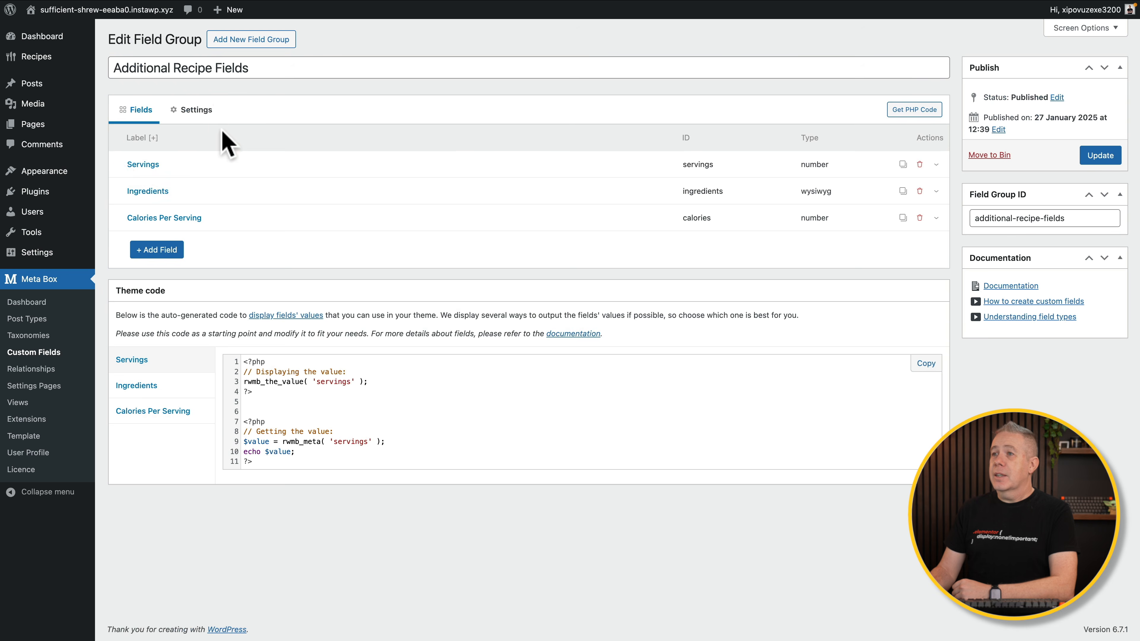
click(206, 113)
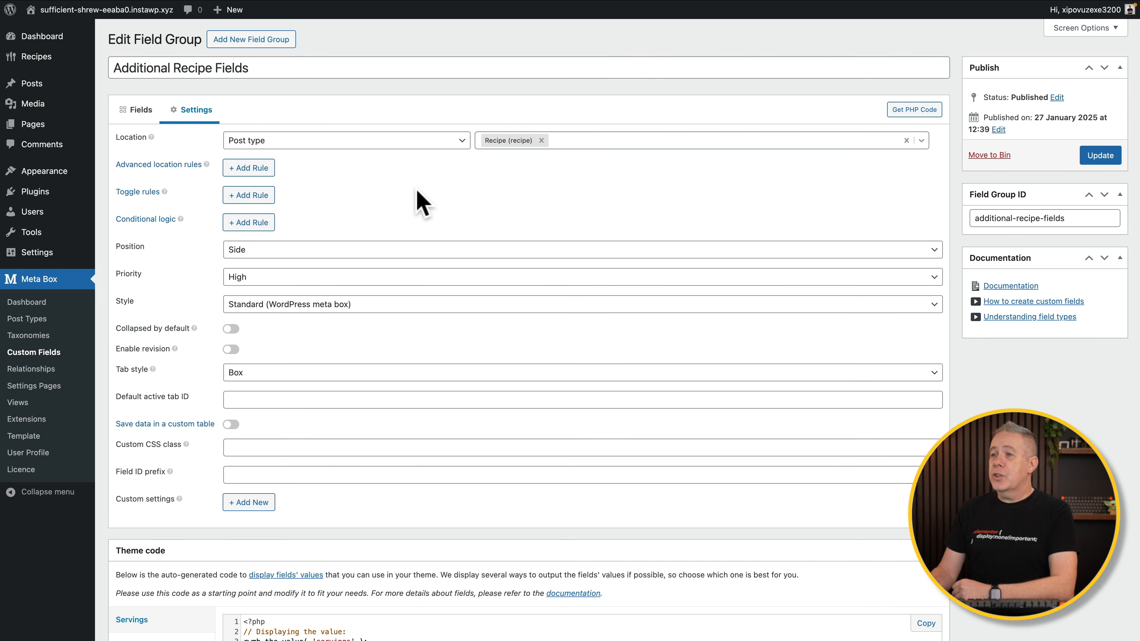
click(316, 248)
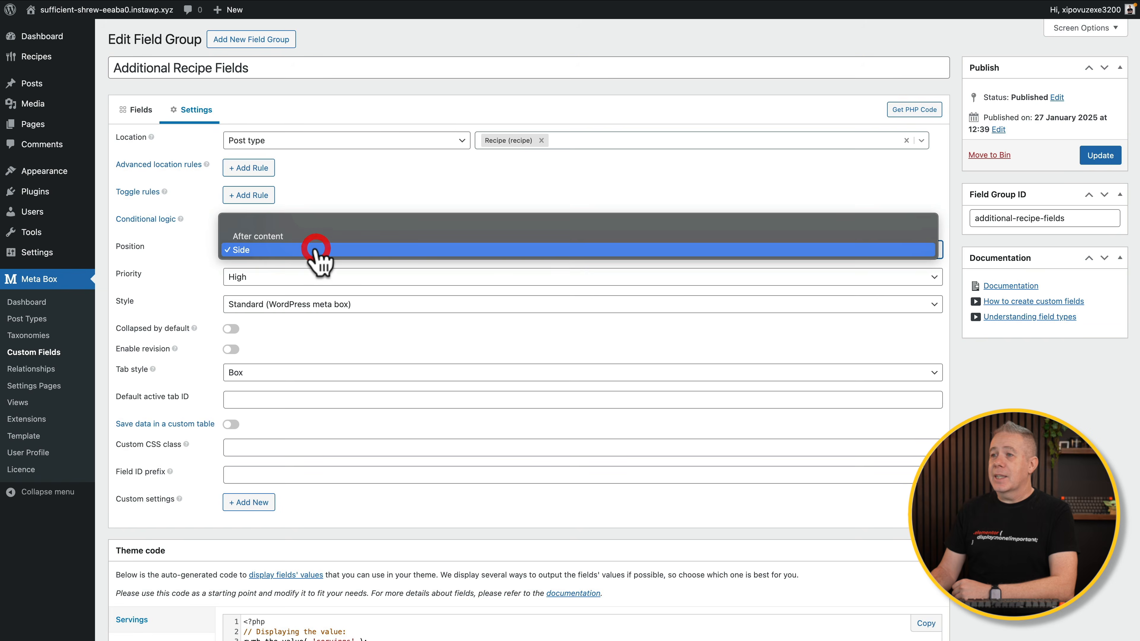
click(304, 237)
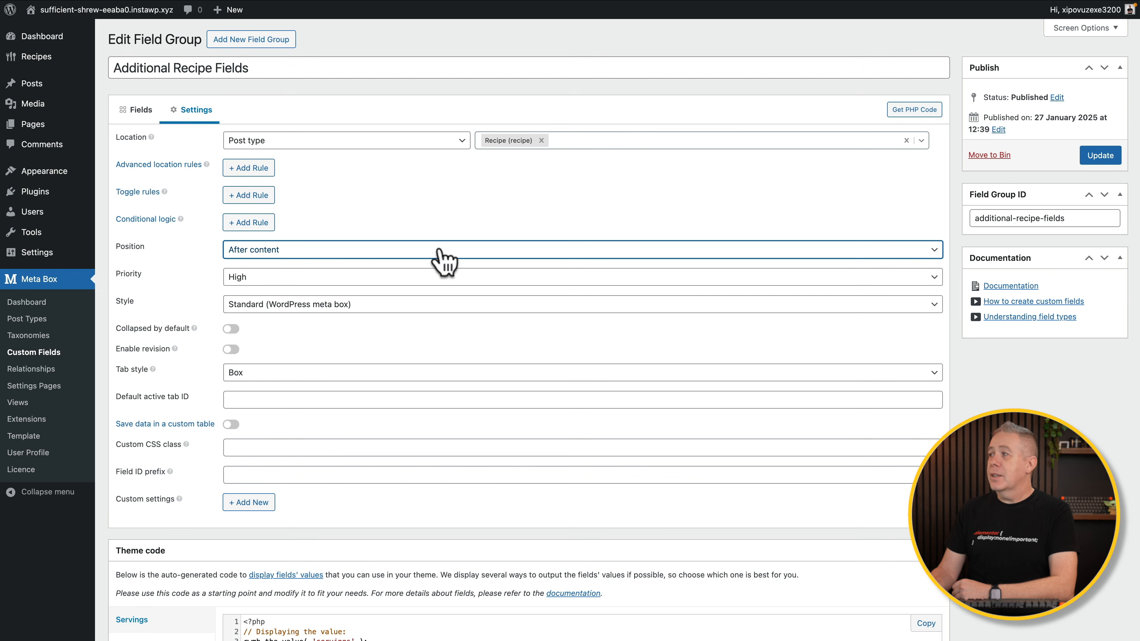
click(1100, 156)
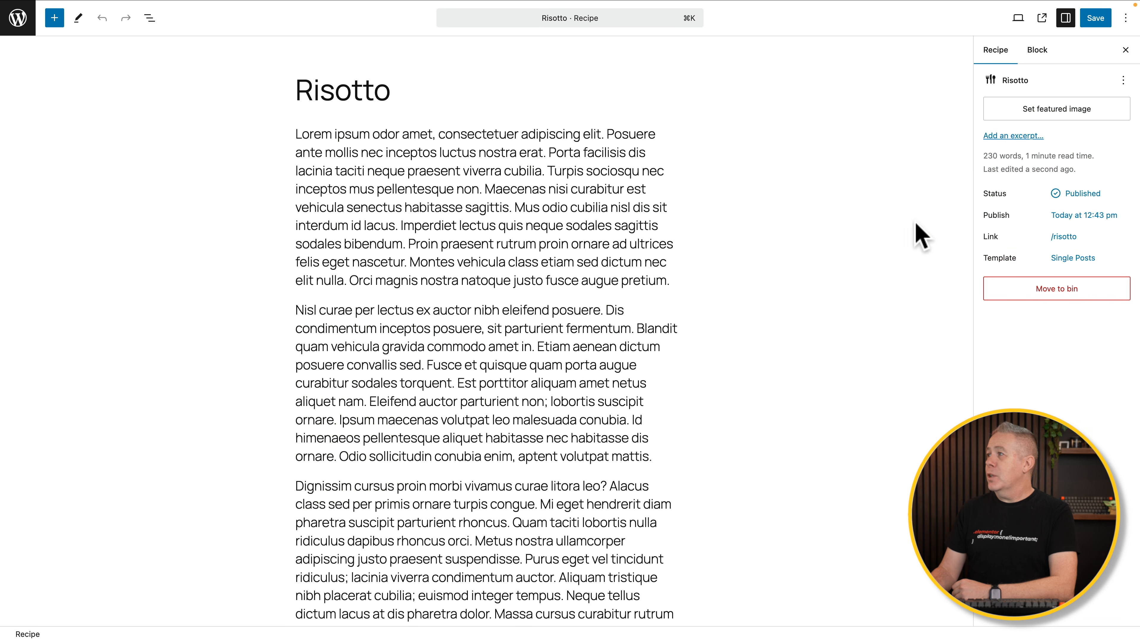
Scroll the Risotto editor down to the Additional Recipe Fields panel below the Ingredients content.
scroll(794, 479, down, 10)
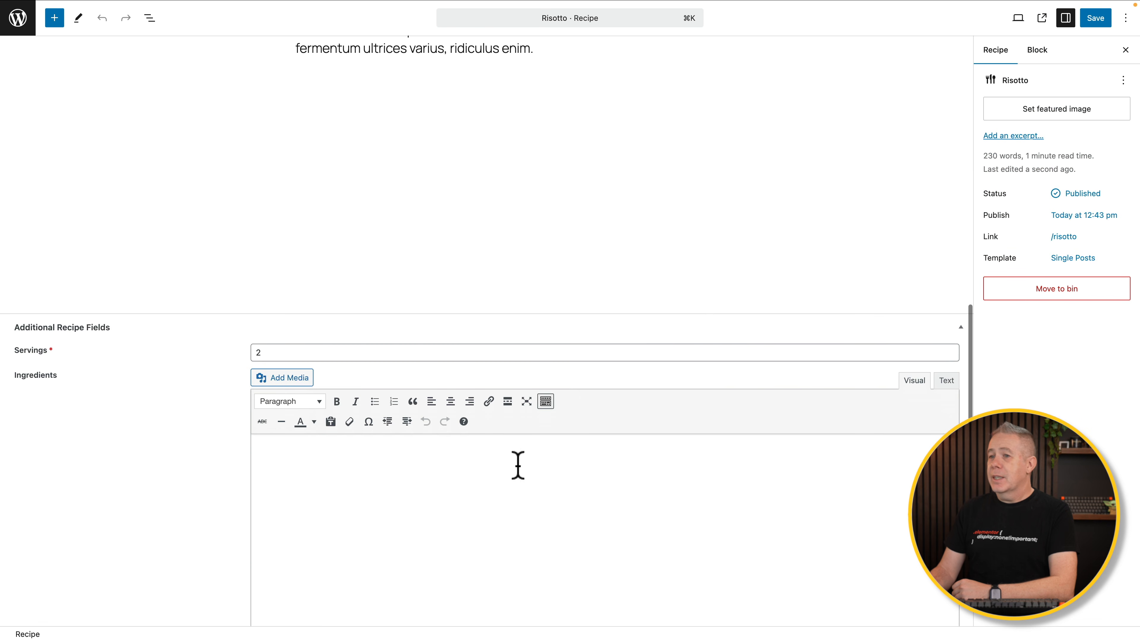
scroll(92, 545, down, 3)
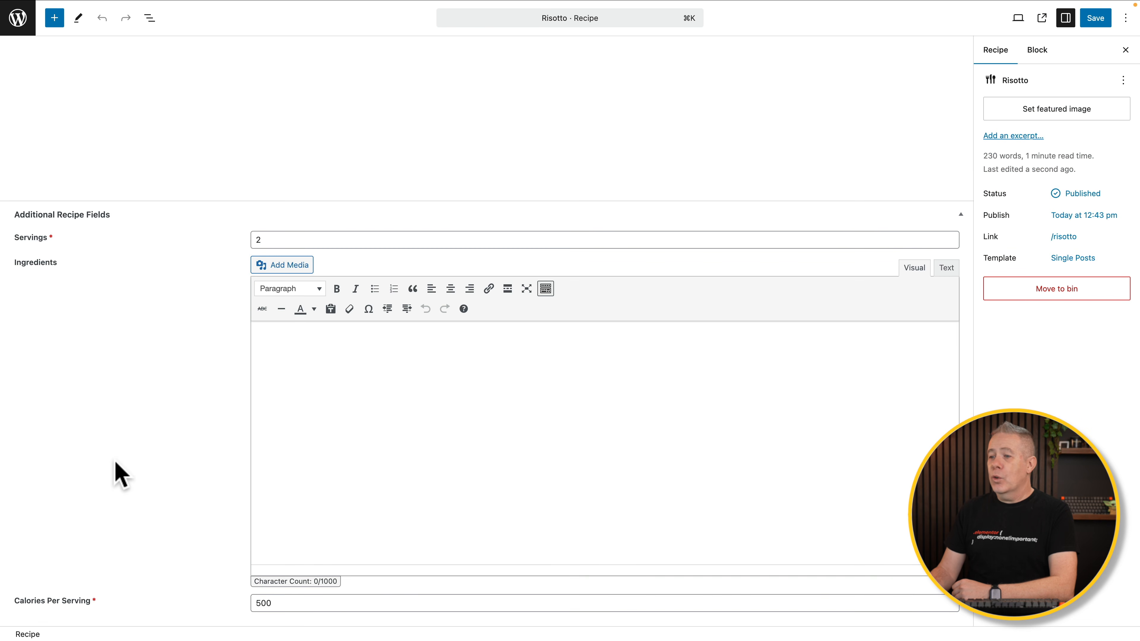
click(301, 402)
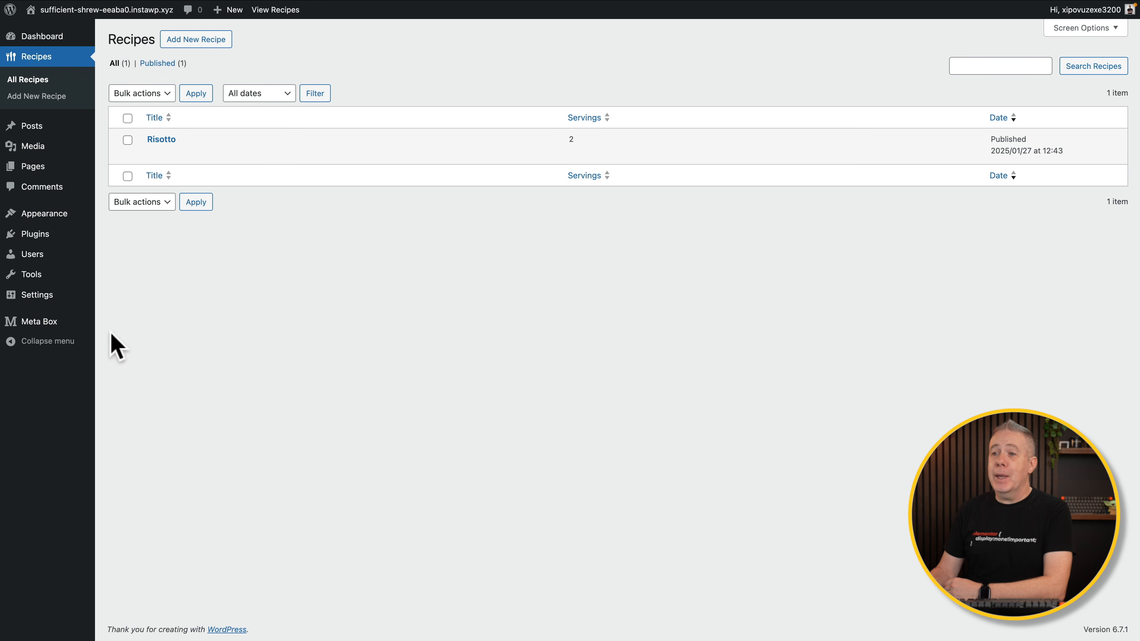
Start a new taxonomy from the Meta Box Taxonomies page.
mouse_move(78, 324)
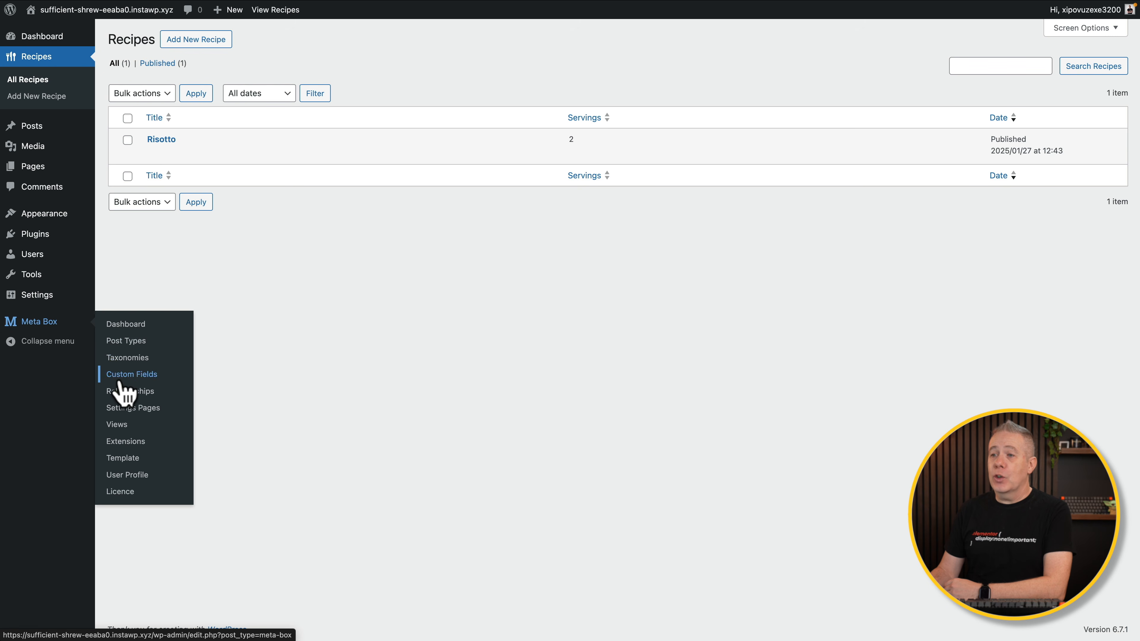
click(124, 362)
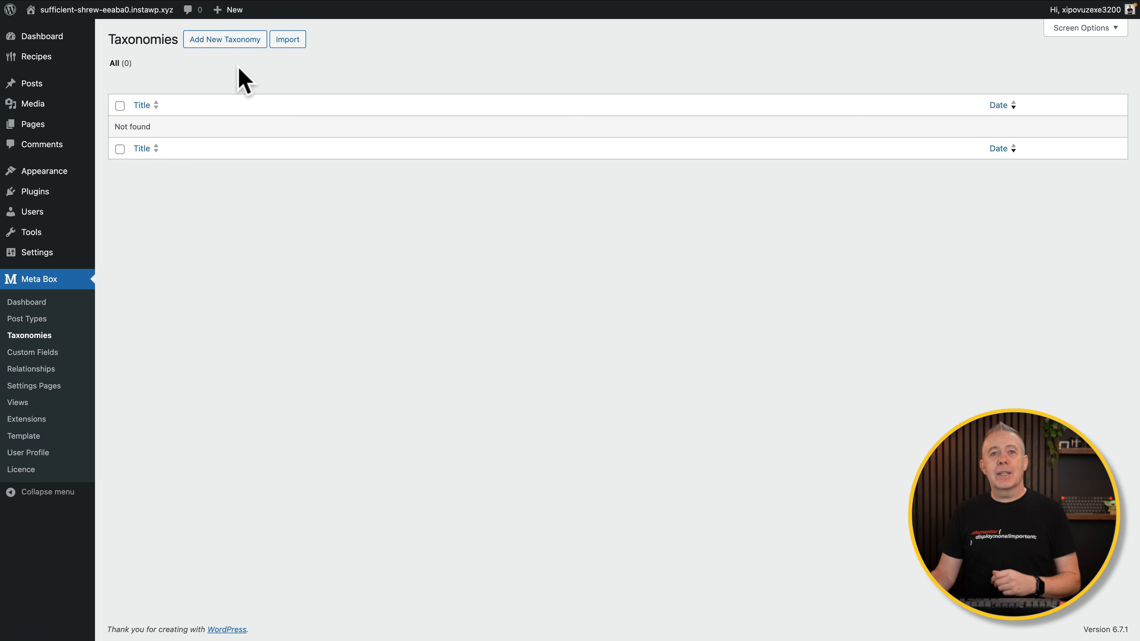
click(232, 43)
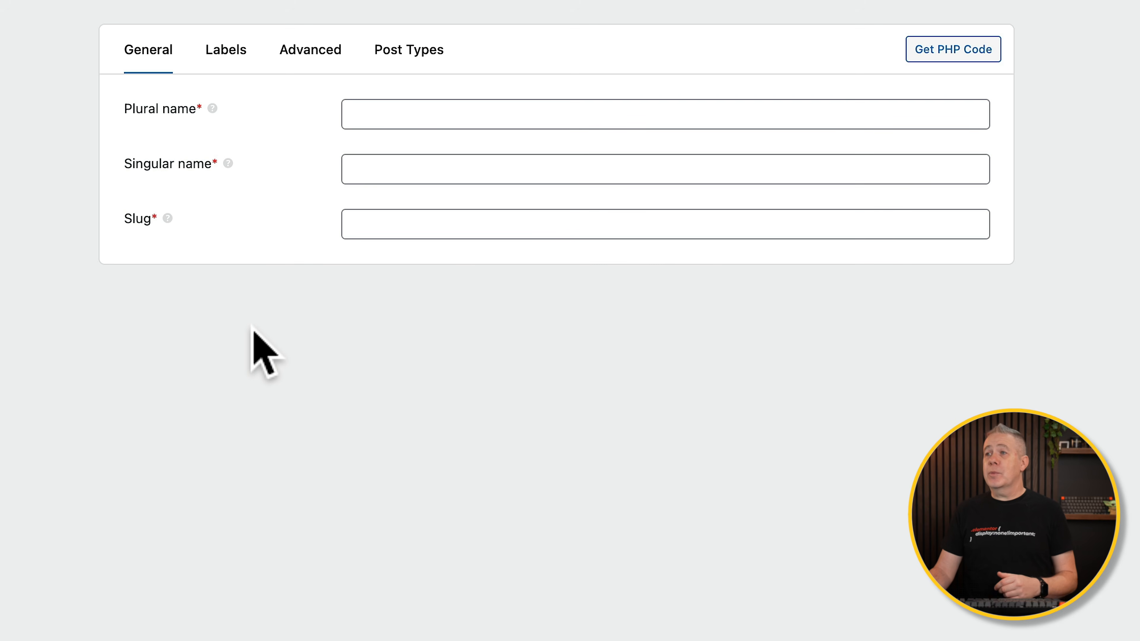
Name the taxonomy 'Recipe Types', singular 'Recipe Type', with slug recipe-type.
click(390, 113)
text(Recipe Types)
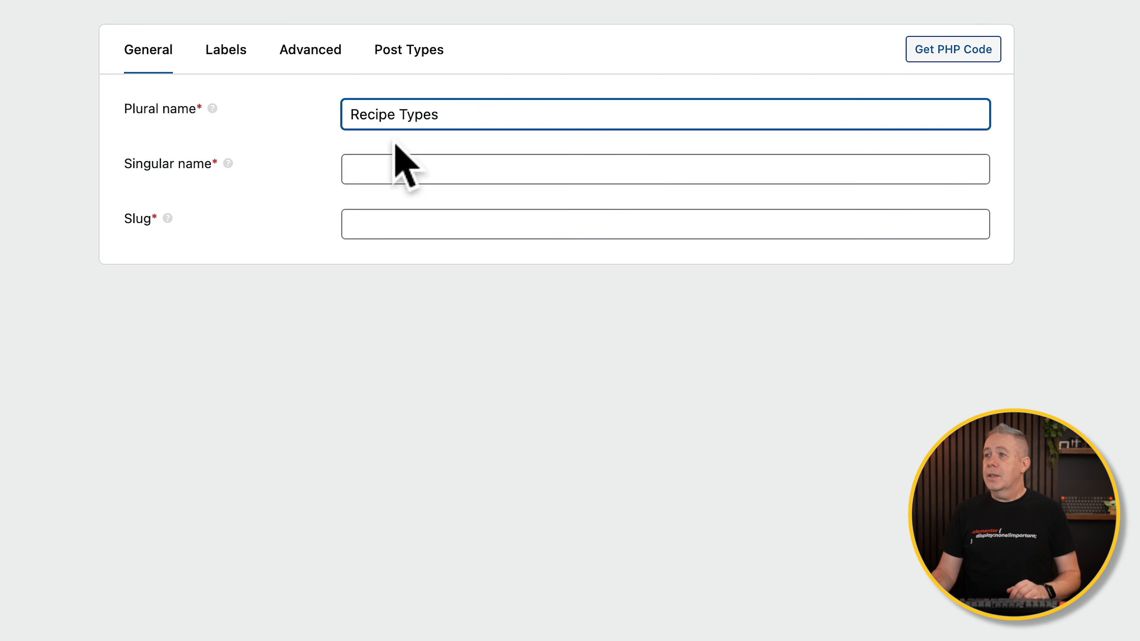
click(397, 168)
text(Recipe Type)
click(466, 224)
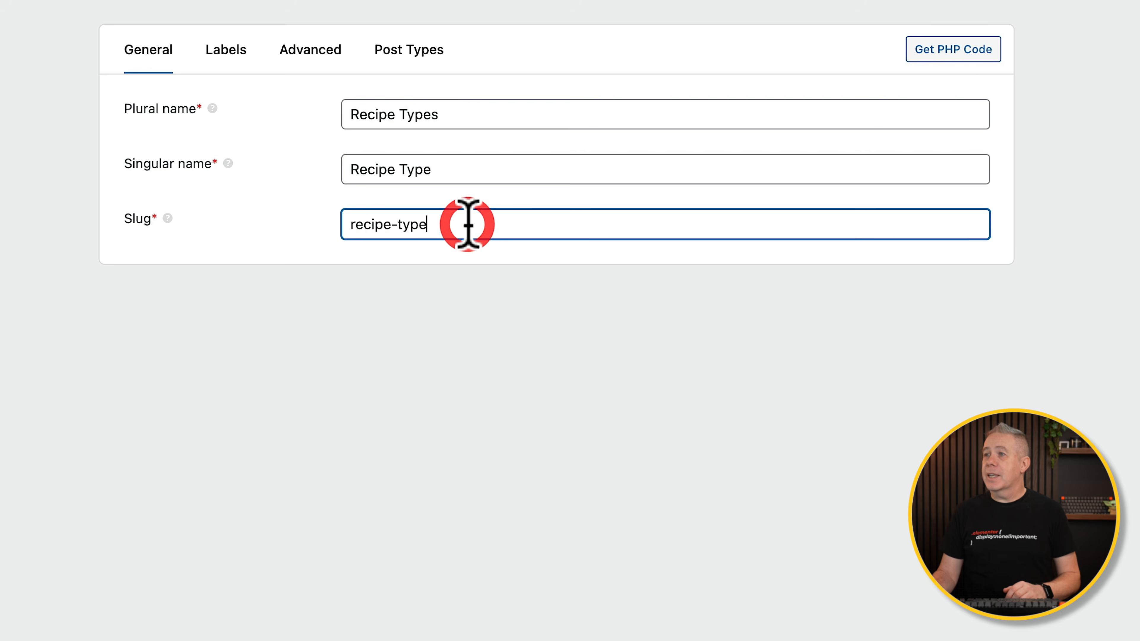
Review the taxonomy's Labels settings, then move on to its Advanced settings.
click(243, 53)
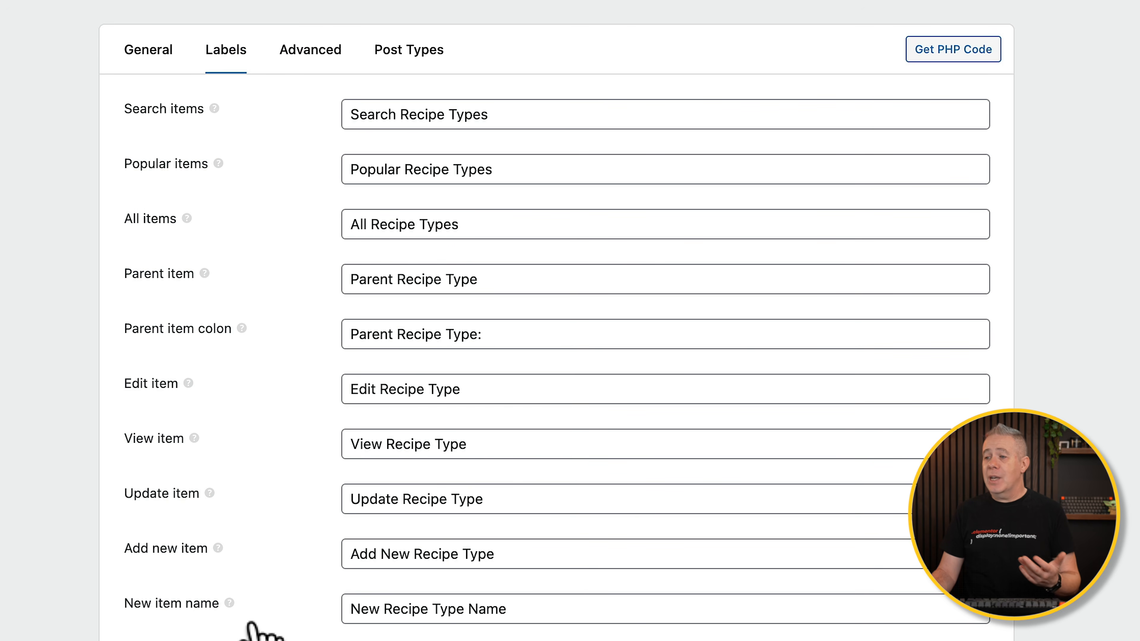
scroll(256, 633, down, 8)
scroll(252, 631, up, 8)
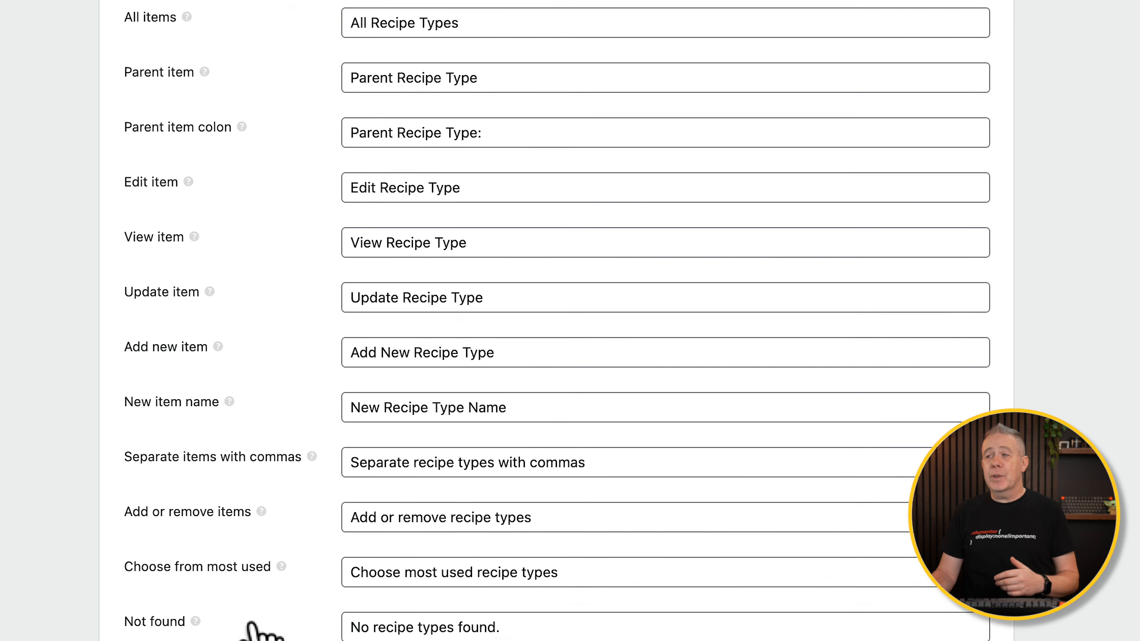
click(310, 50)
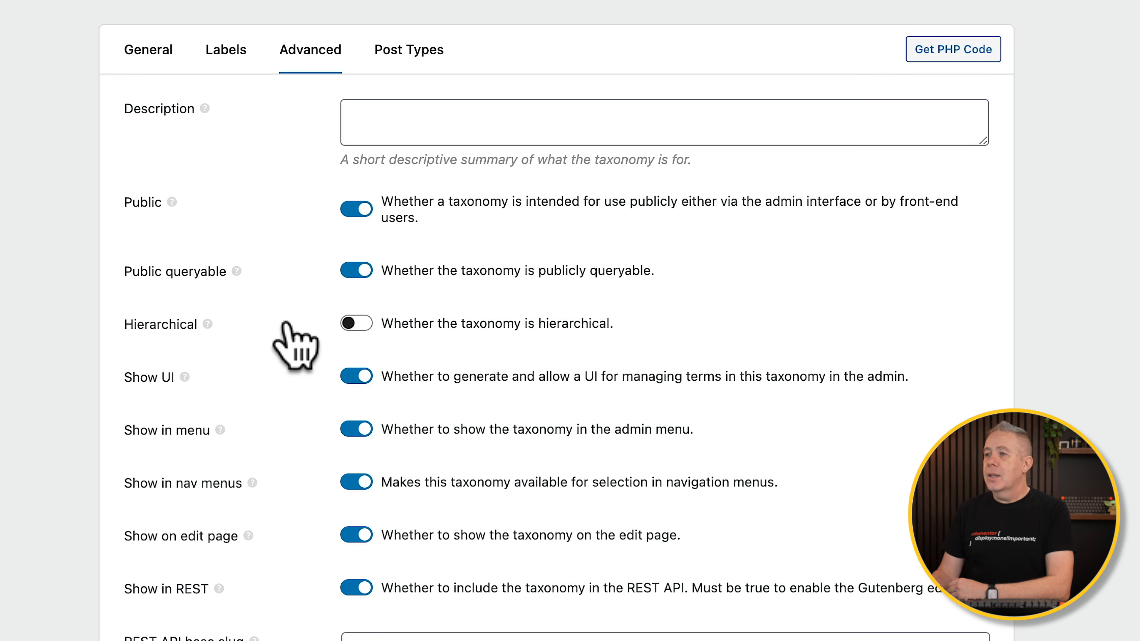
Turn Hierarchical on, Show tag cloud off, and Show admin column on for the taxonomy.
click(367, 325)
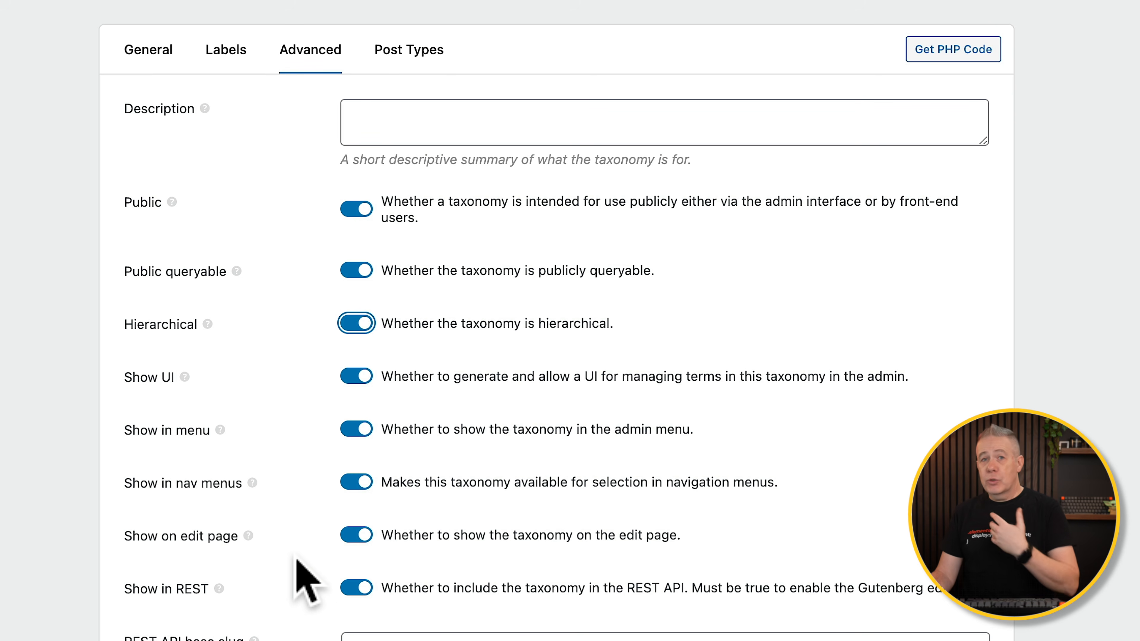
scroll(301, 575, down, 5)
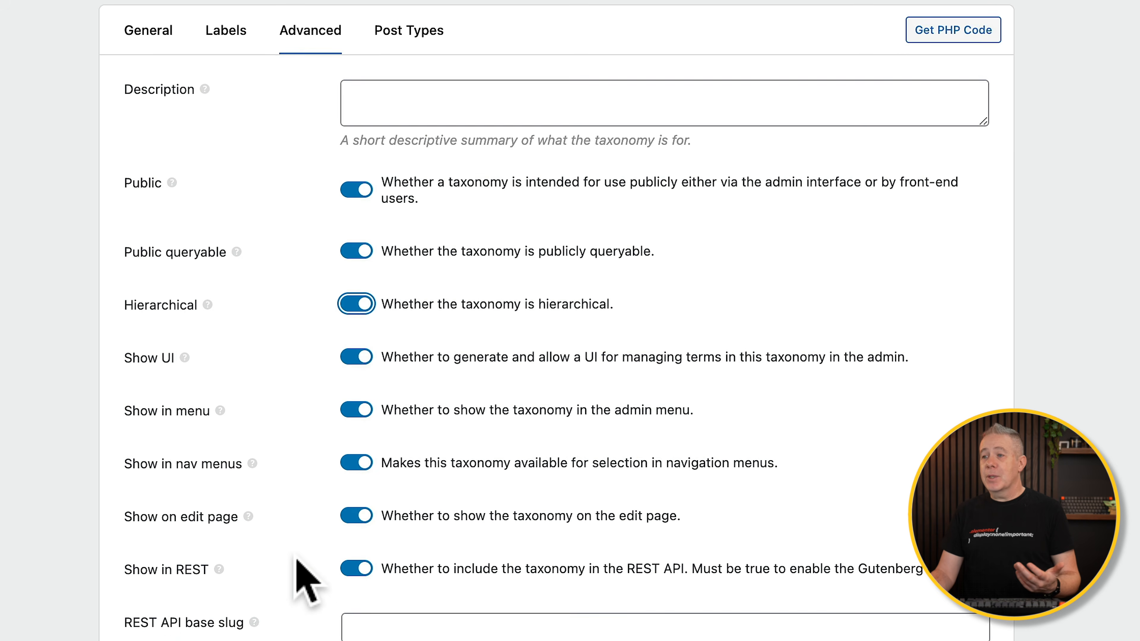
scroll(297, 565, down, 4)
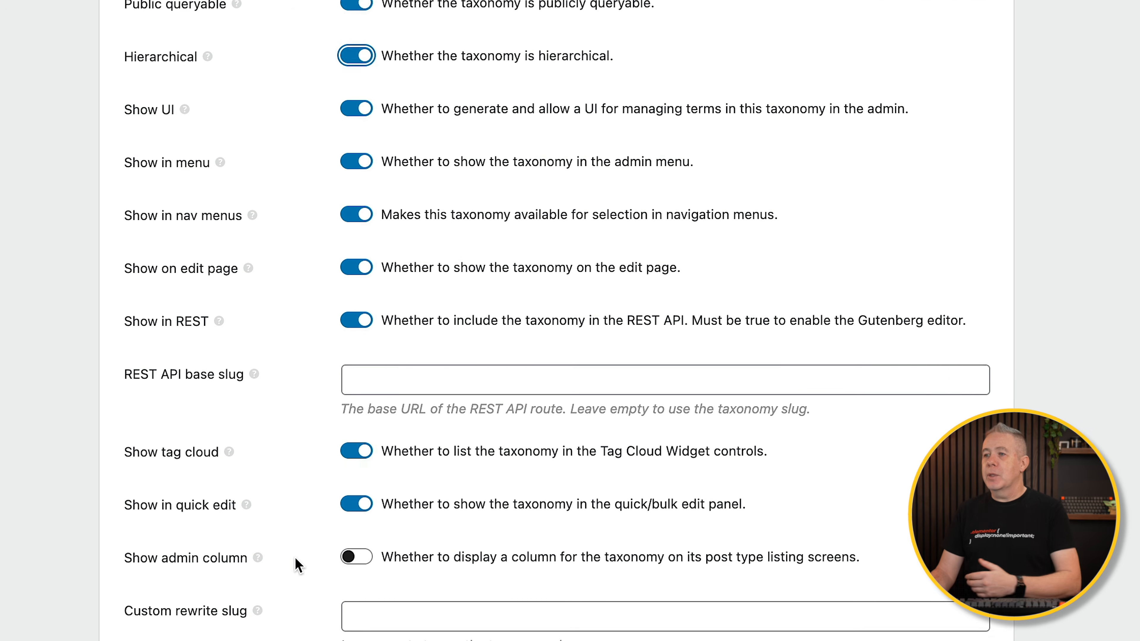
click(354, 450)
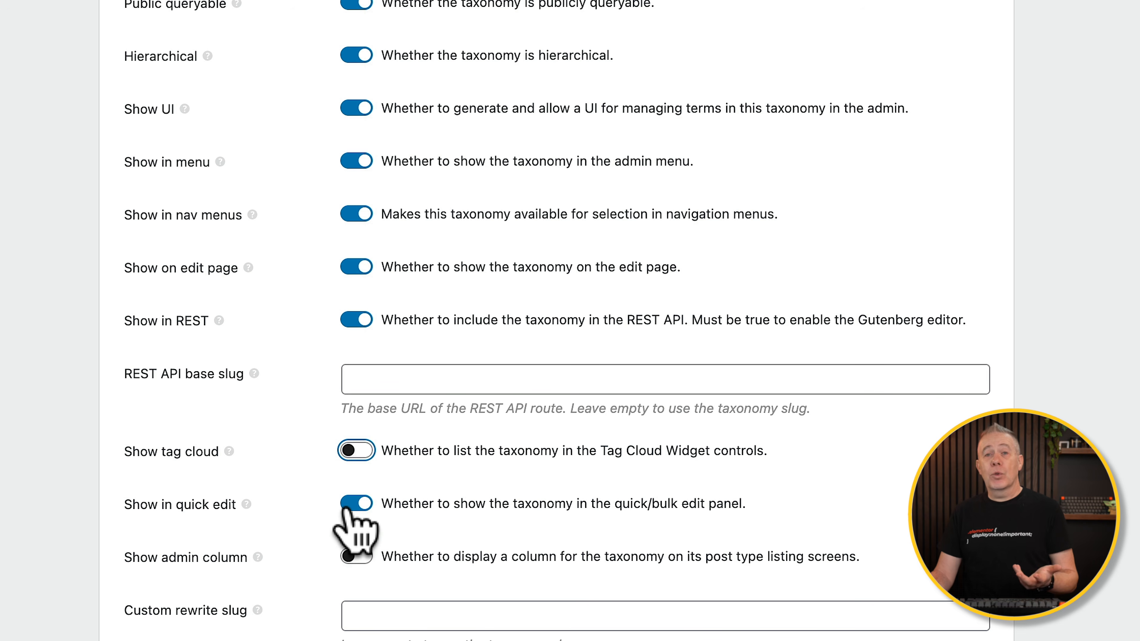
click(362, 558)
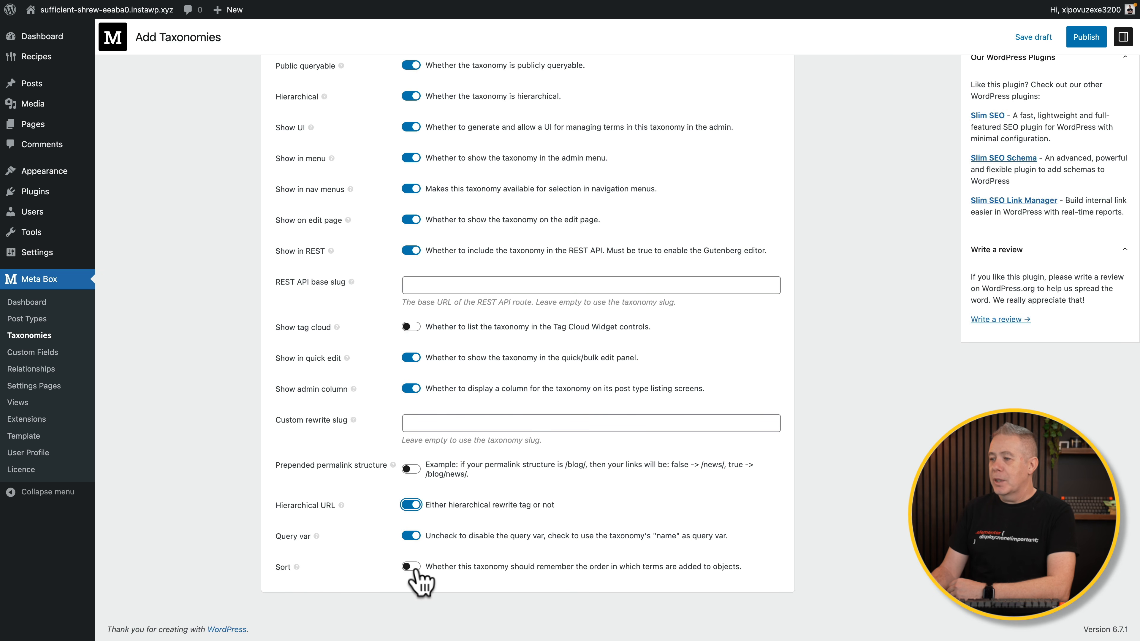
scroll(545, 395, up, 4)
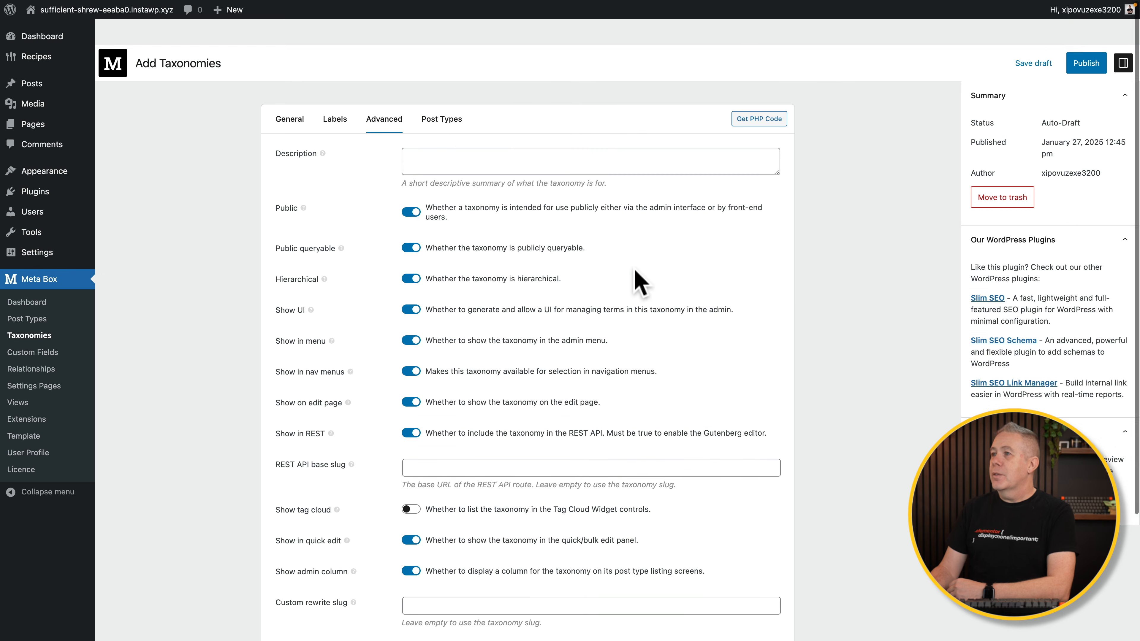
click(447, 94)
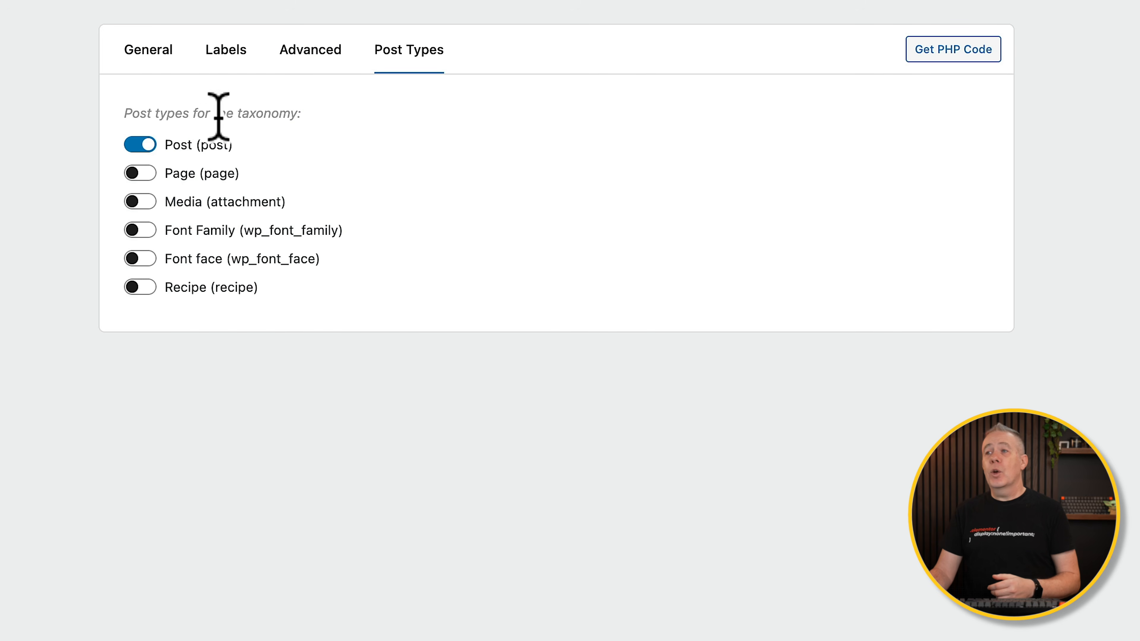
Switch the taxonomy's post type from Post to Recipe and publish Recipe Types.
click(136, 143)
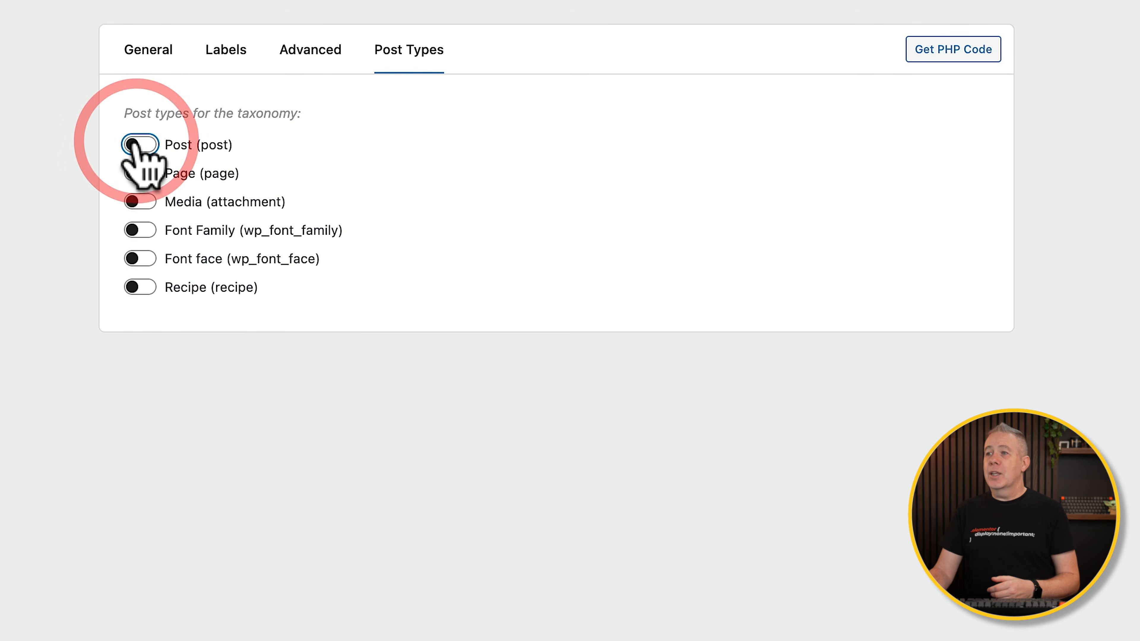
click(145, 287)
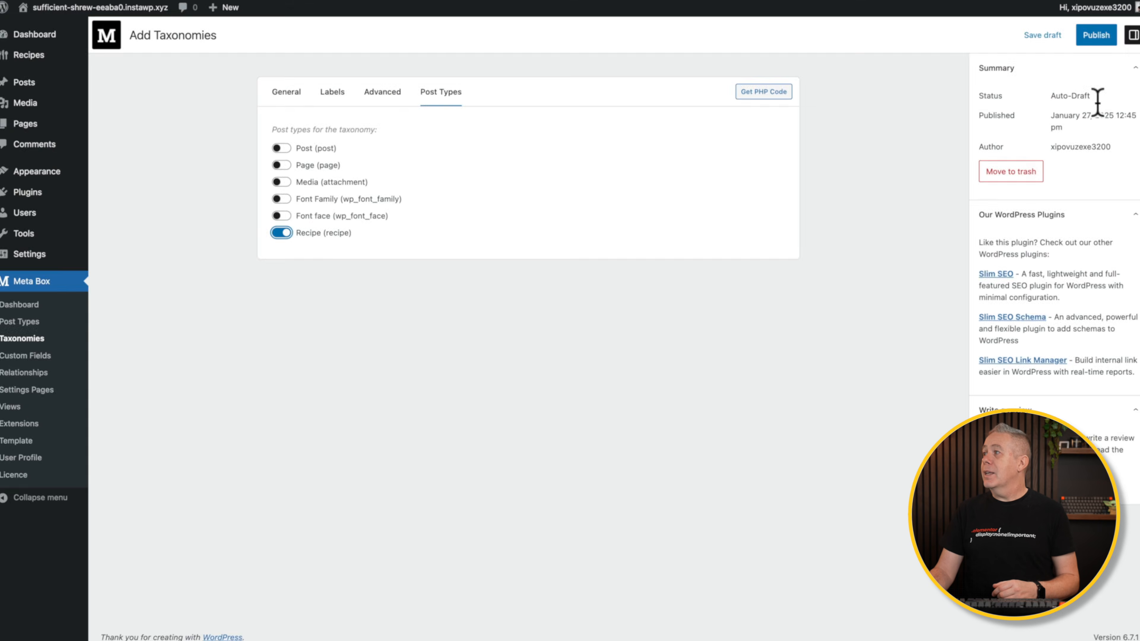
click(1098, 39)
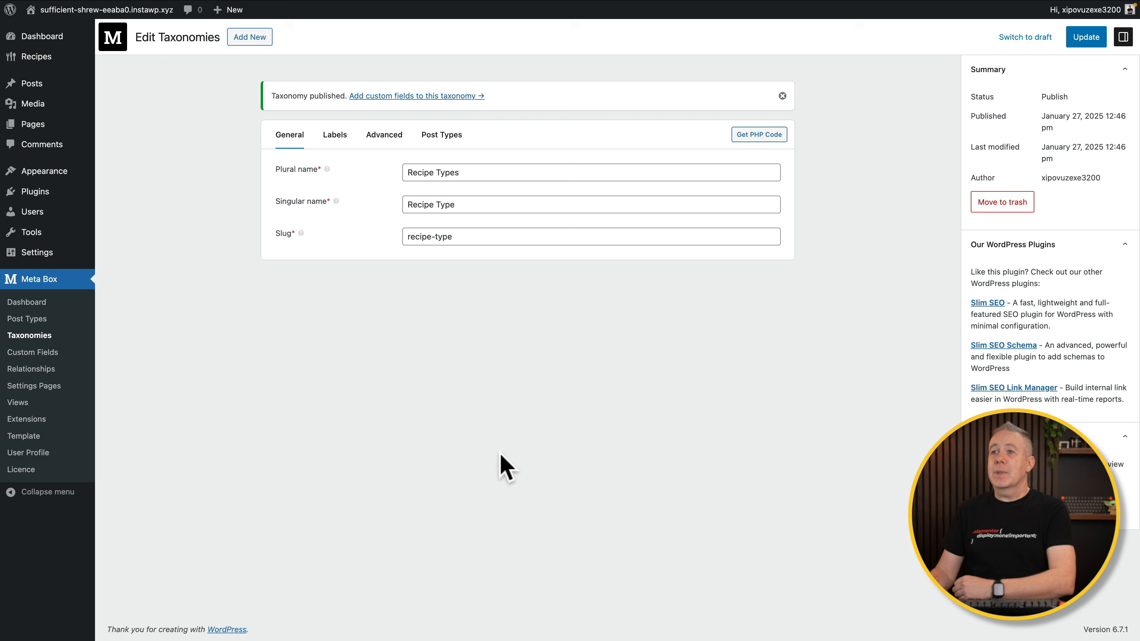
mouse_move(49, 57)
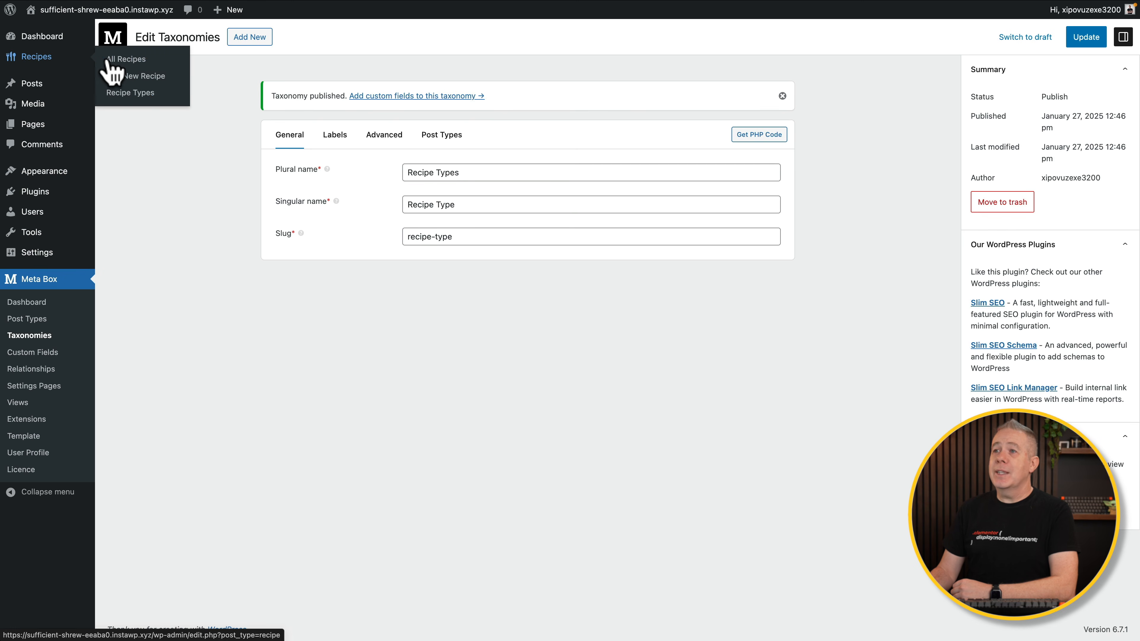
Add Breakfast, Lunch and Dinner on the Recipe Types page, then go to All Recipes.
click(121, 95)
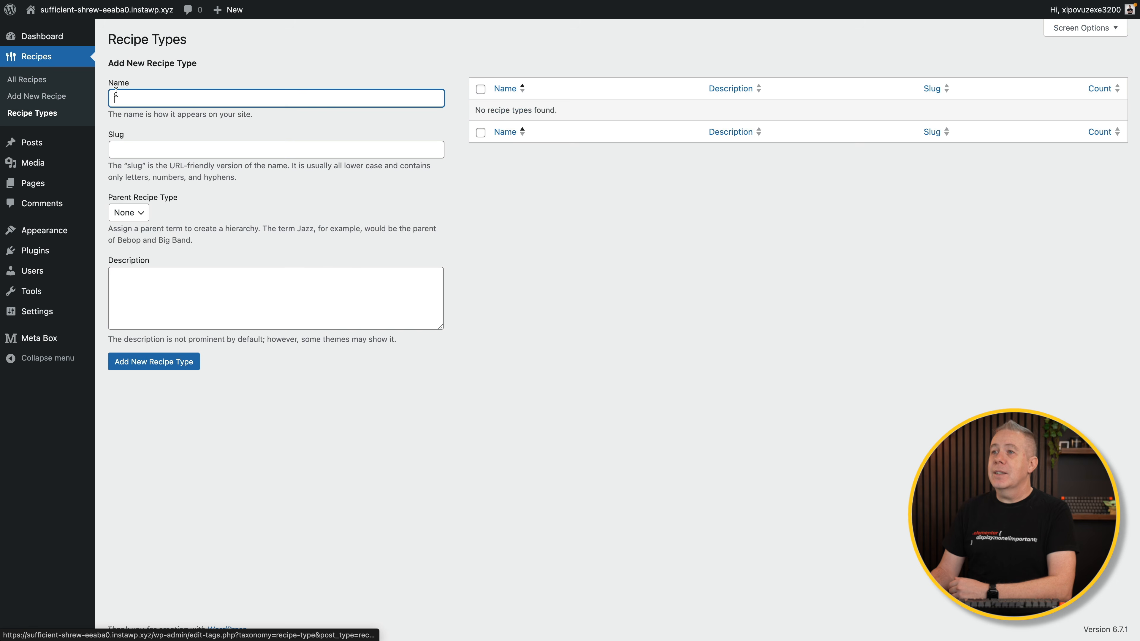
click(231, 104)
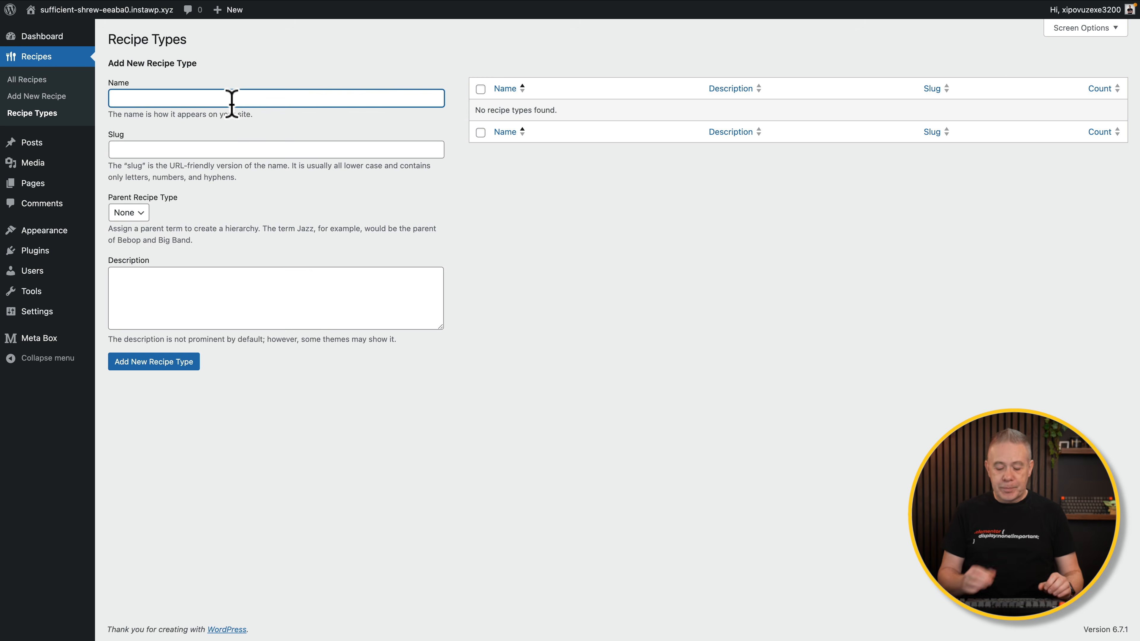
click(177, 397)
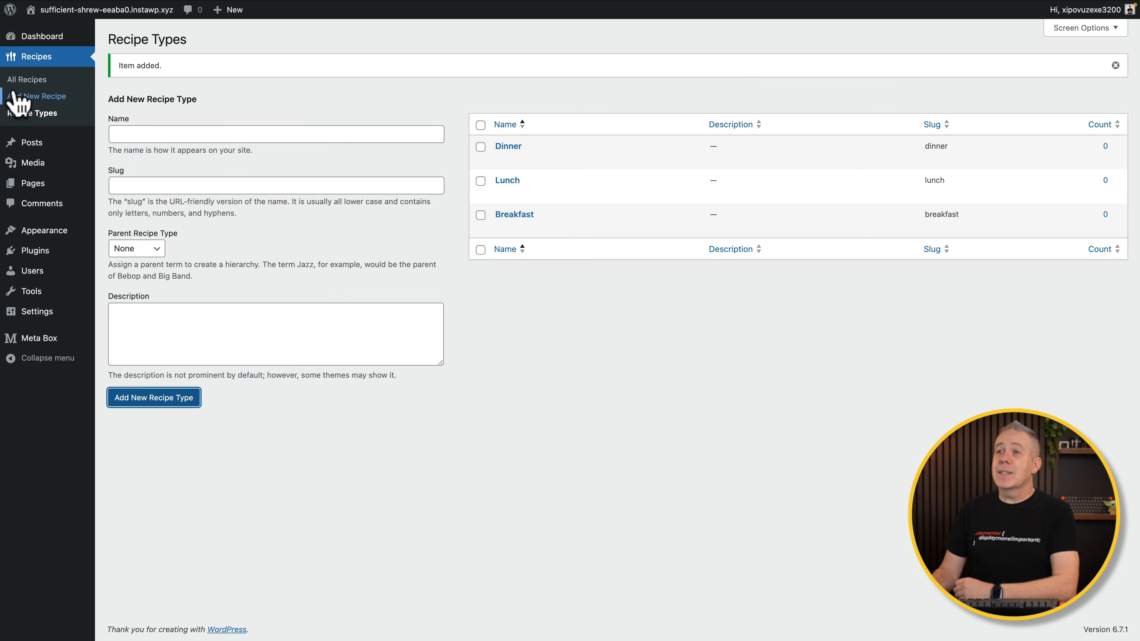
click(25, 83)
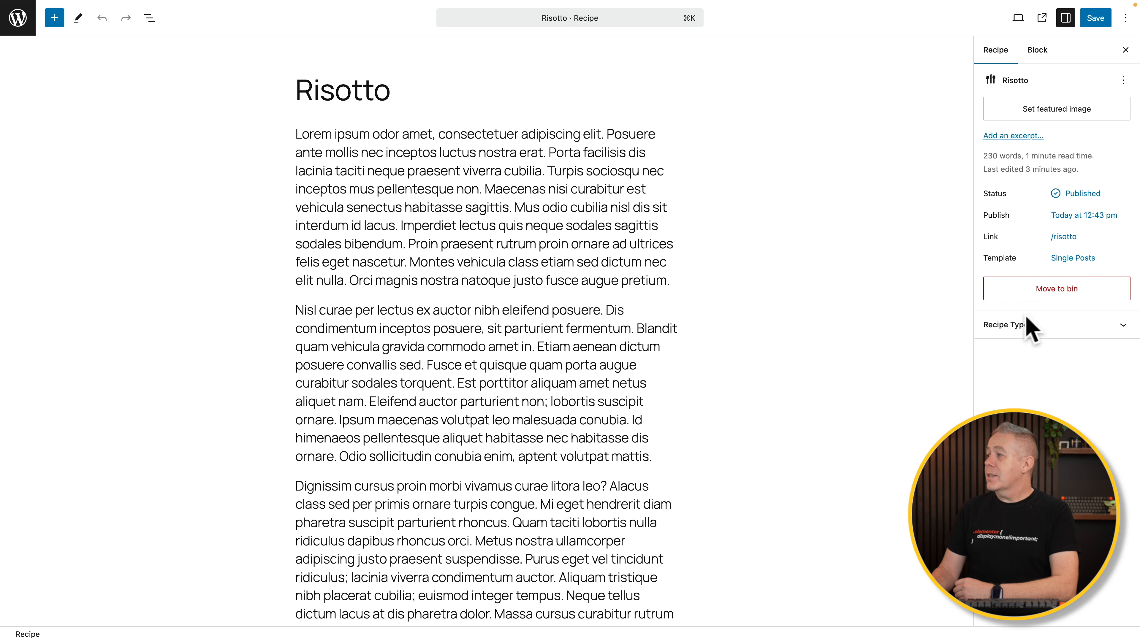
Check Lunch and Dinner in Risotto's Recipe Types panel, save, and return to Recipes.
click(1049, 324)
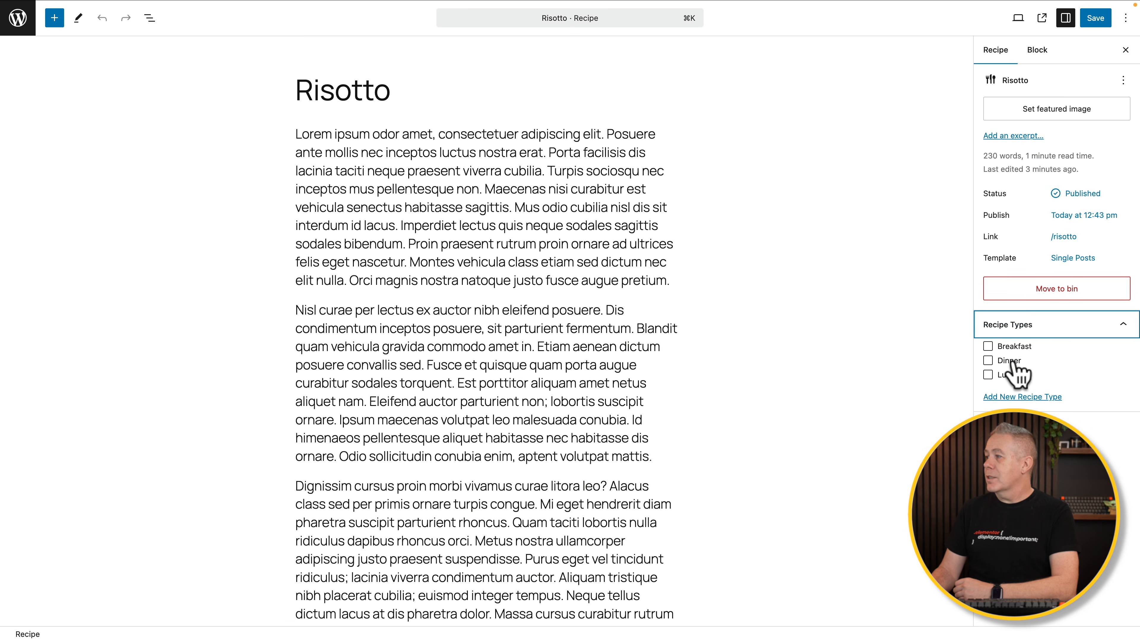
click(1007, 375)
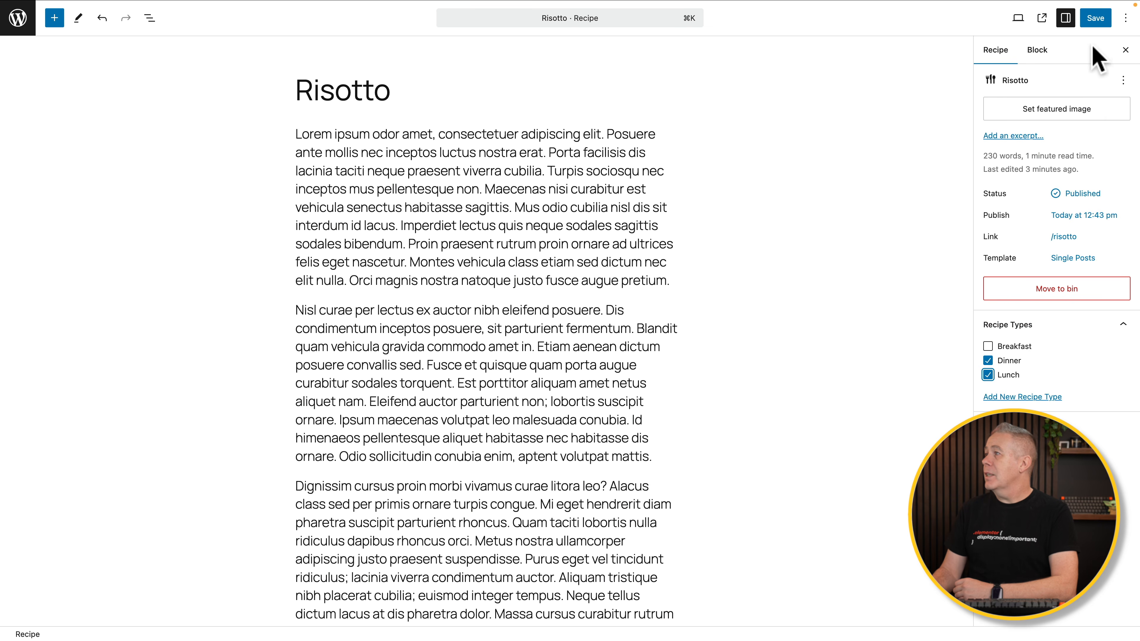
click(1096, 19)
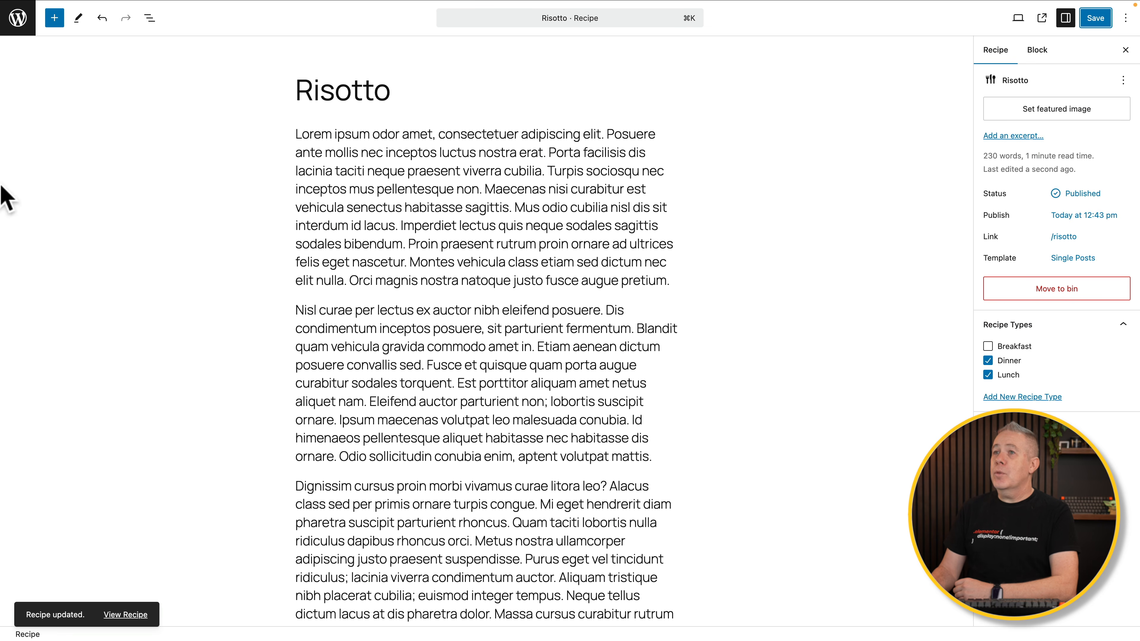
click(18, 18)
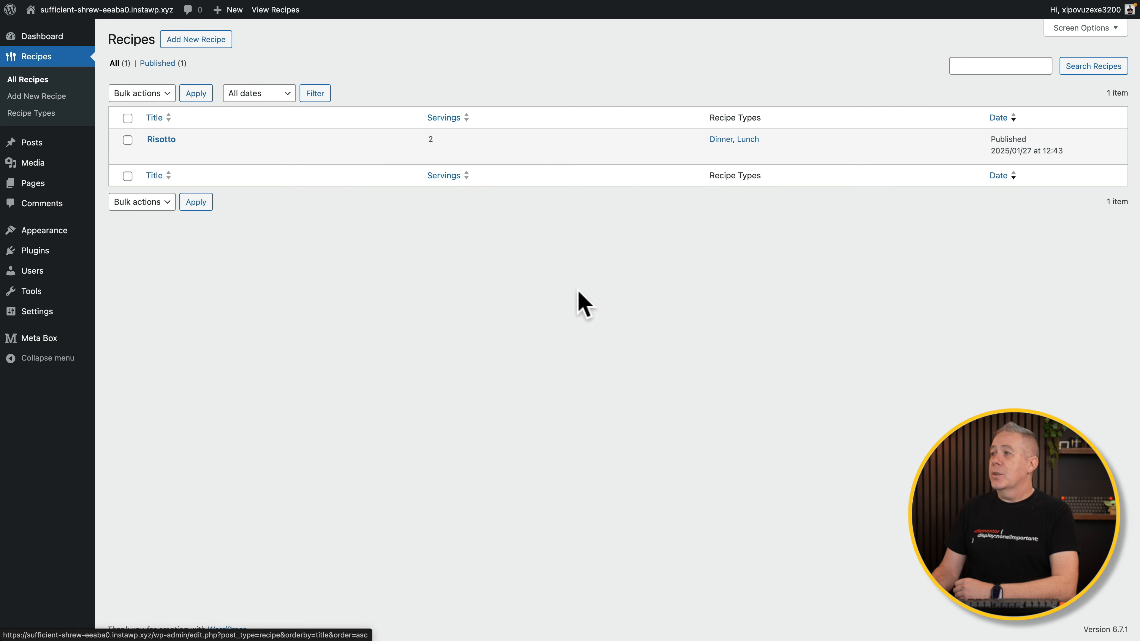